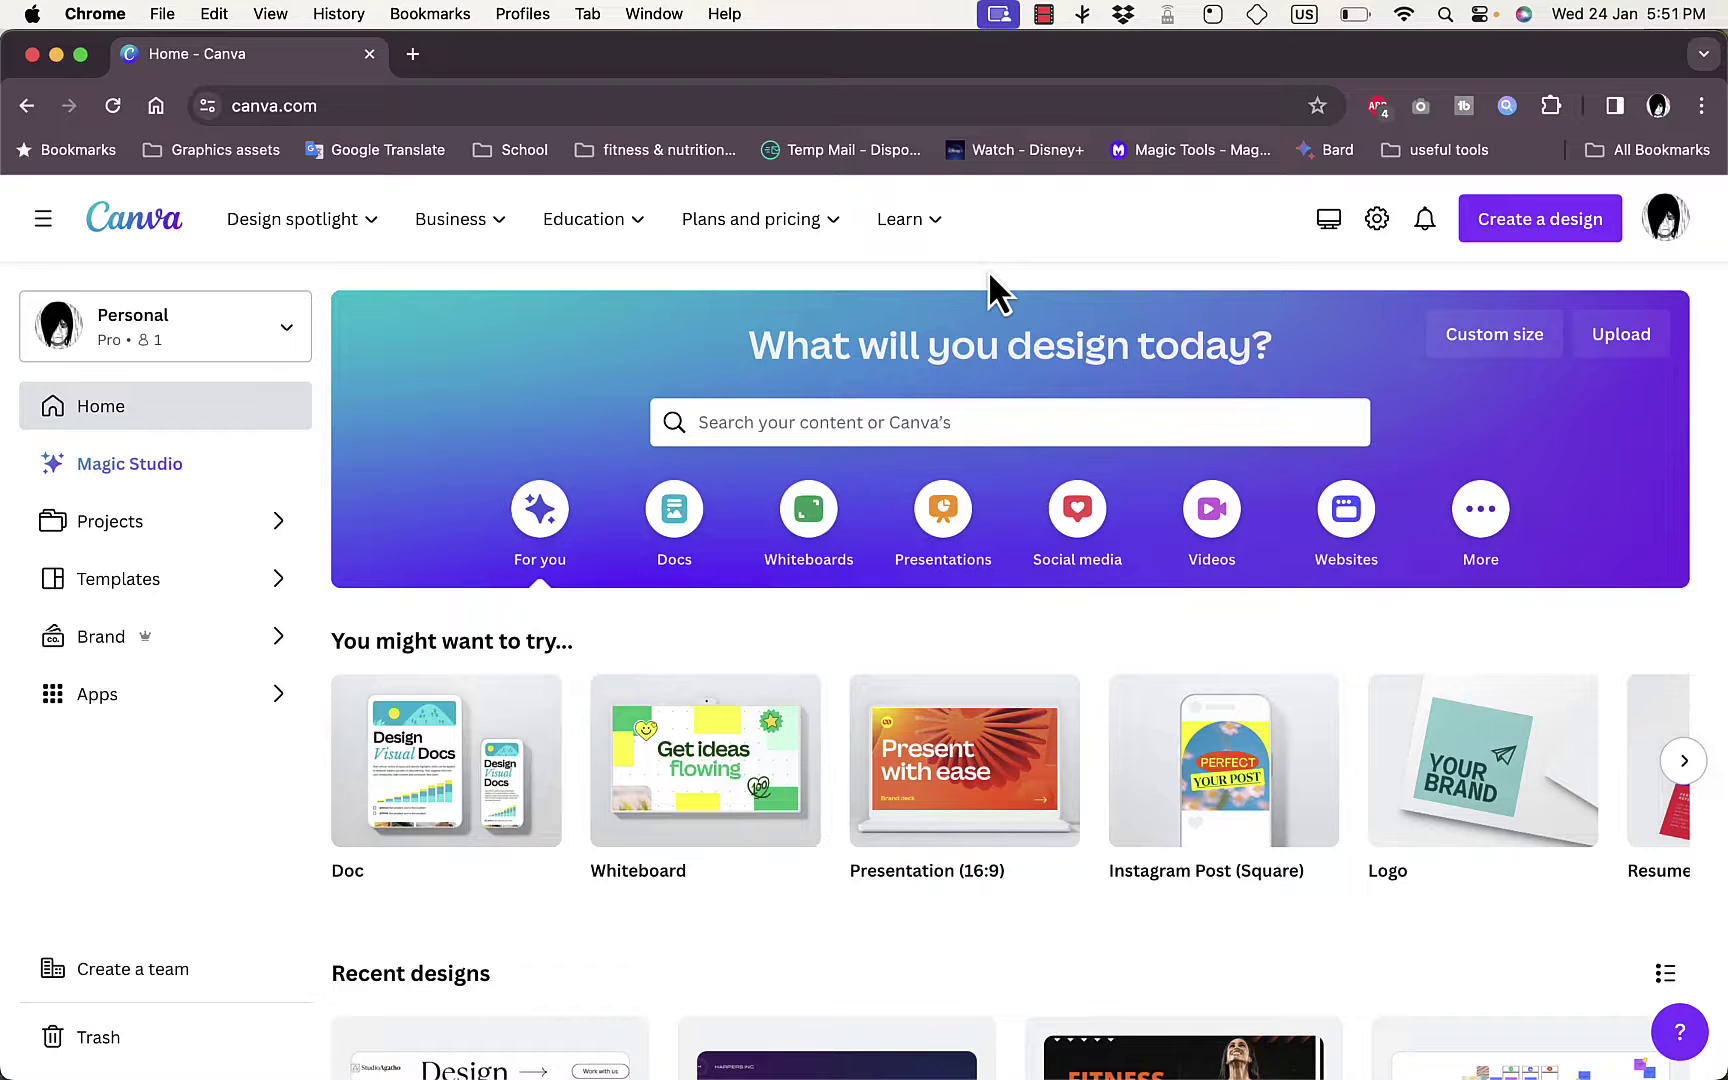
# - Search Canva for 'website' and preview the Home Page Website in Beige Cream Warm & Modern Style template
pyautogui.click(981, 427)
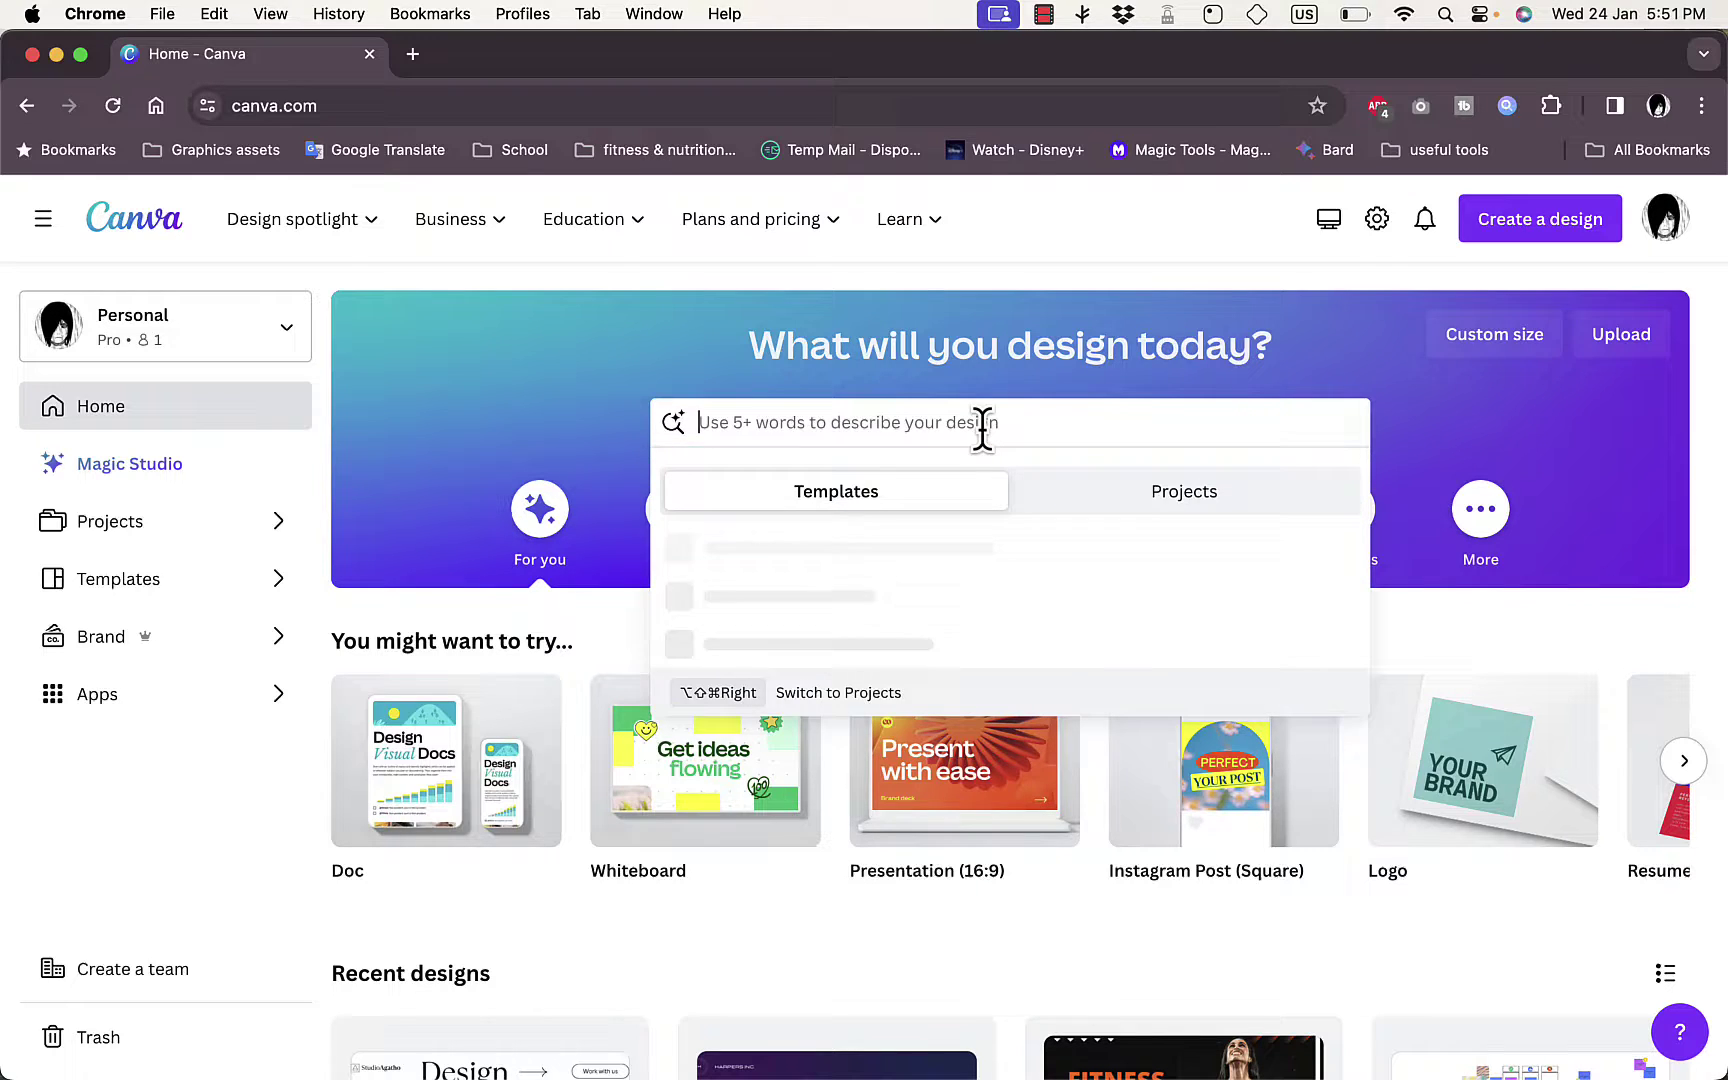
pyautogui.write('websi')
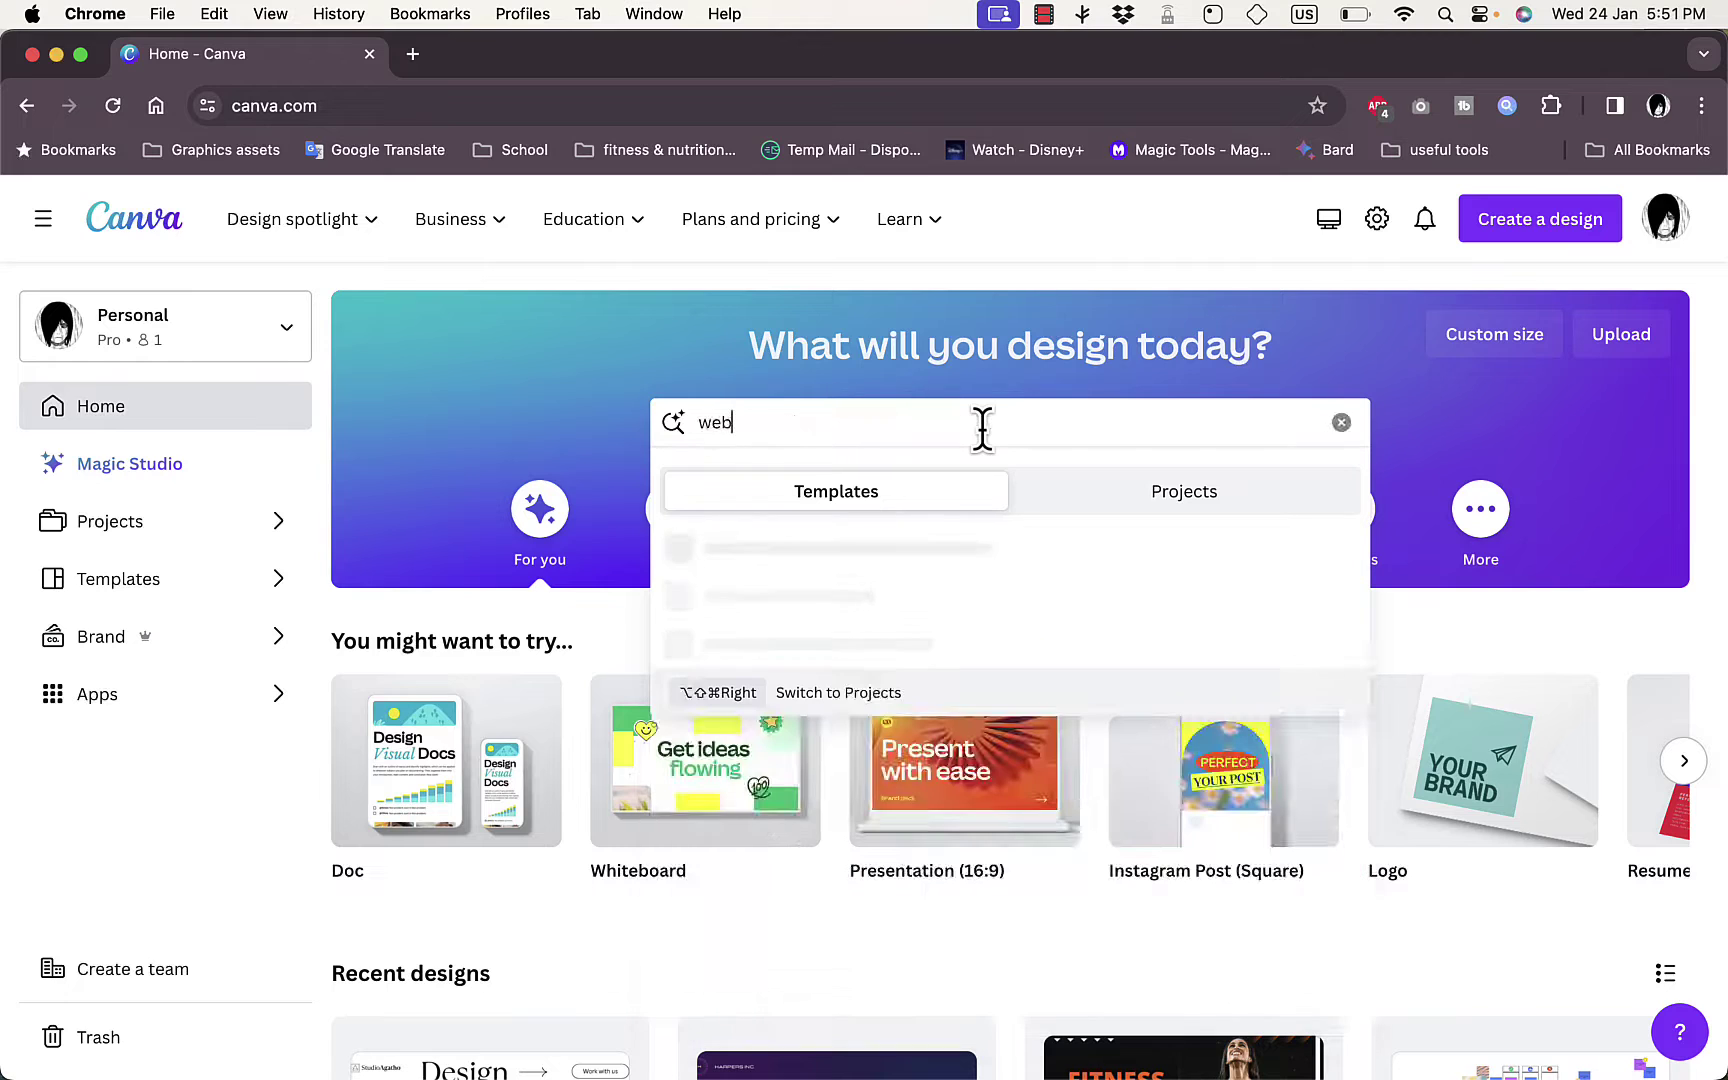
pyautogui.write('te')
pyautogui.press('Return')
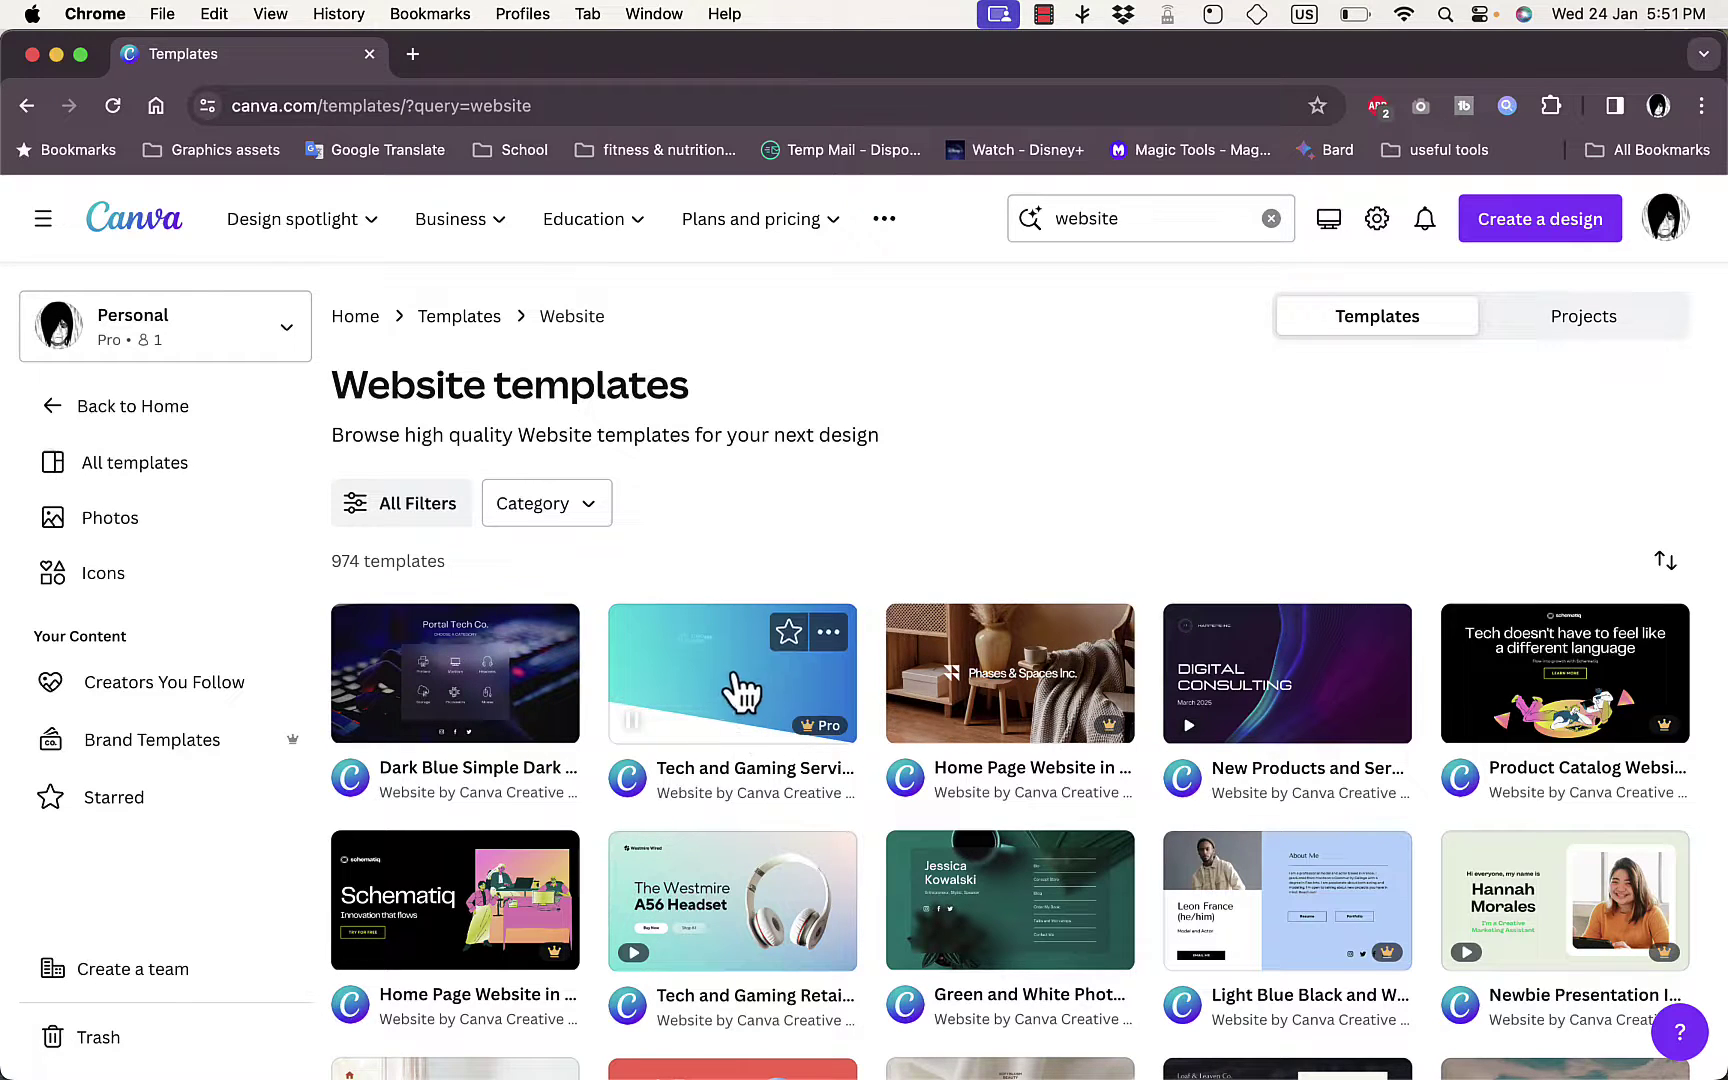
pyautogui.click(1017, 668)
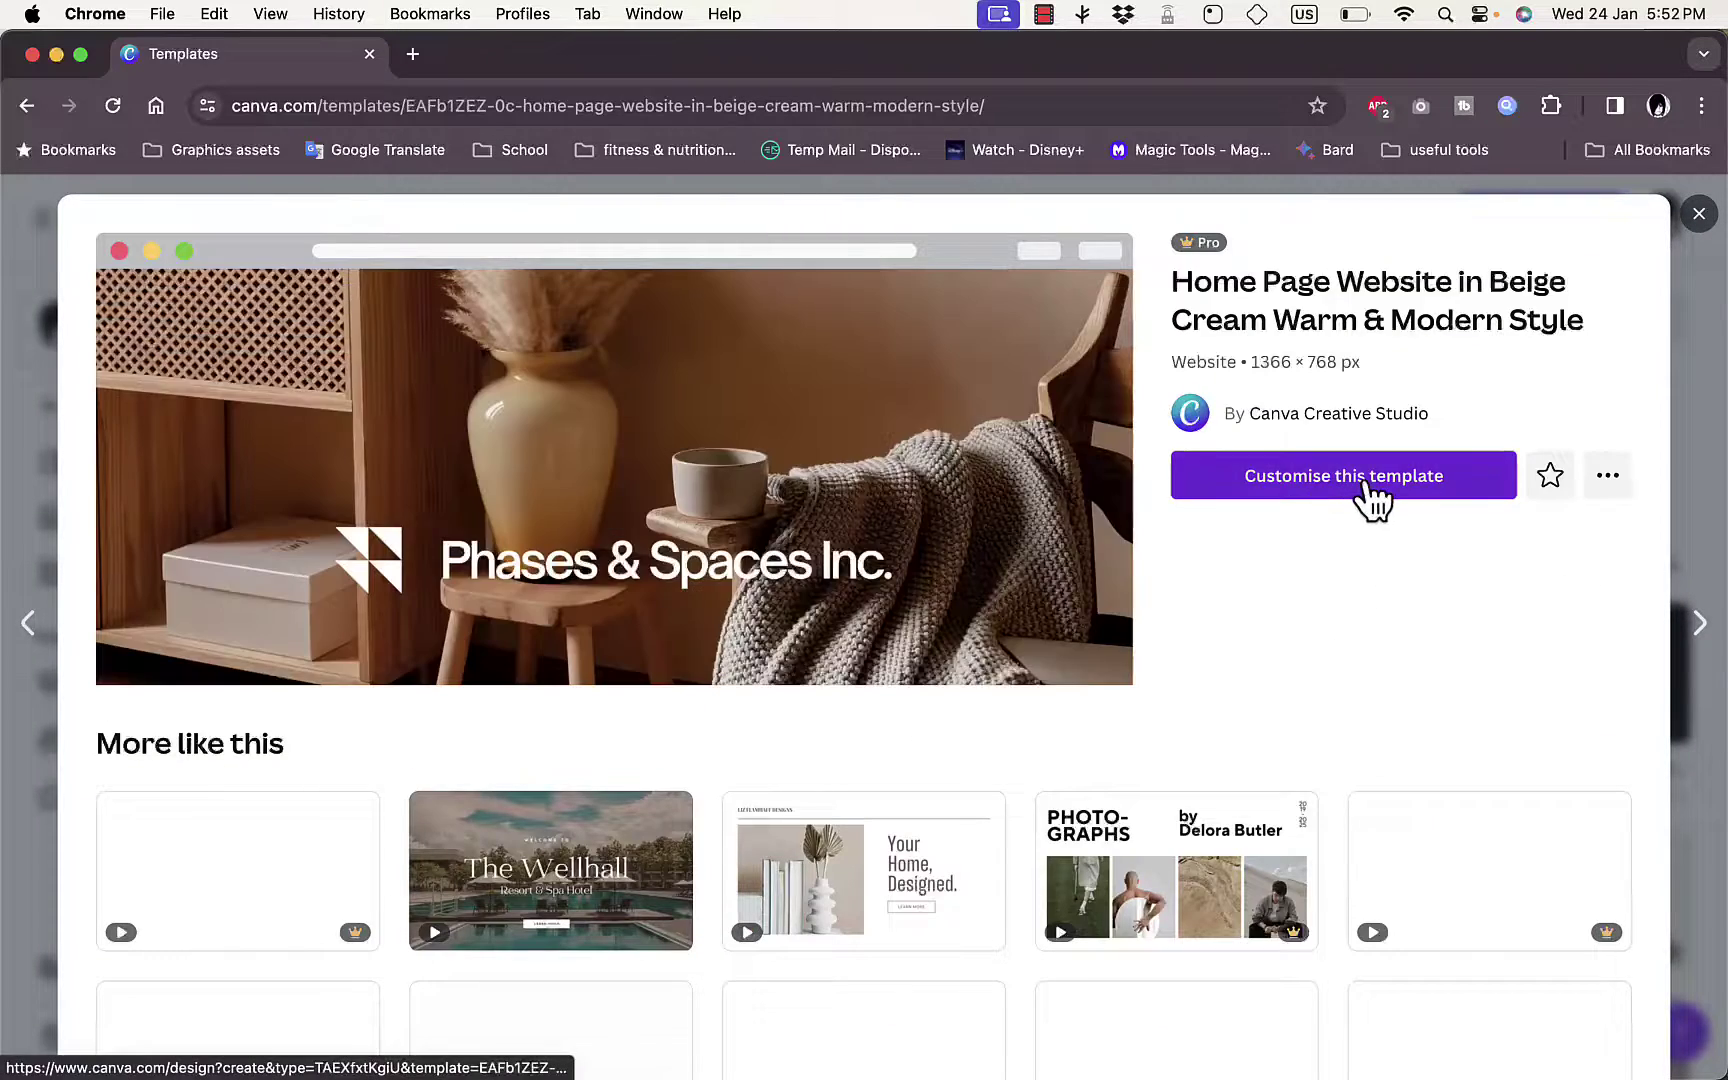
# - Customise the beige cream template, browse its seven pages in the editor, then return to page 1
pyautogui.click(1366, 486)
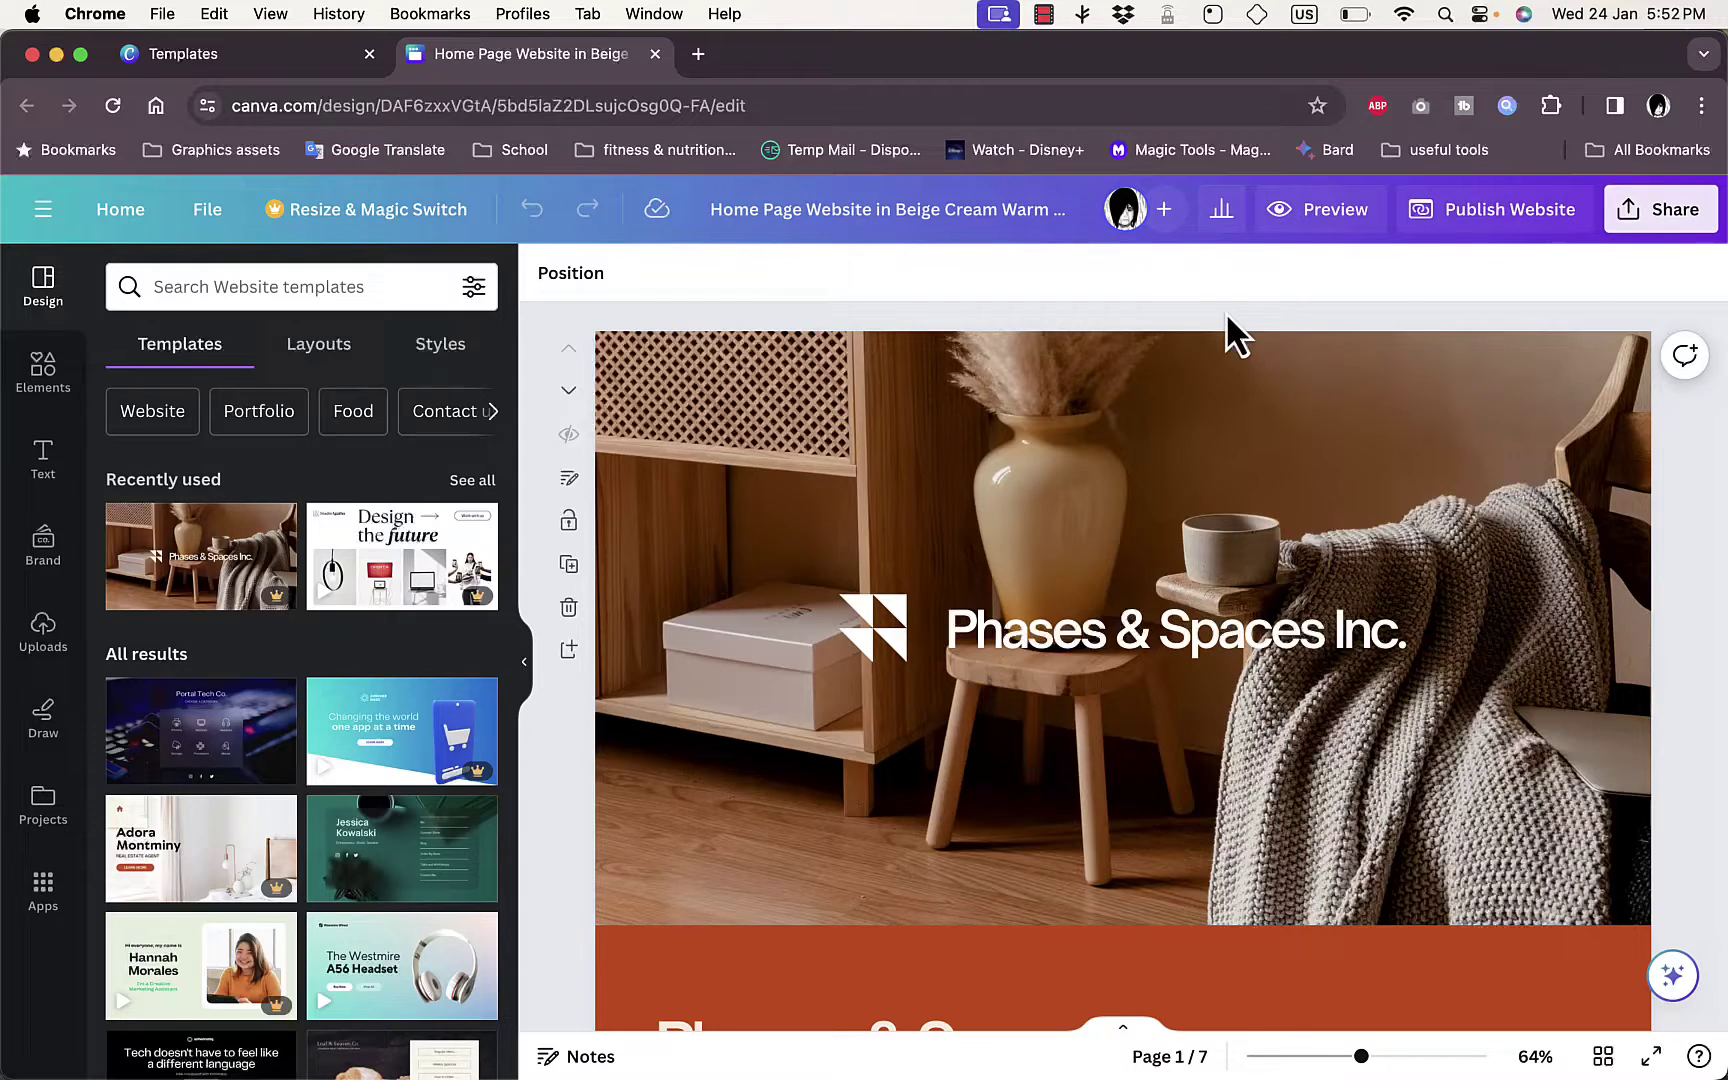
pyautogui.scroll(-5, 1224, 310)
pyautogui.scroll(-20, 1226, 314)
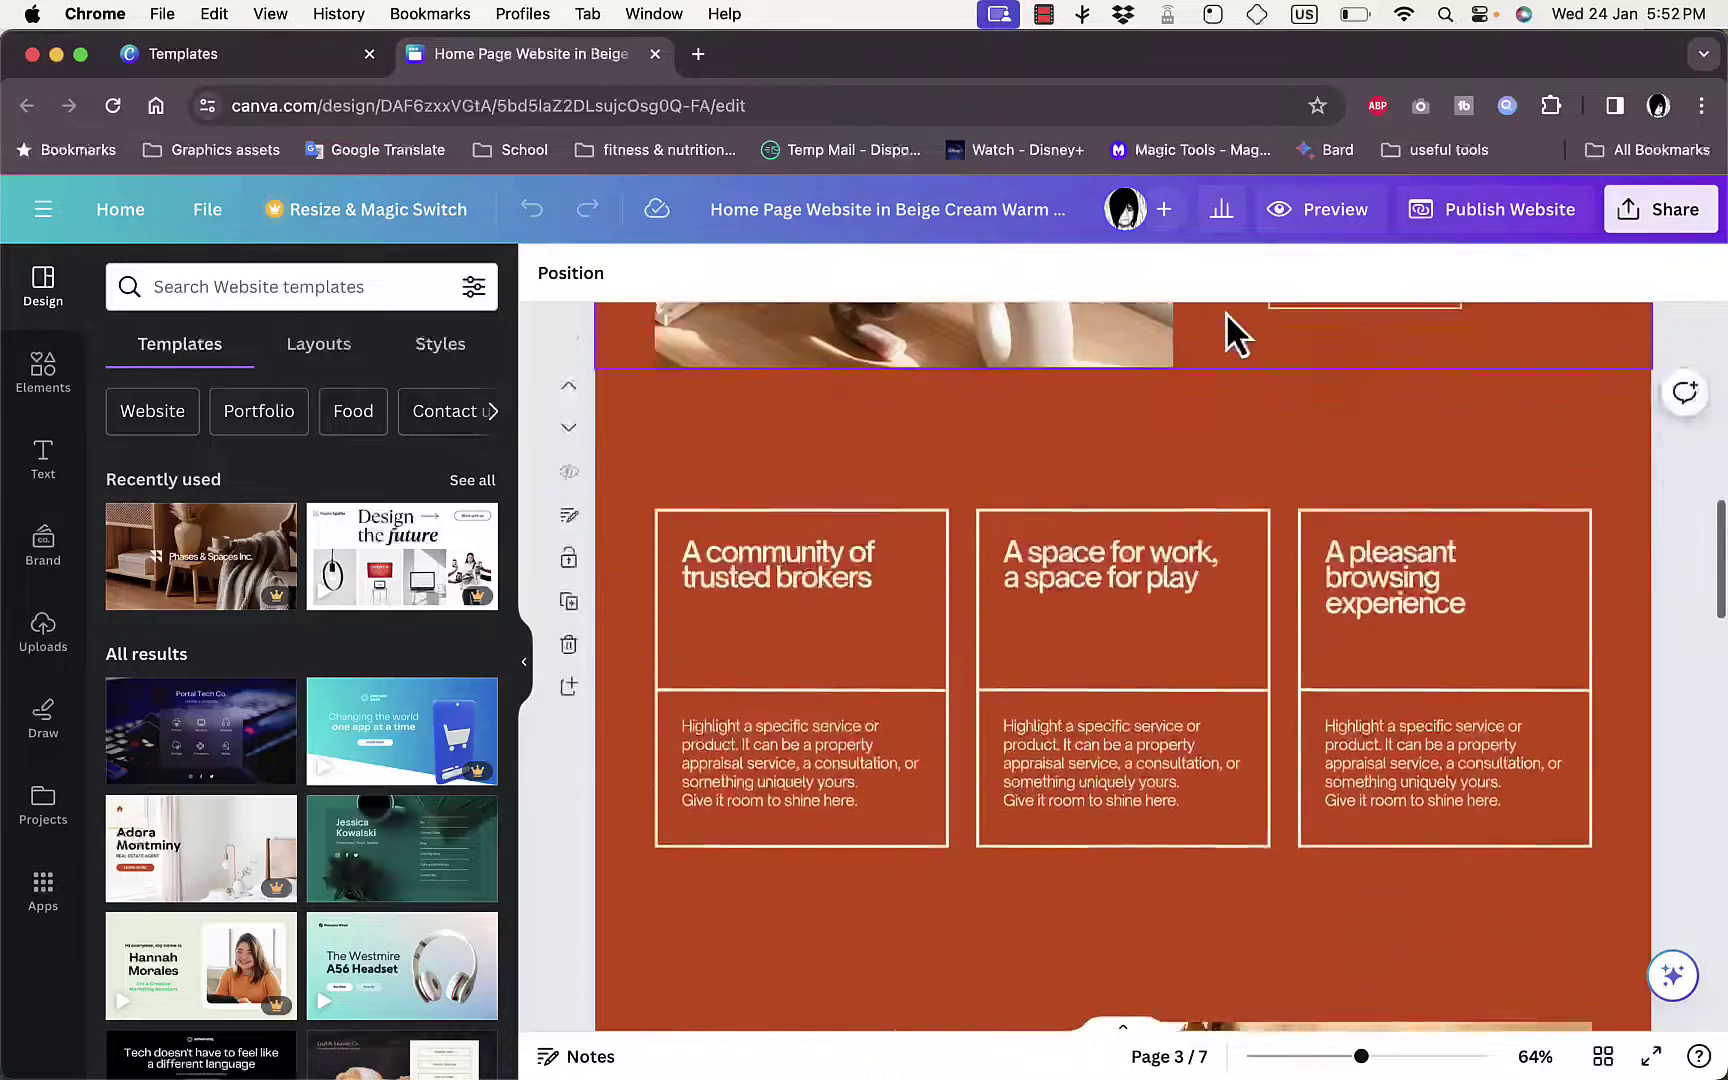
pyautogui.scroll(10, 1226, 314)
pyautogui.scroll(-20, 1226, 314)
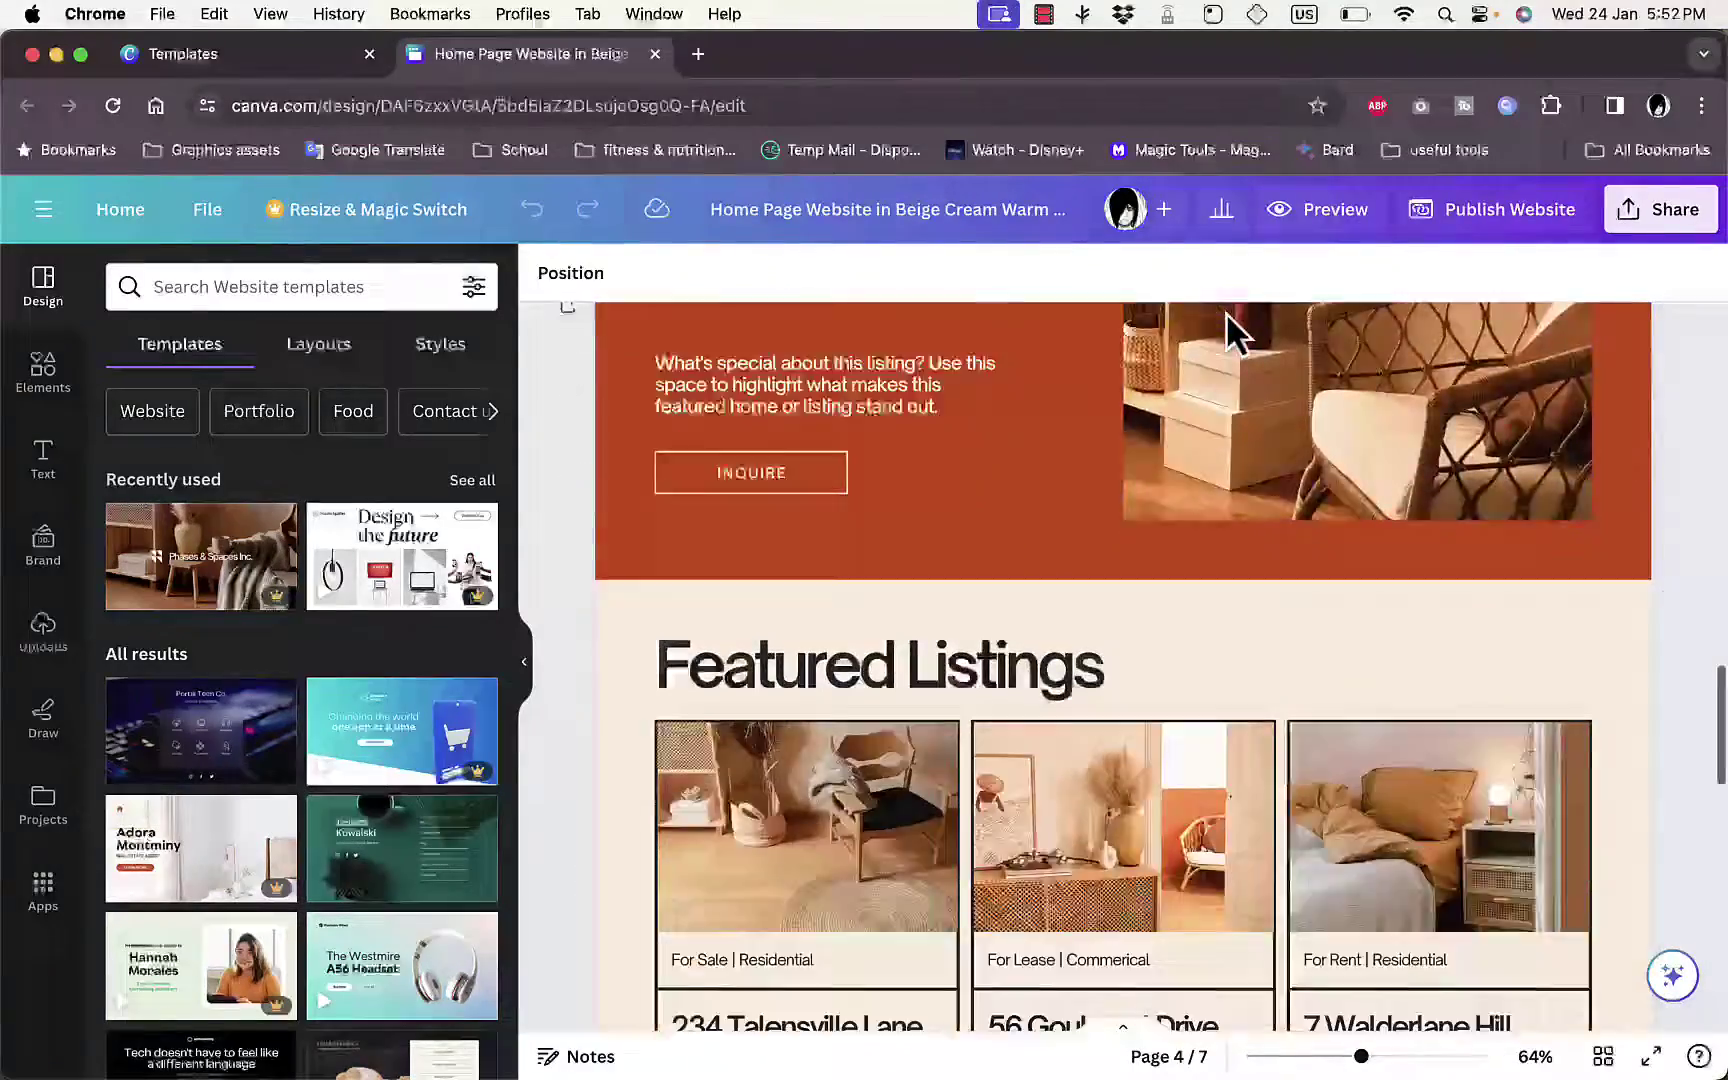
pyautogui.scroll(-10, 1226, 312)
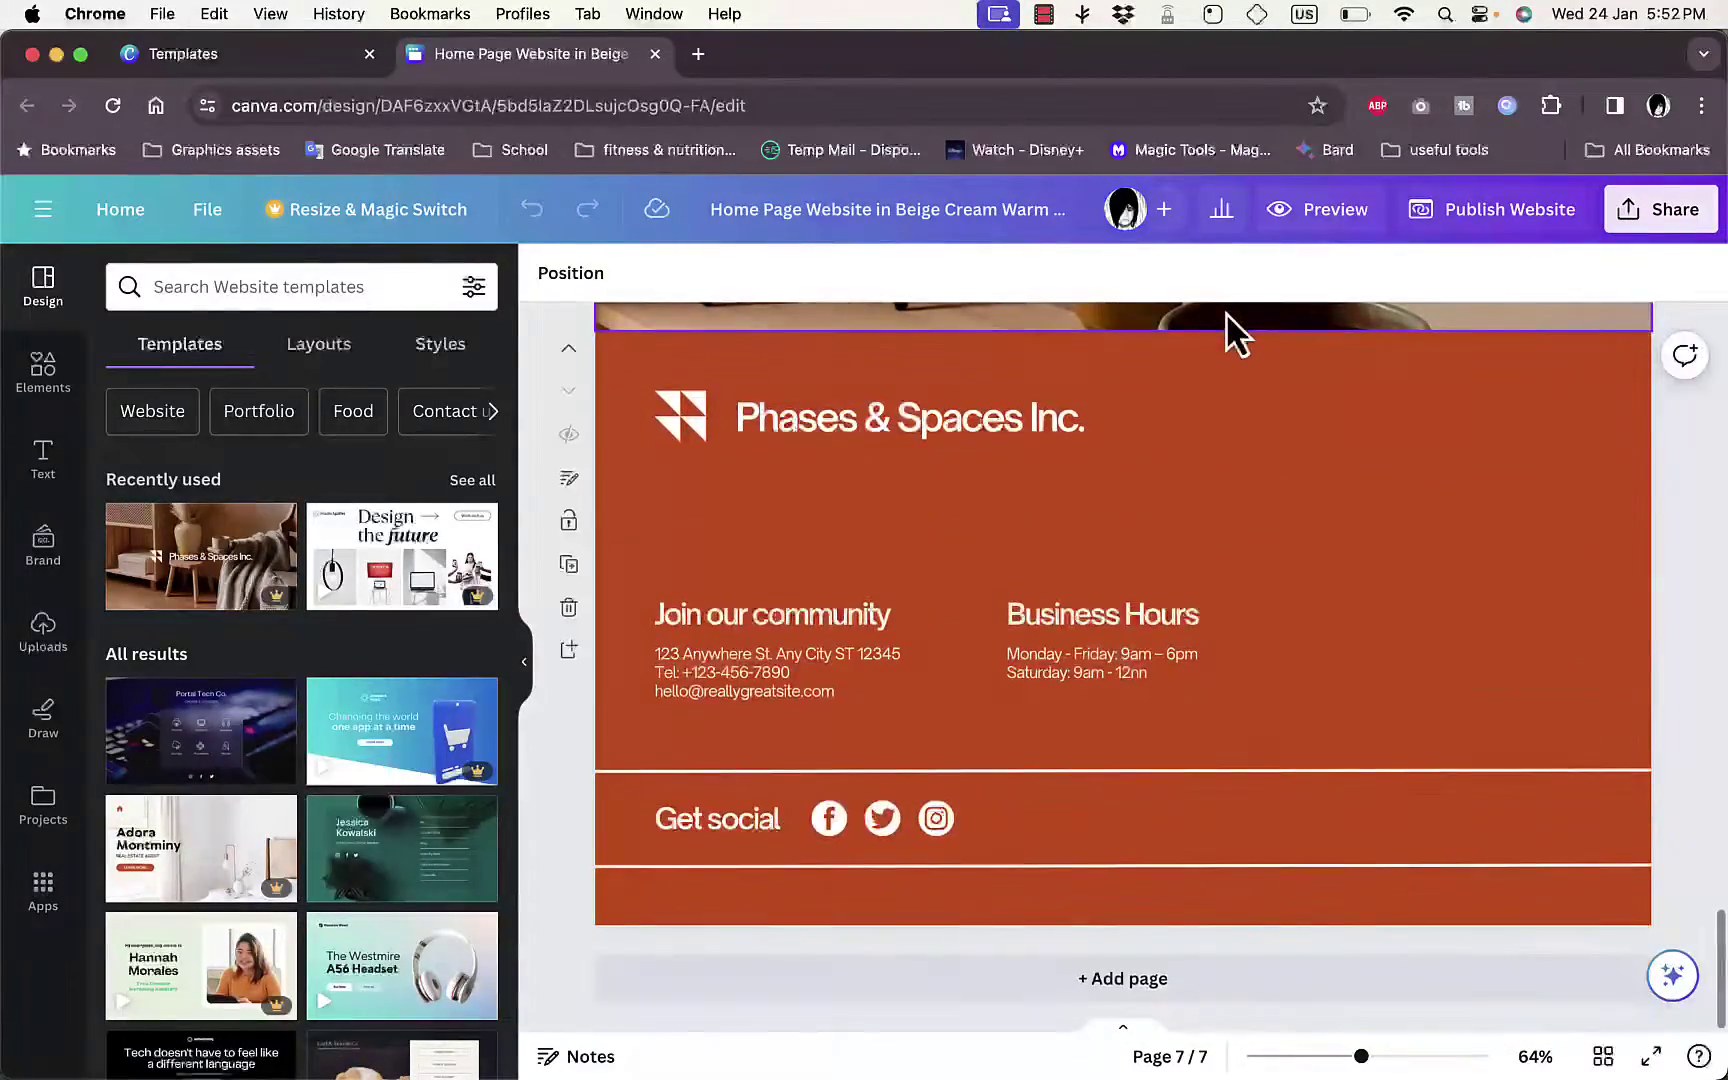
pyautogui.scroll(15, 1226, 312)
pyautogui.scroll(20, 1226, 312)
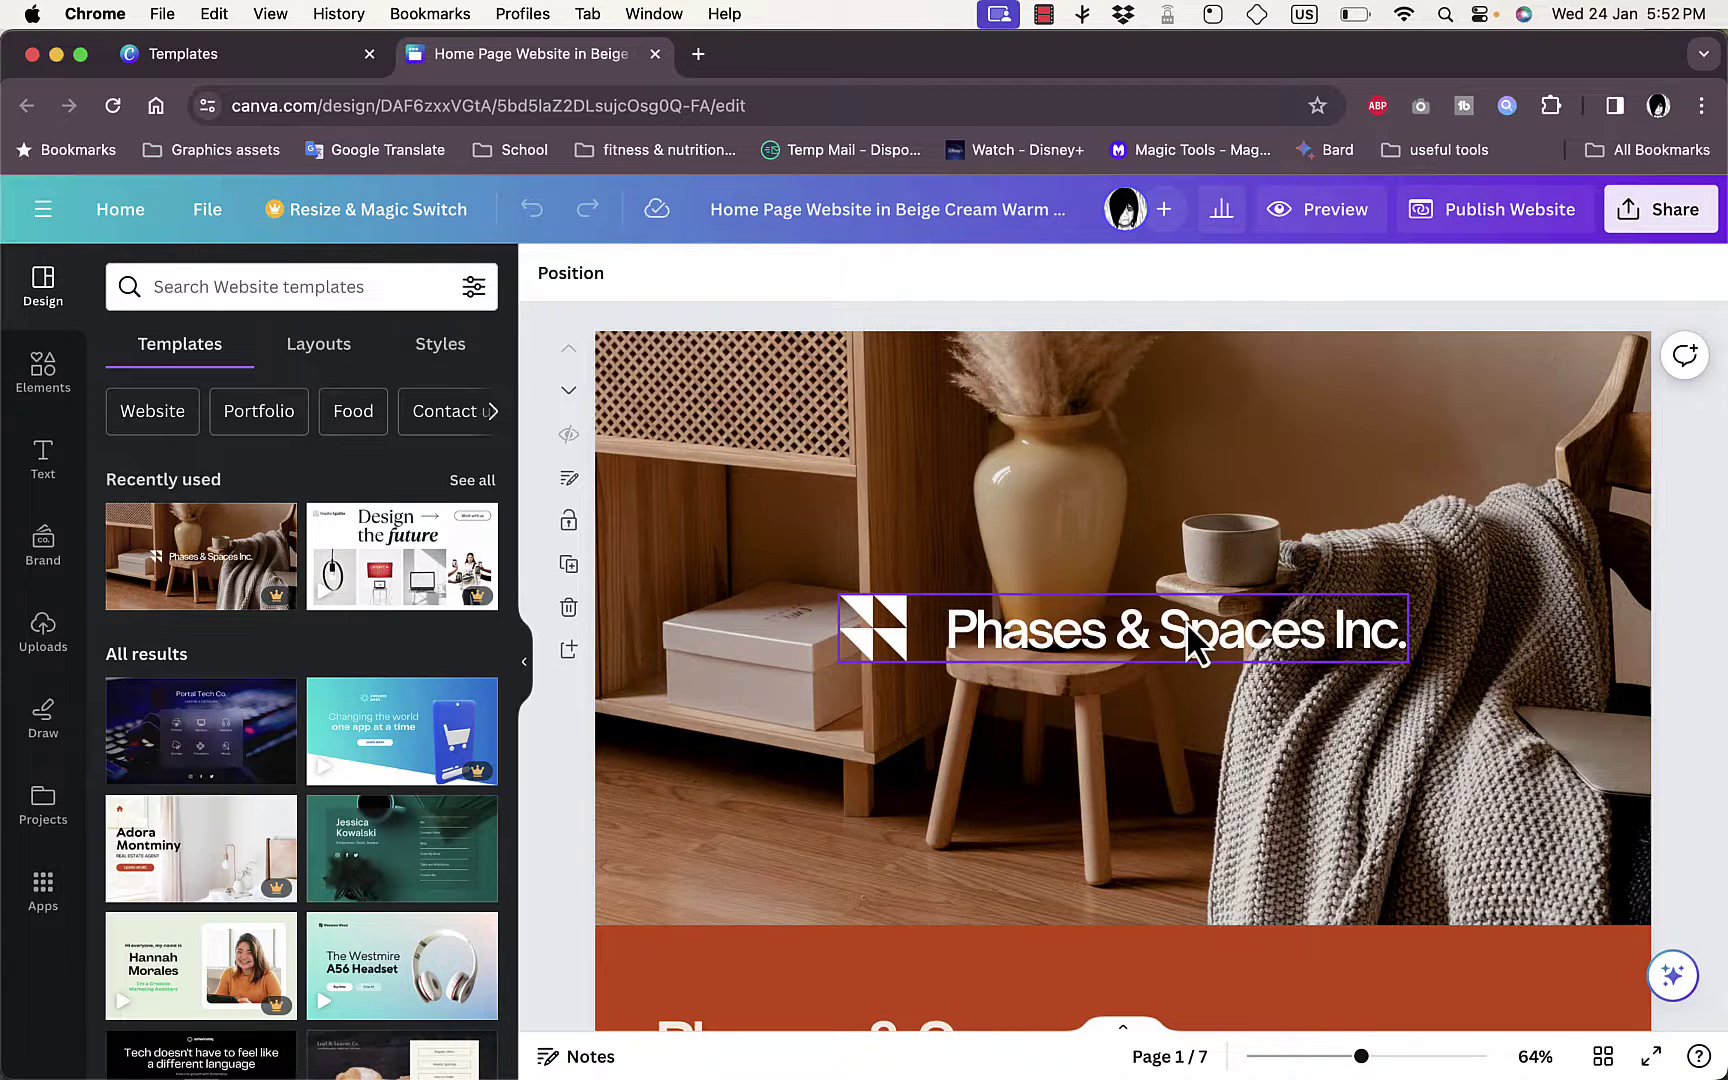
# - Replace the 'Phases & Spaces Inc.' heading text with 'howtosimple' and reselect the word
pyautogui.click(1258, 636)
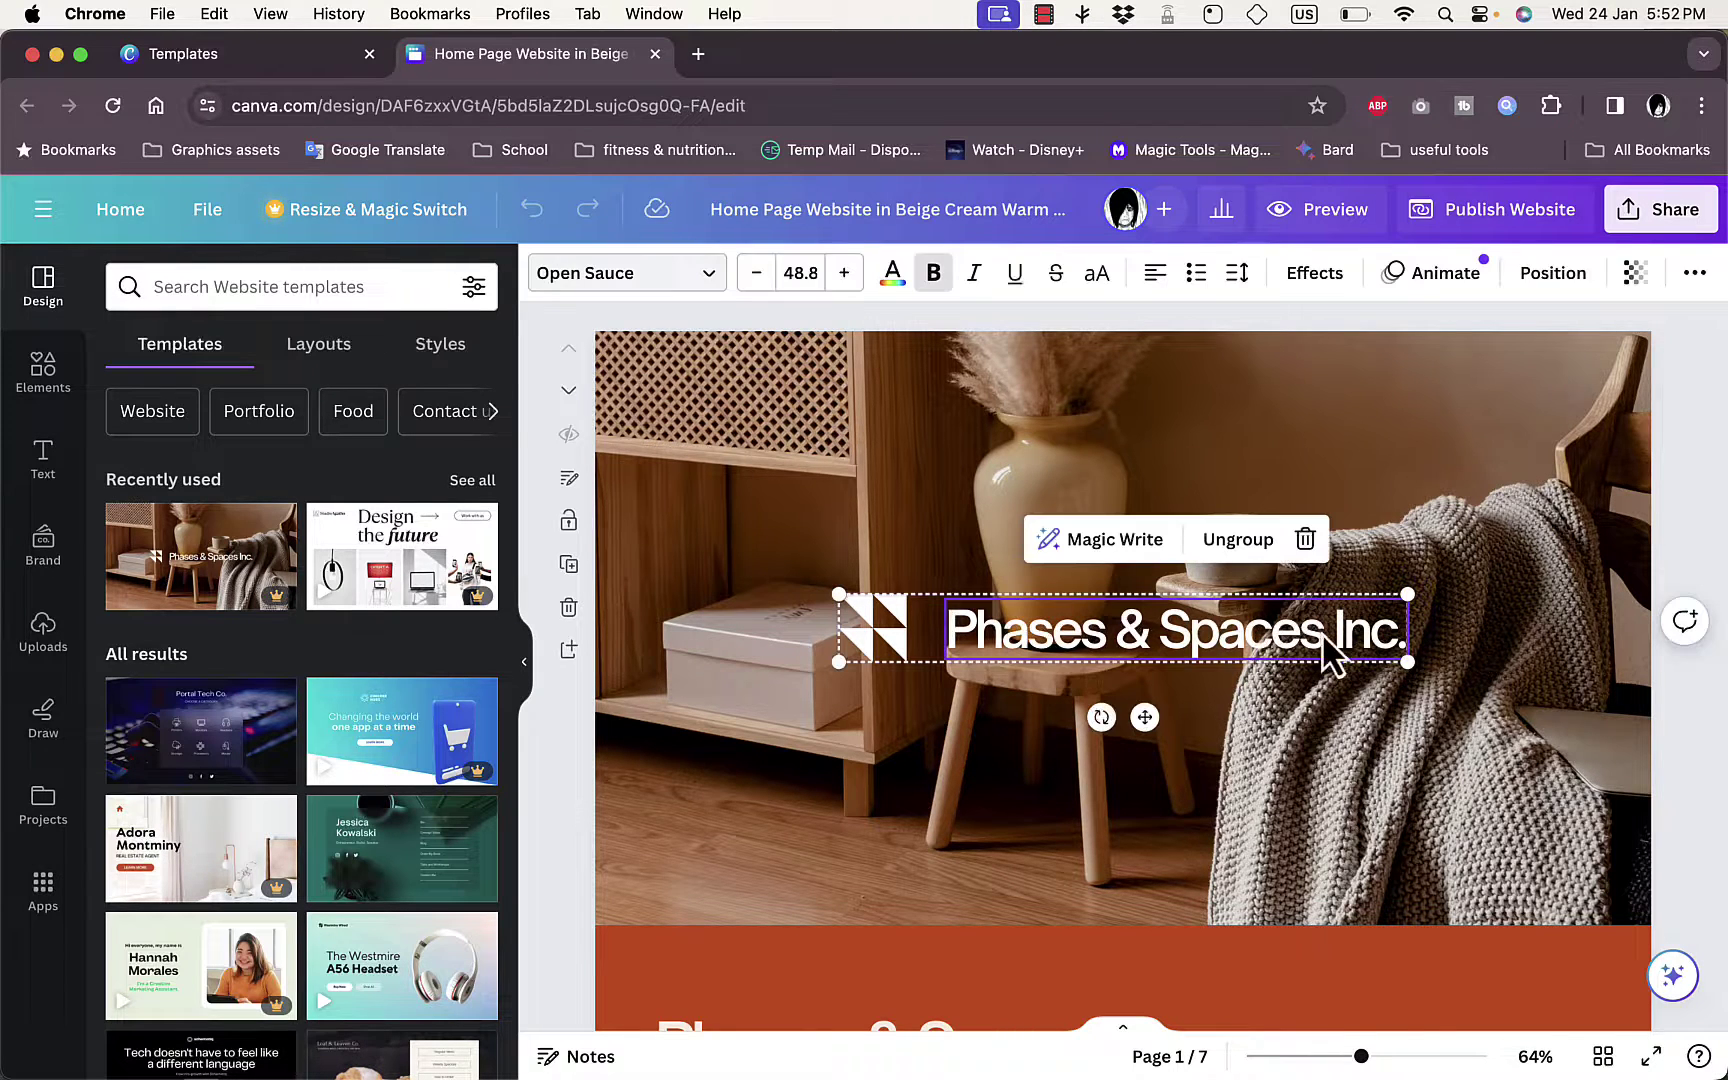
pyautogui.doubleClick(1393, 640)
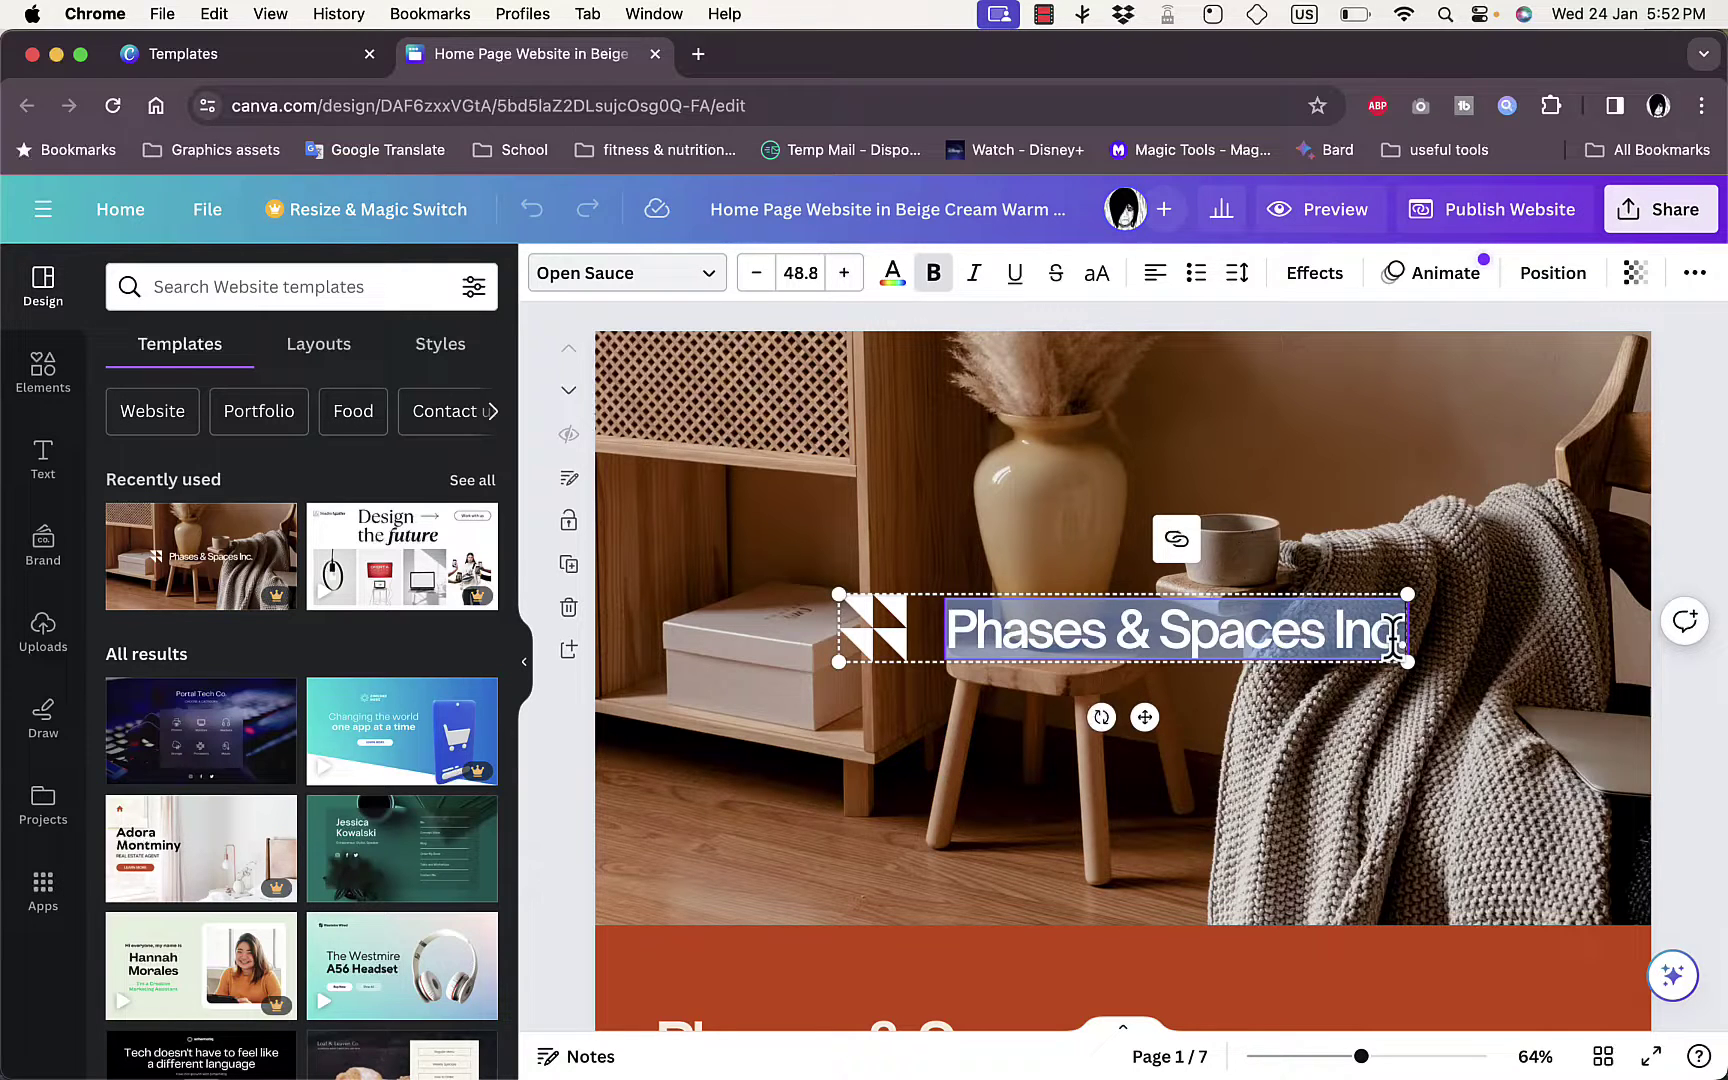
pyautogui.write('hwo')
pyautogui.press('BackSpace')
pyautogui.press('BackSpace')
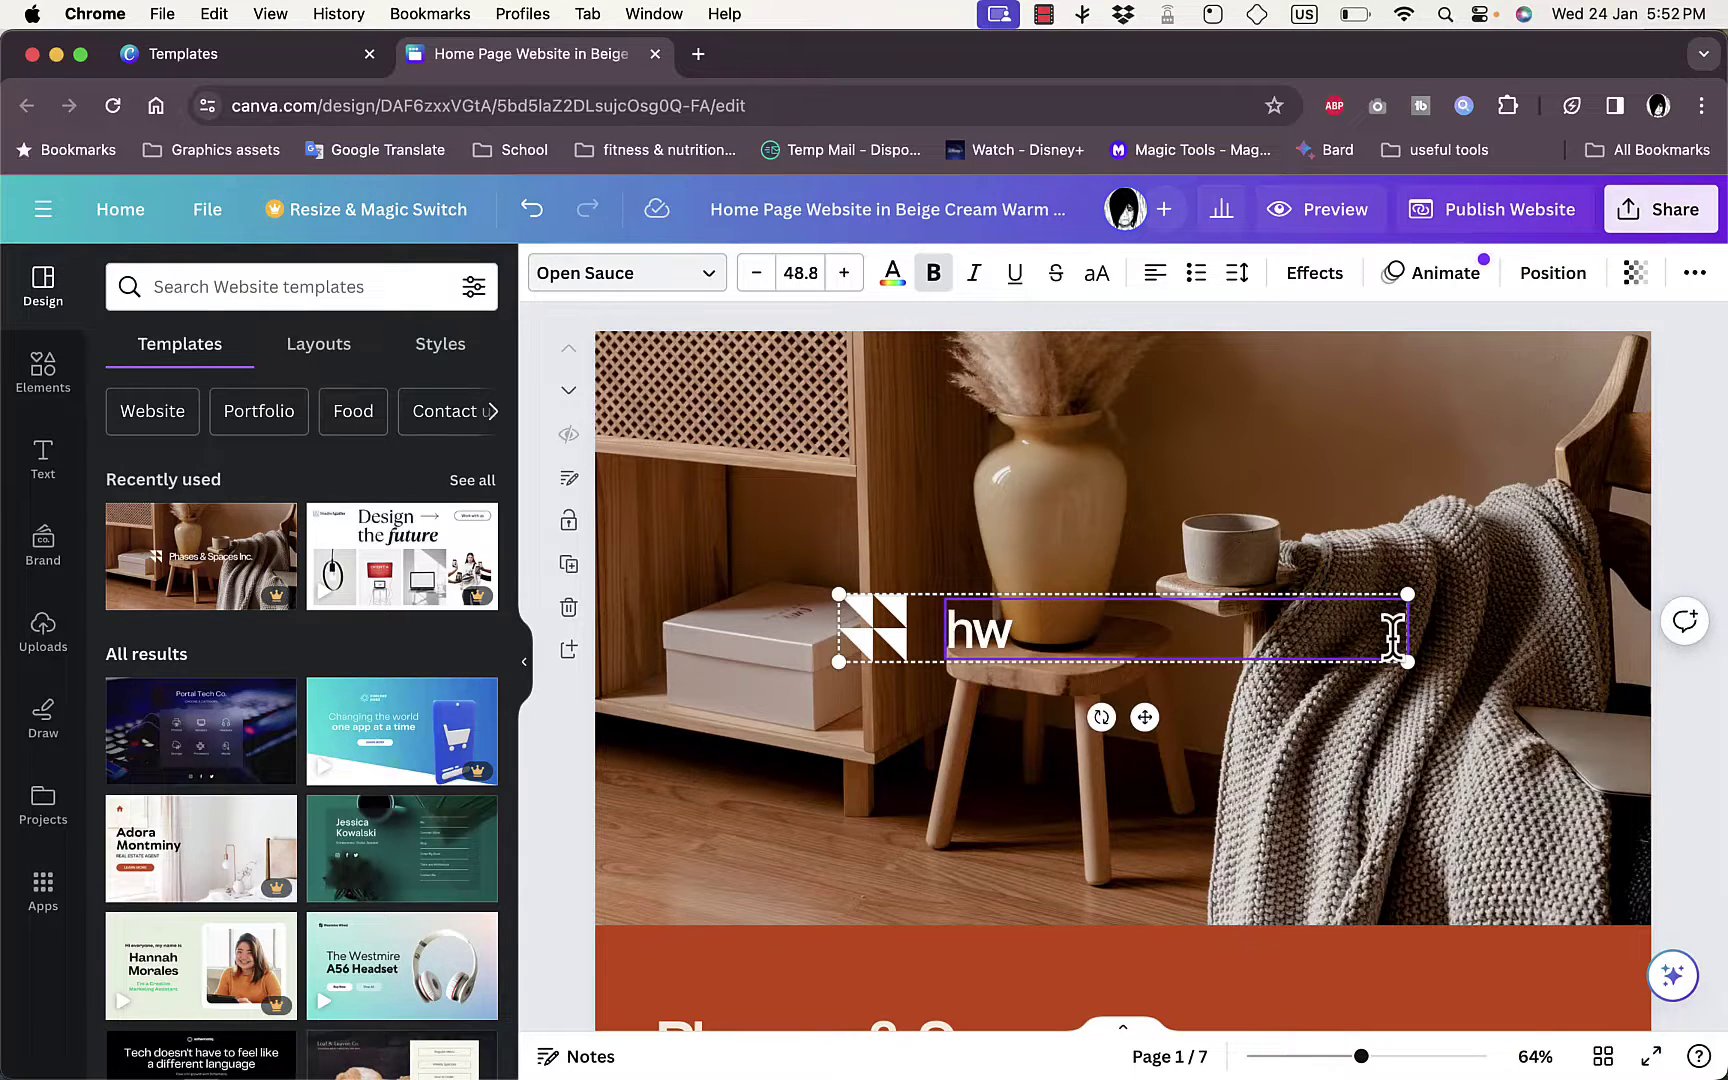
pyautogui.write('owtosim')
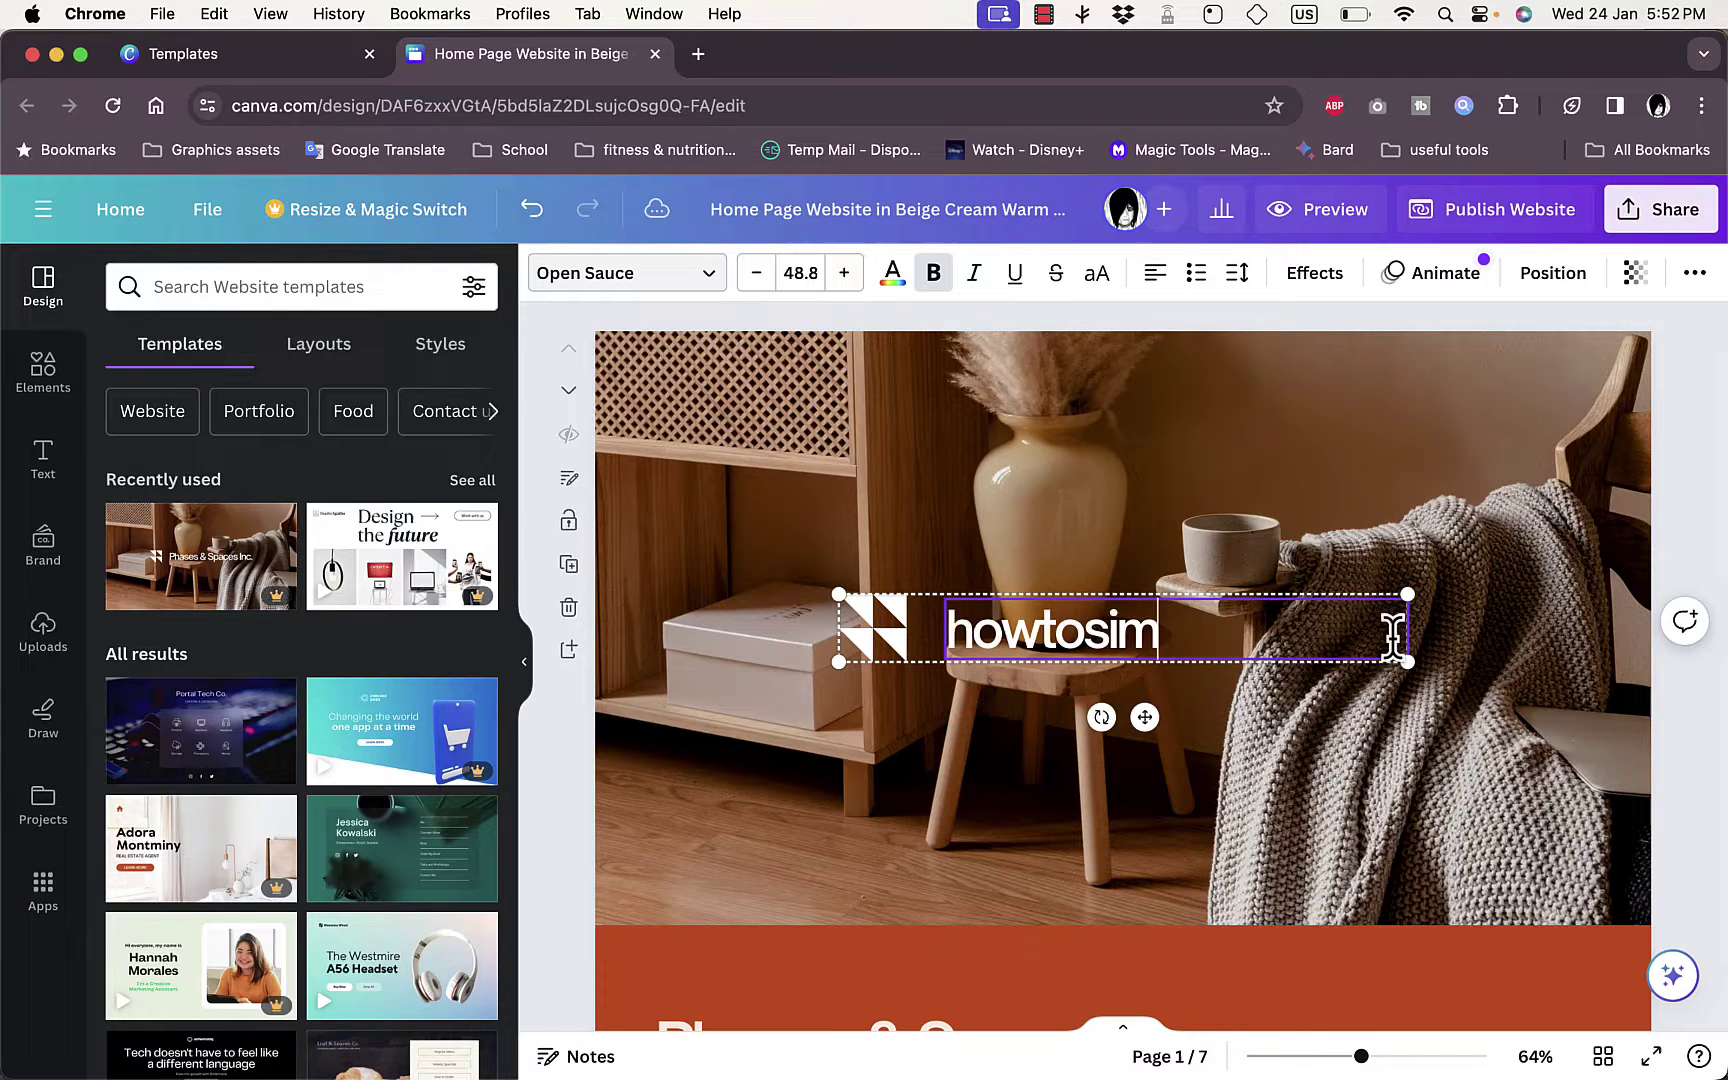
pyautogui.write('ple')
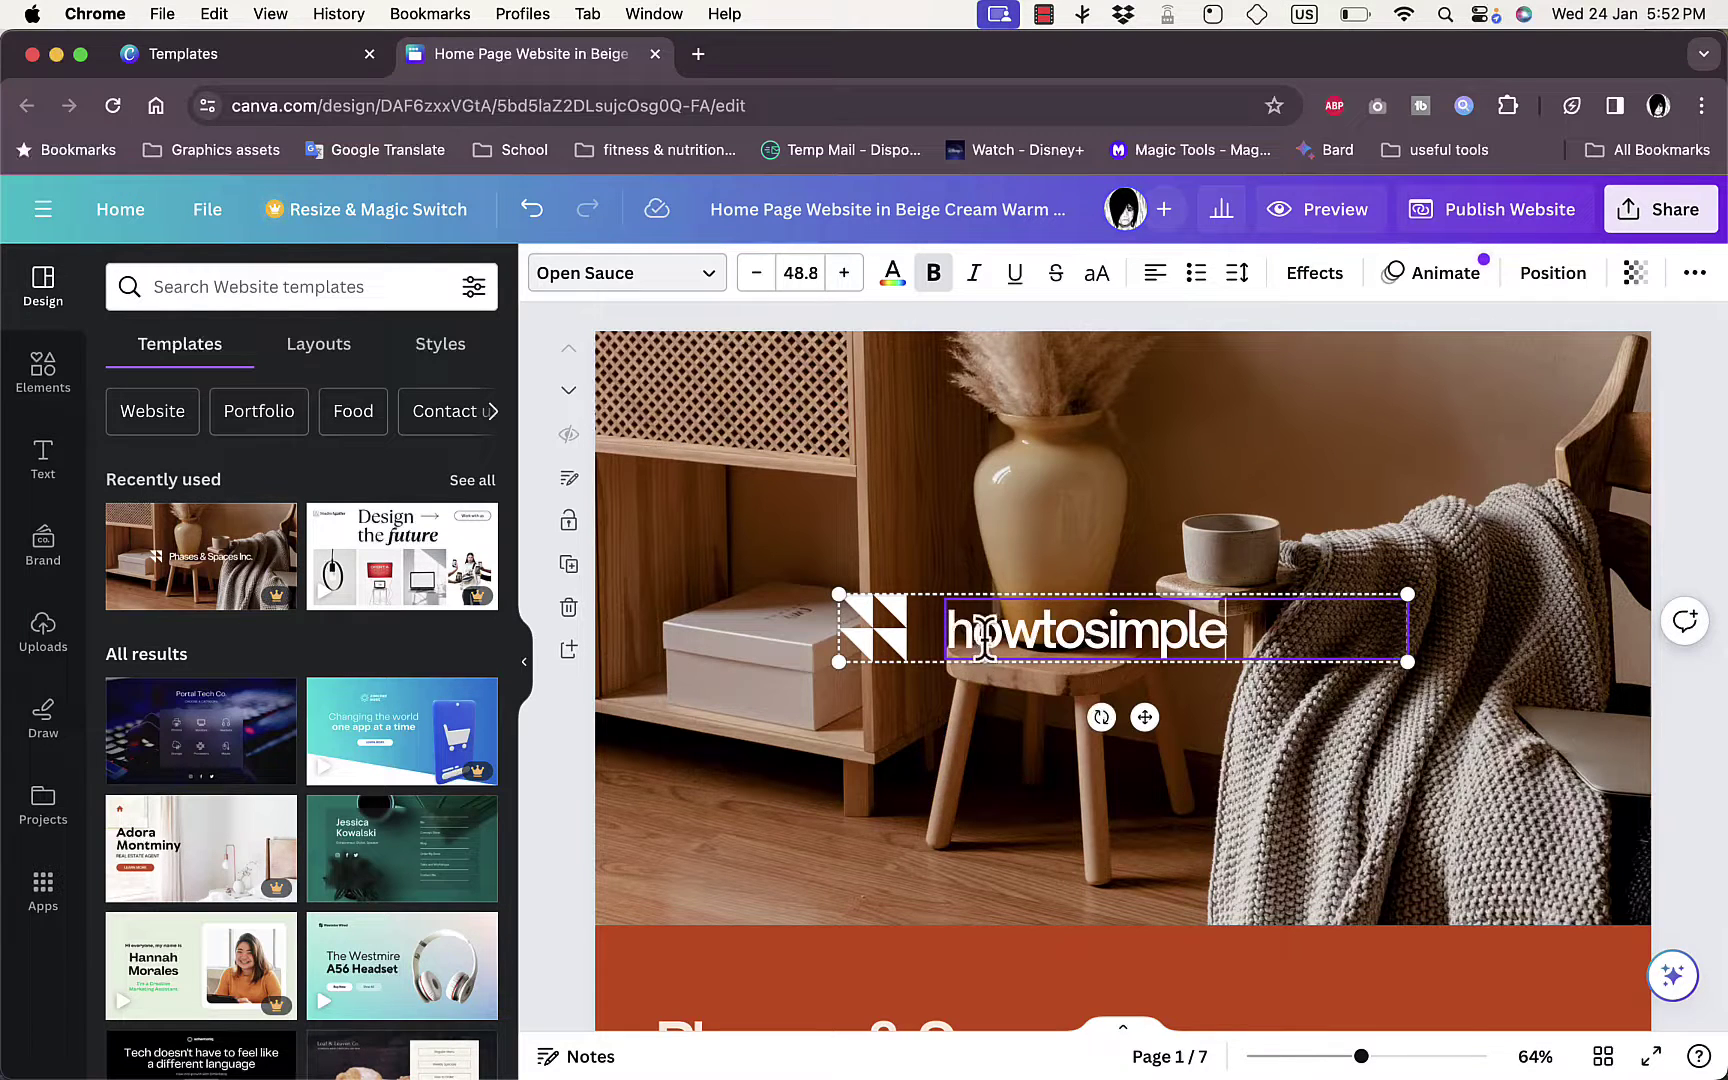
pyautogui.click(880, 622)
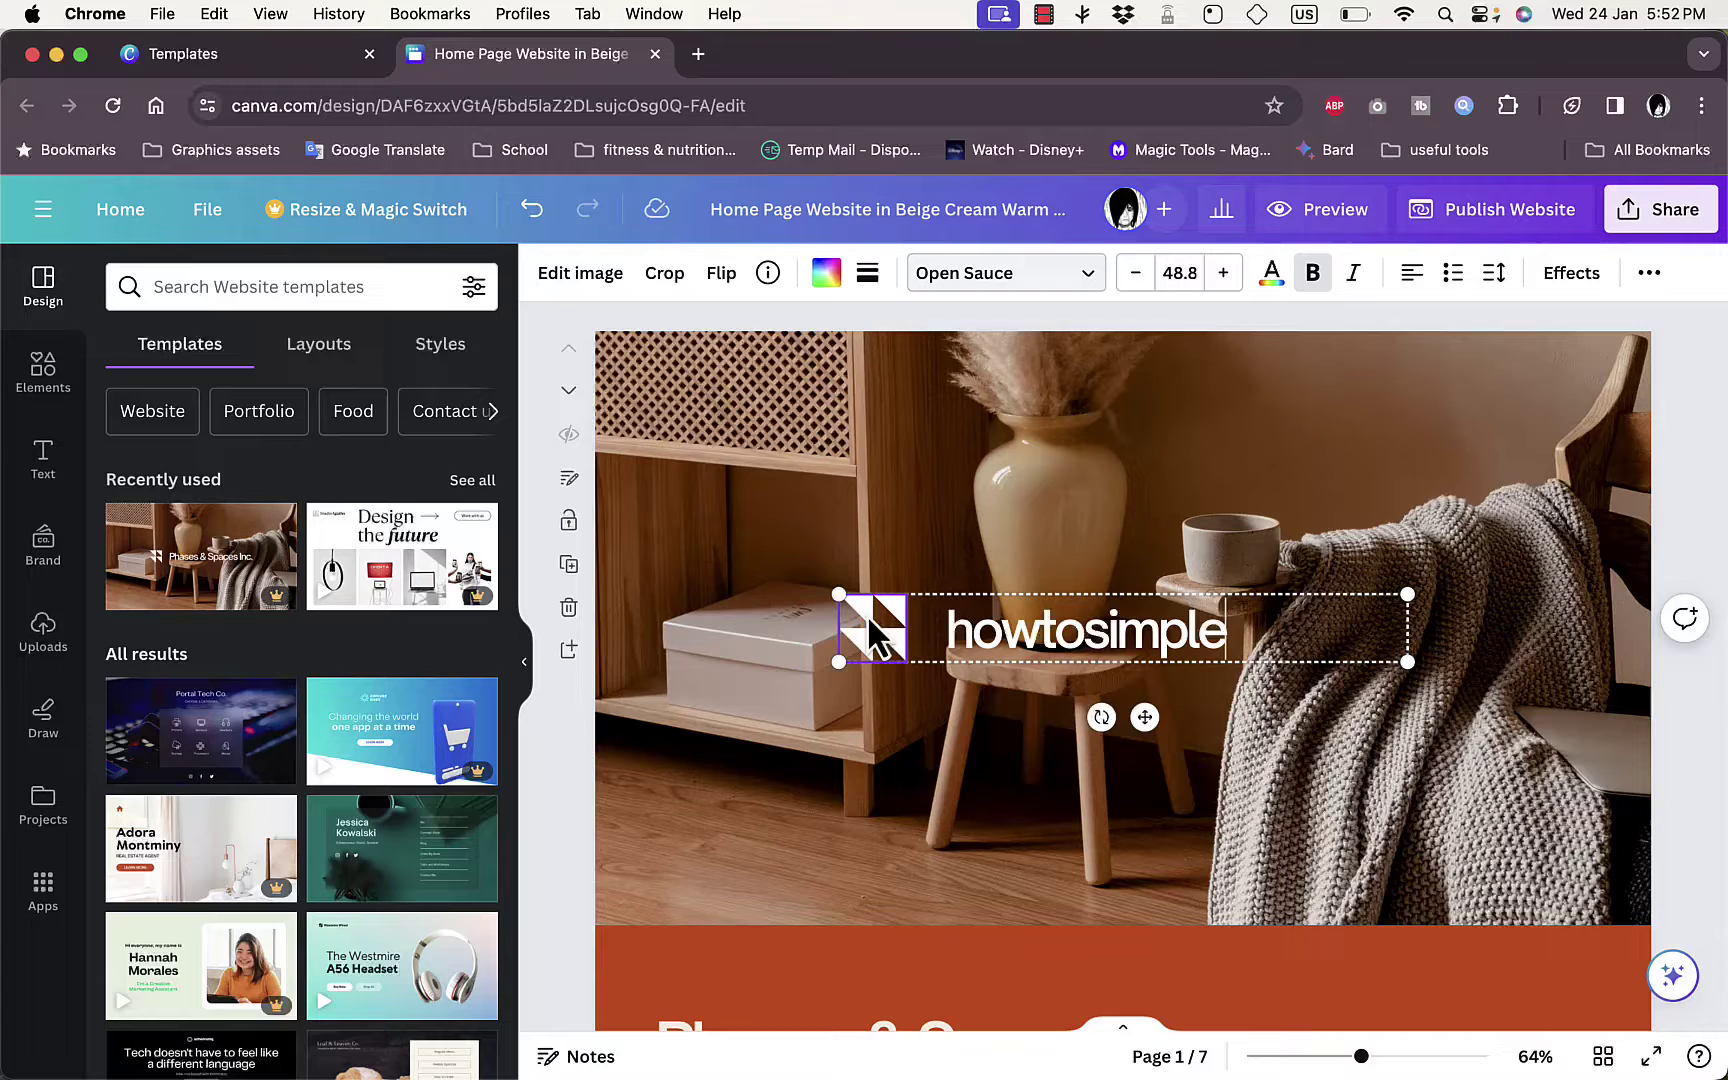
pyautogui.doubleClick(1100, 625)
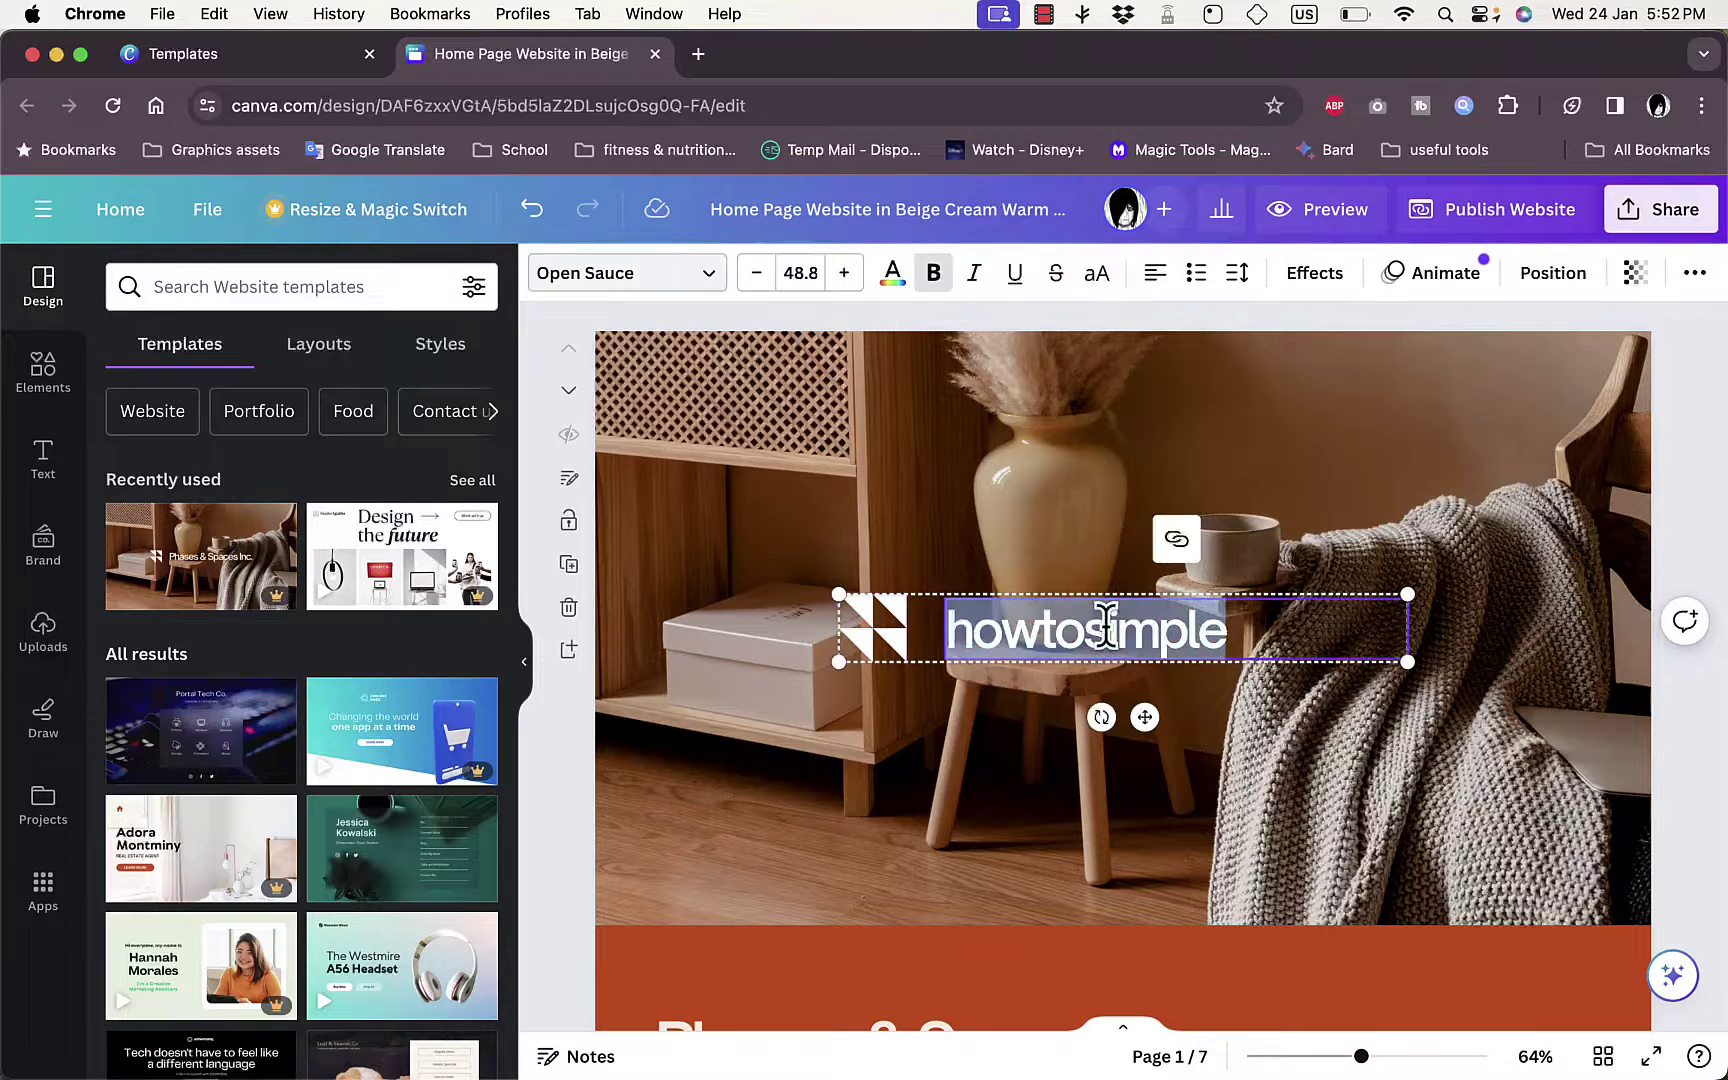
# - Make the howtosimple text light blue and centre-align it
pyautogui.click(896, 283)
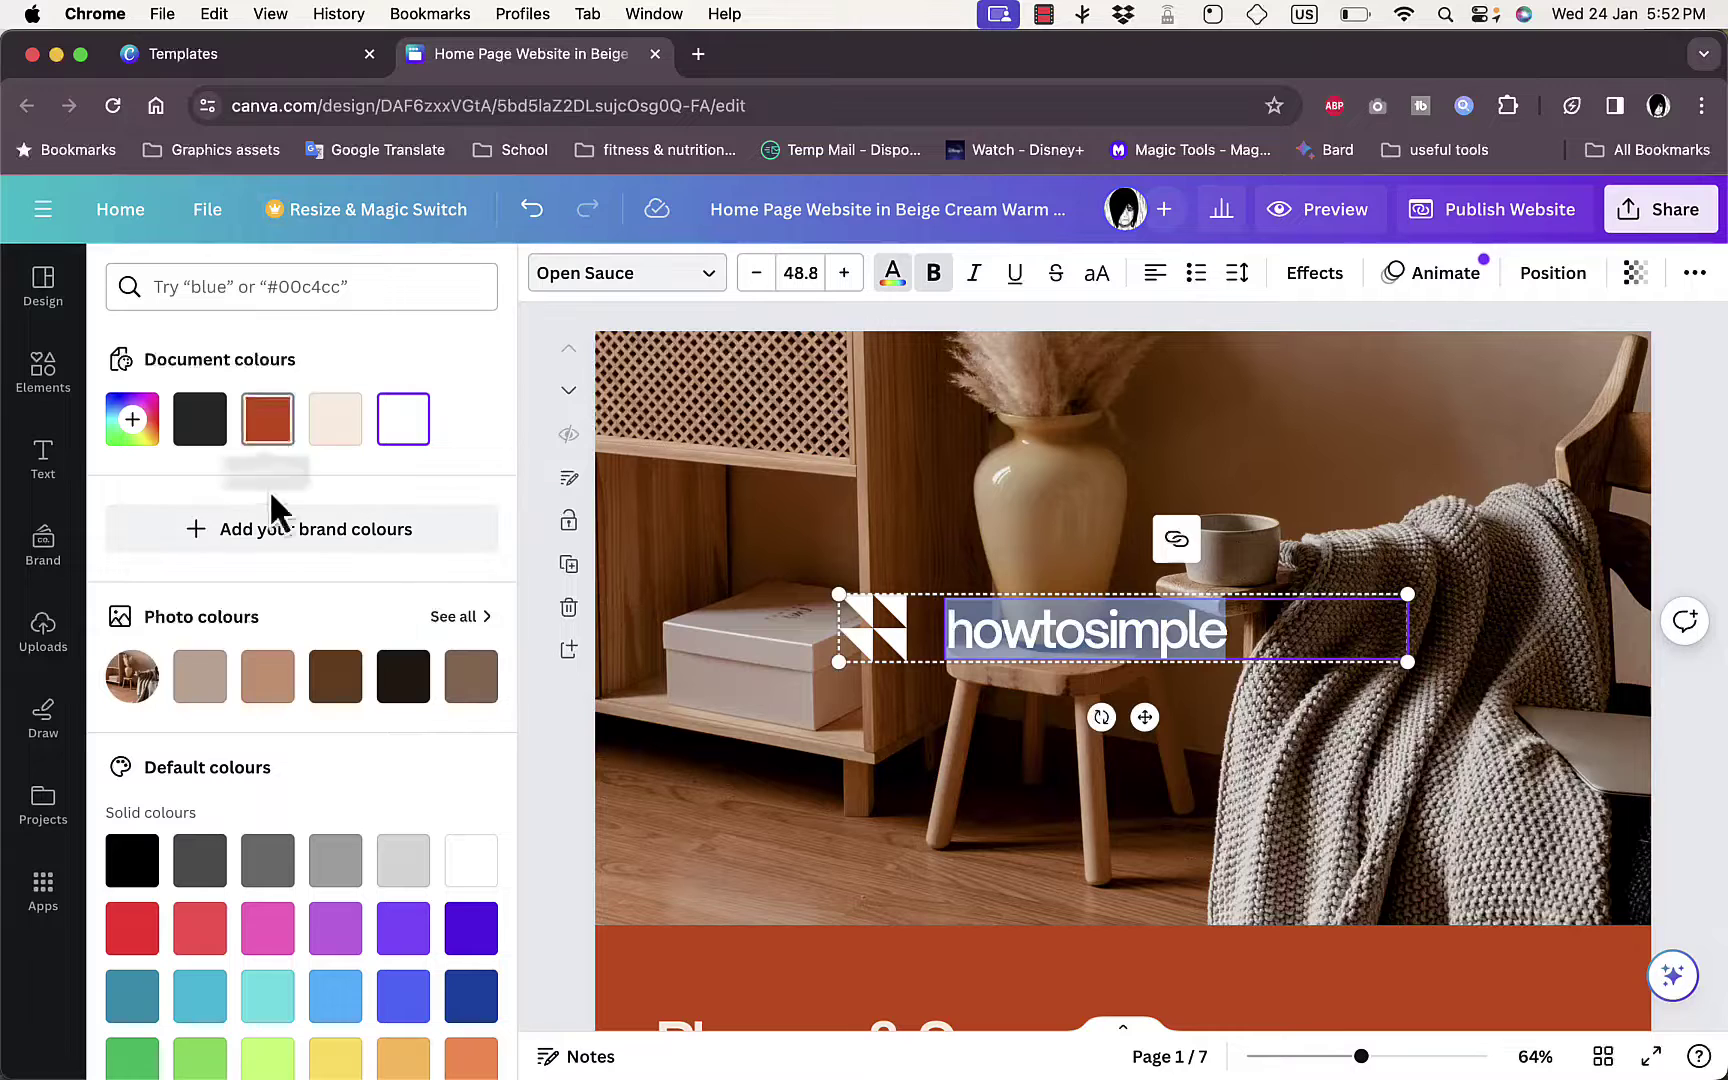
pyautogui.click(418, 926)
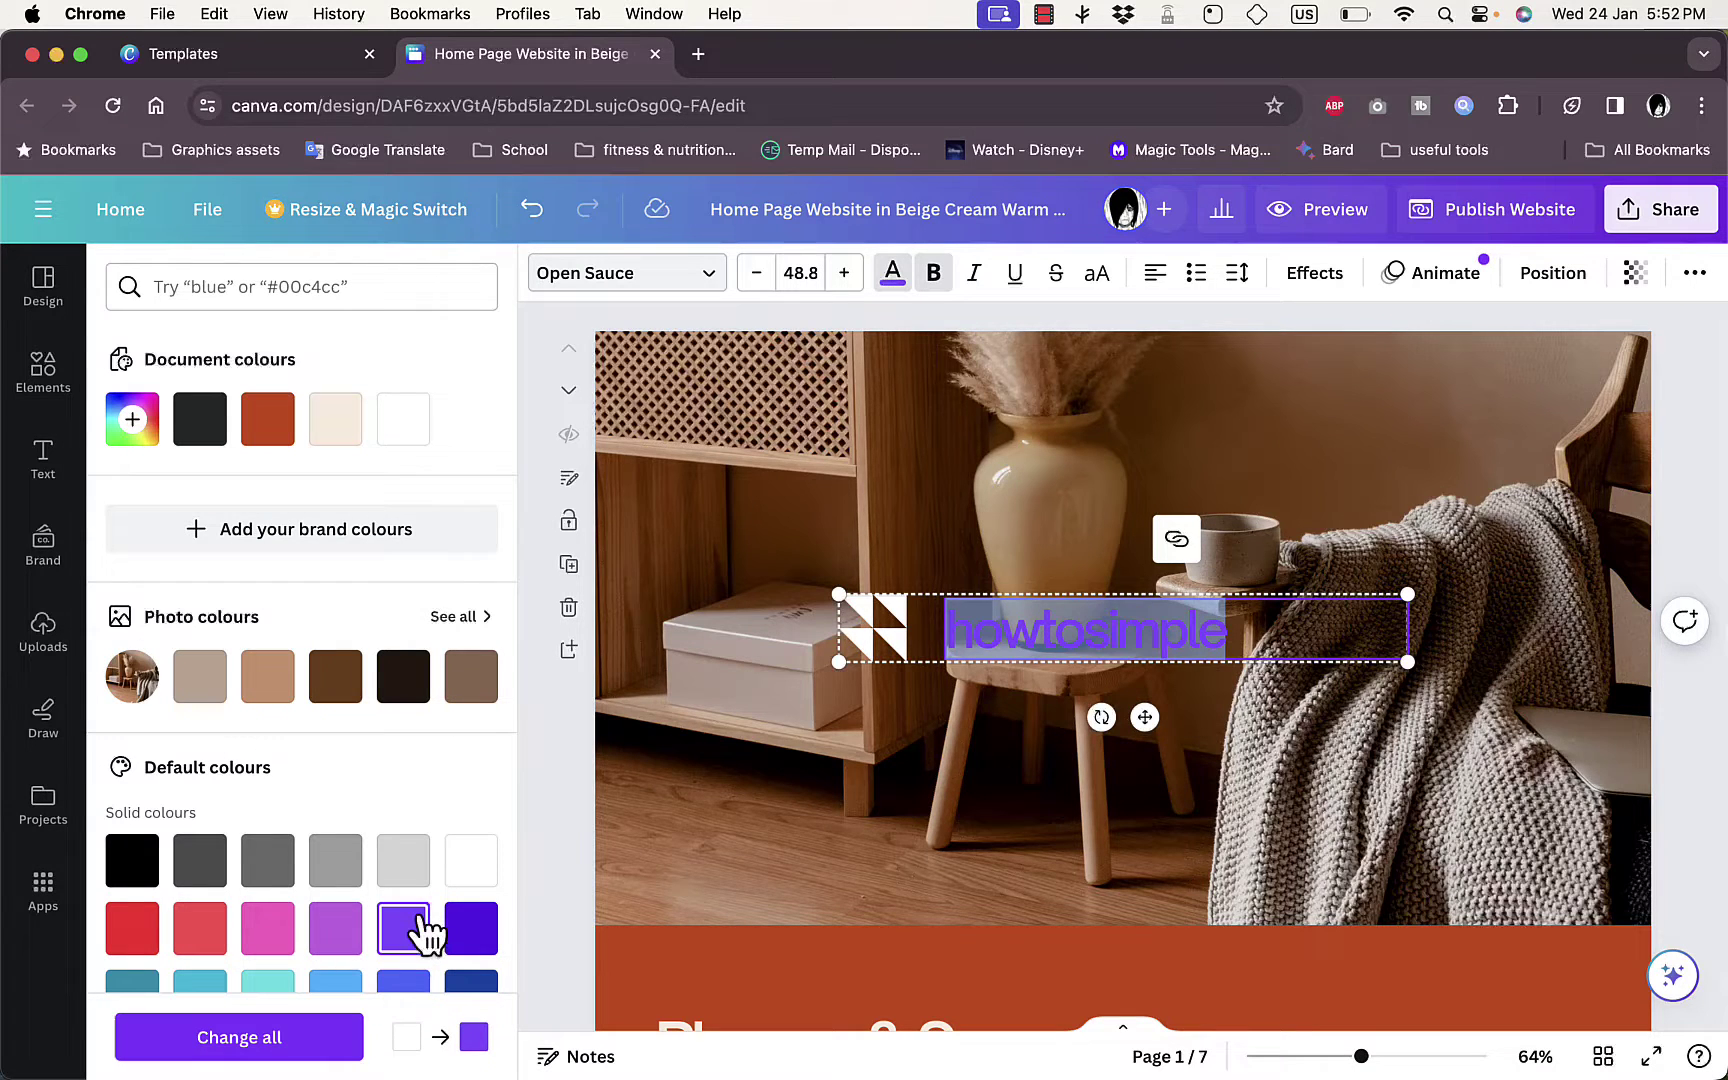
pyautogui.click(345, 985)
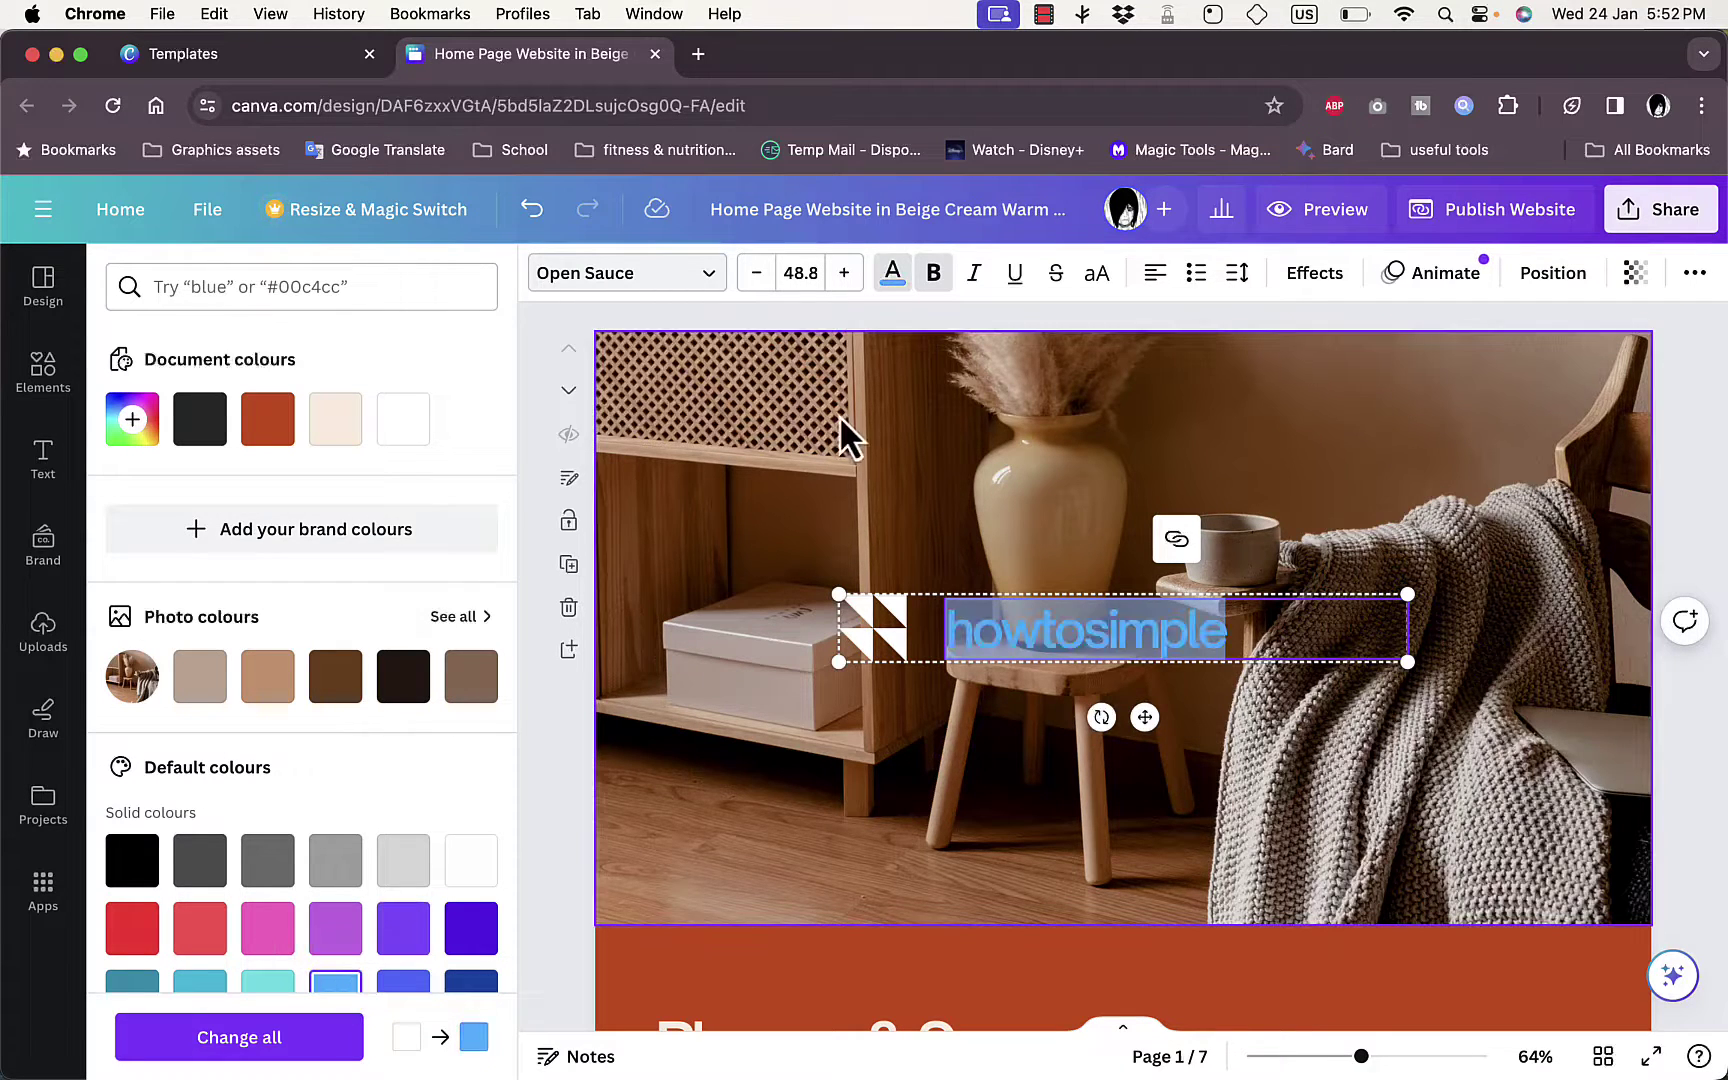
pyautogui.click(1180, 300)
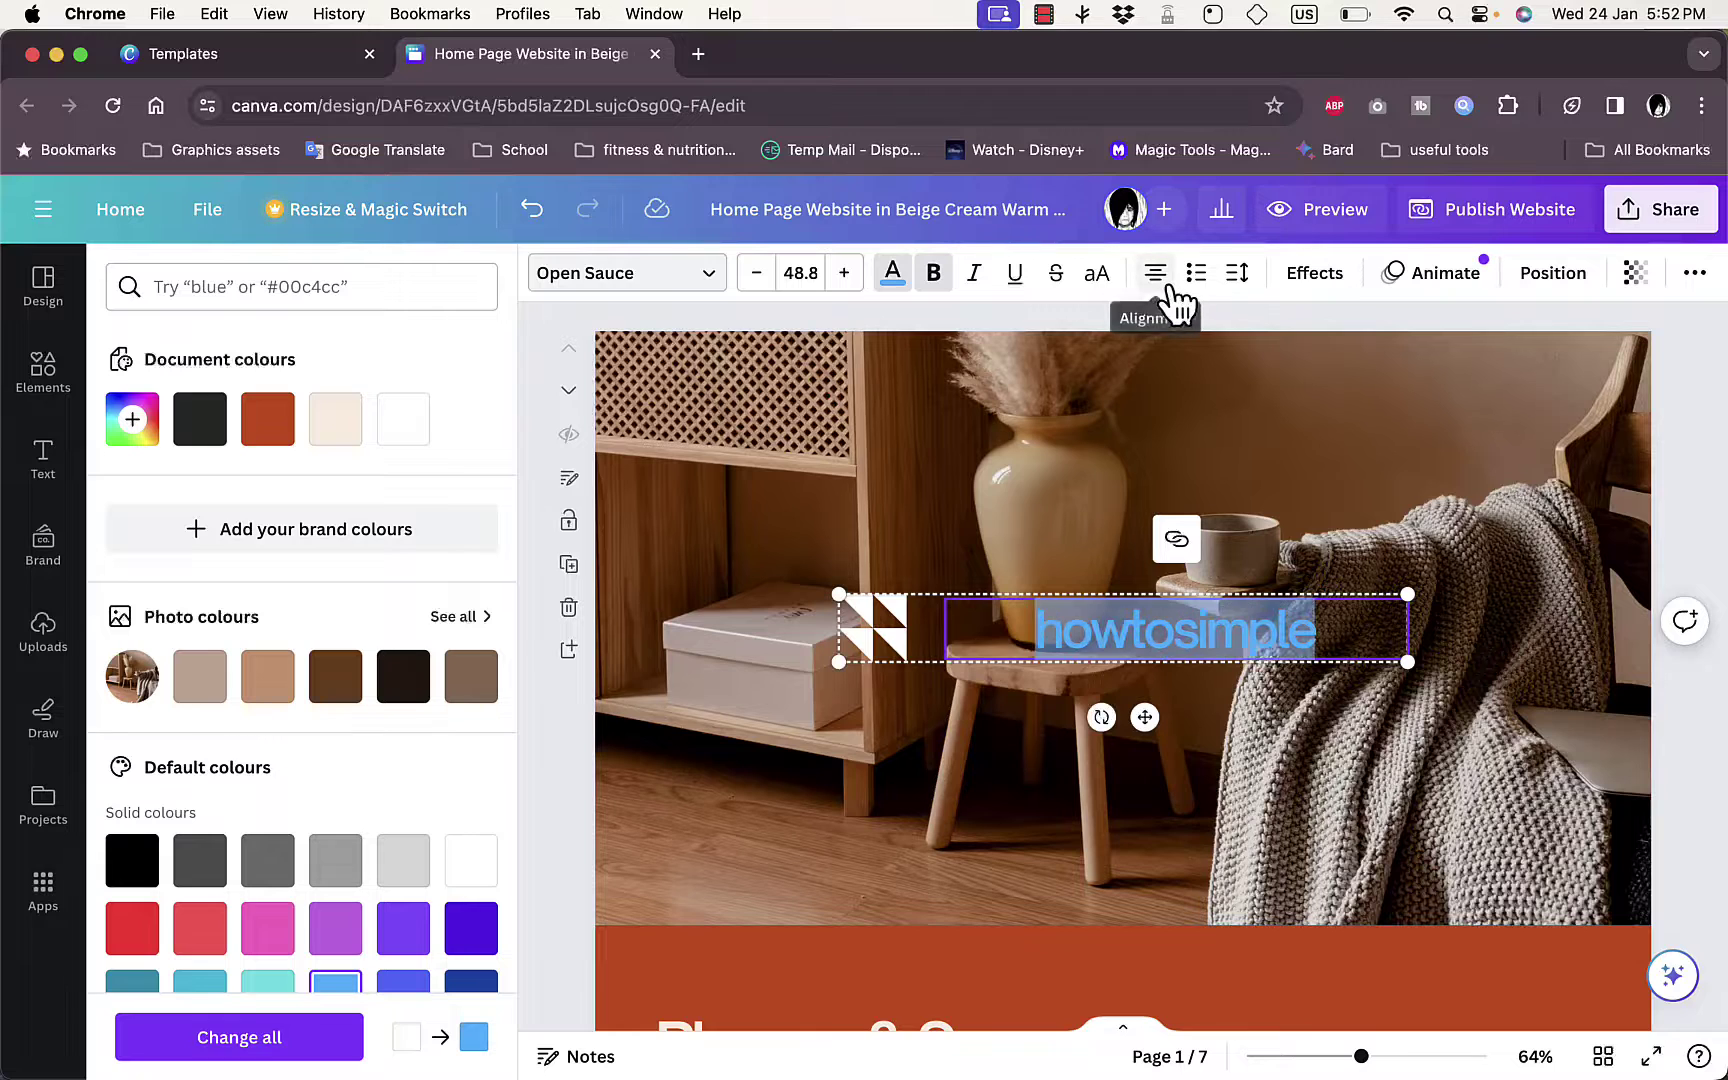
# - Move the logo and howtosimple group up toward the hero's top right
pyautogui.click(1092, 549)
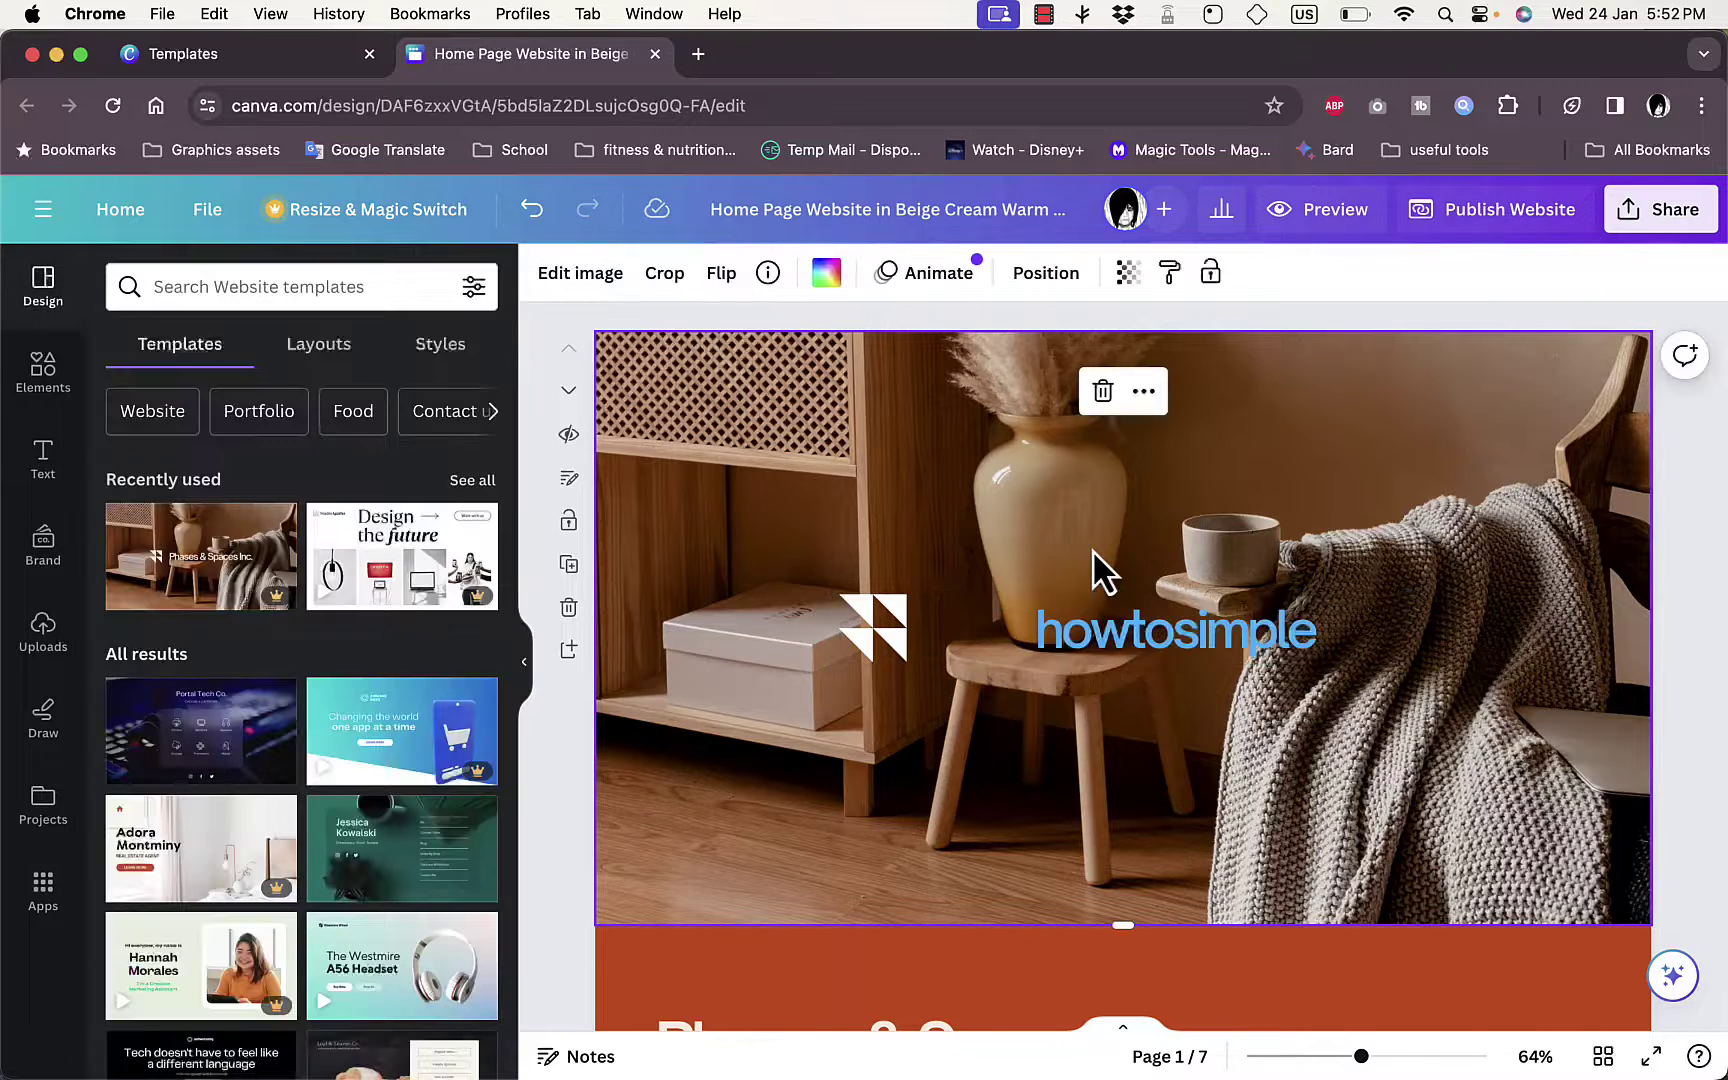
pyautogui.click(1145, 636)
pyautogui.moveTo(1142, 714); pyautogui.dragTo(1308, 503)
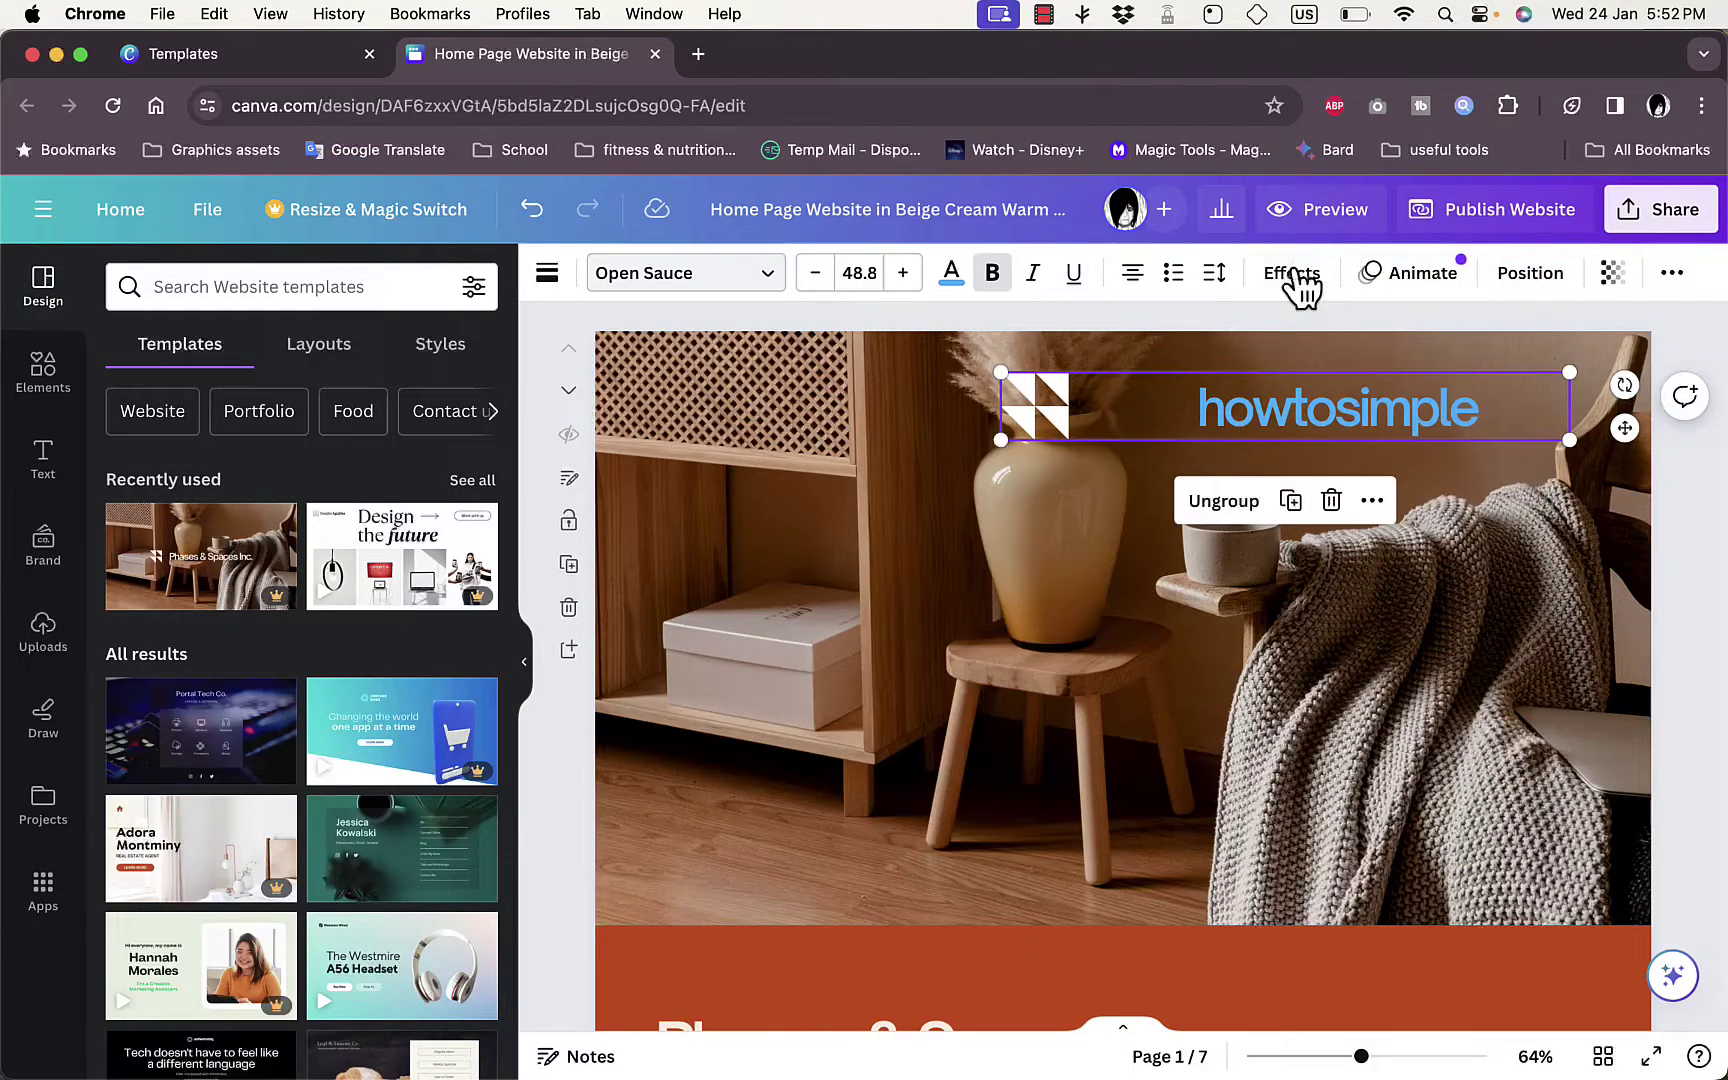
# - Delete the furniture photo from the hero, leaving a plain rust-red background
pyautogui.click(1130, 629)
pyautogui.scroll(-2, 1130, 629)
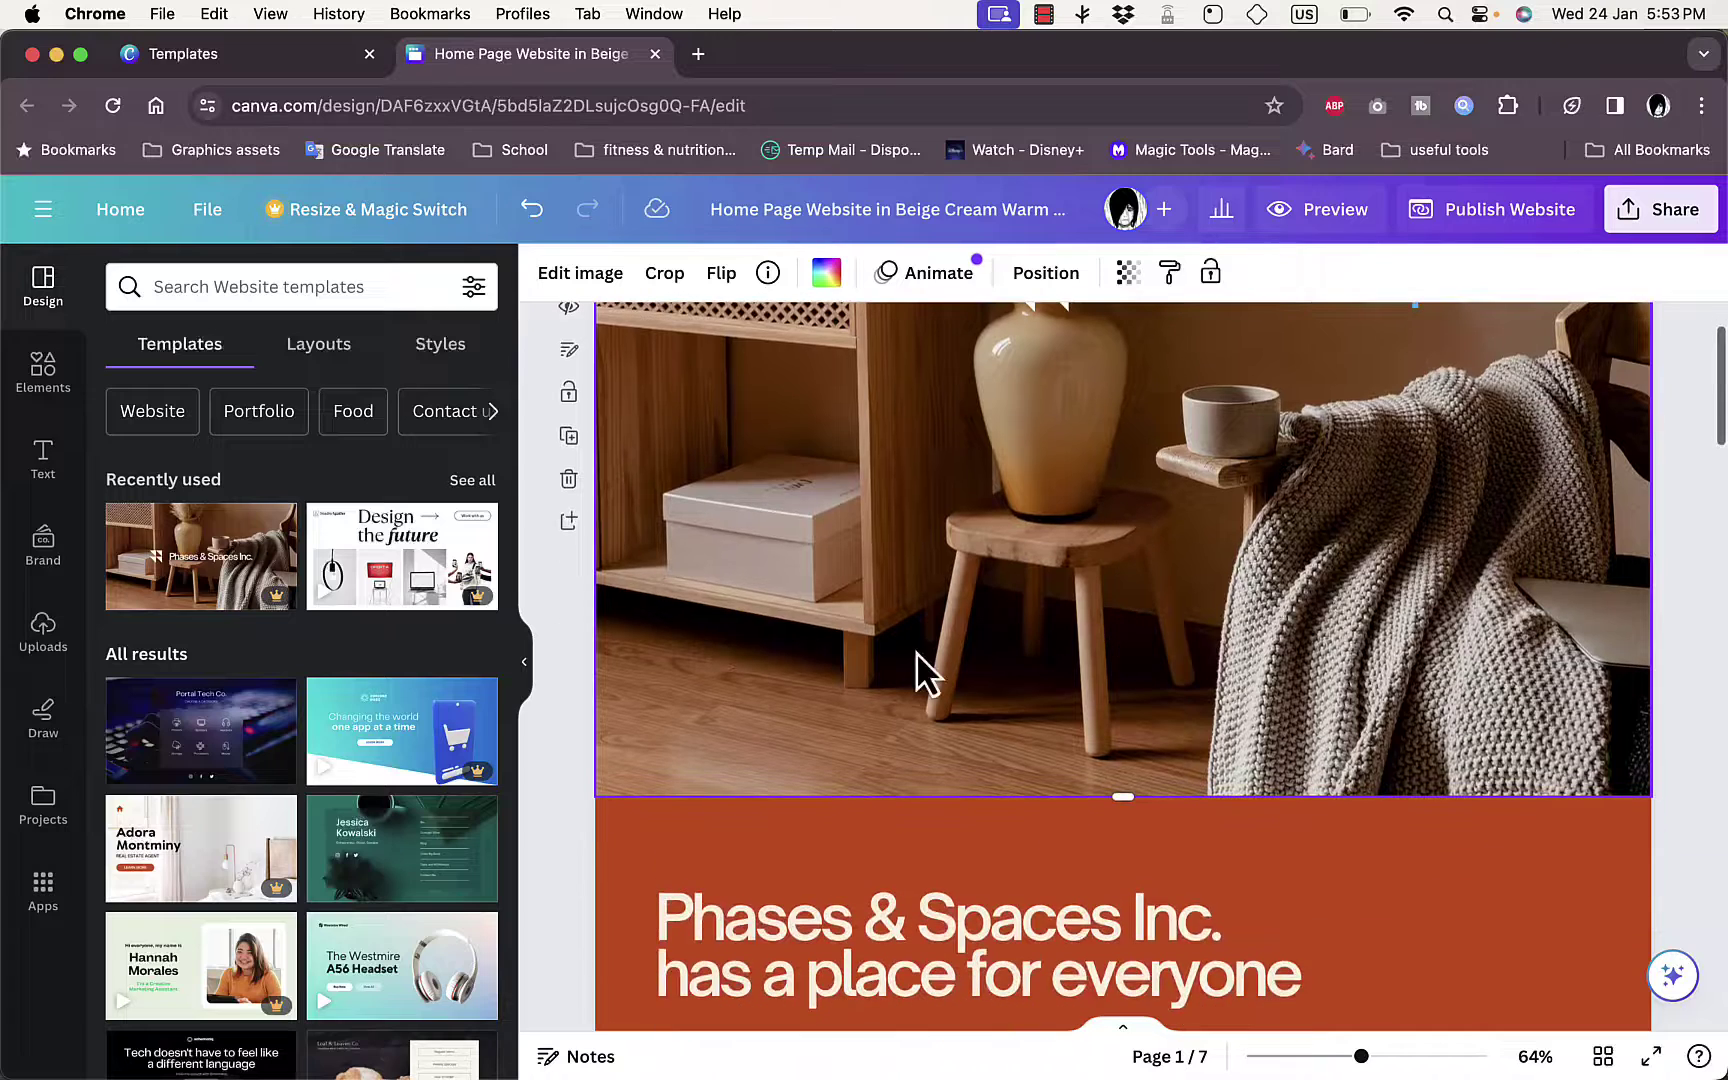
pyautogui.scroll(2, 888, 549)
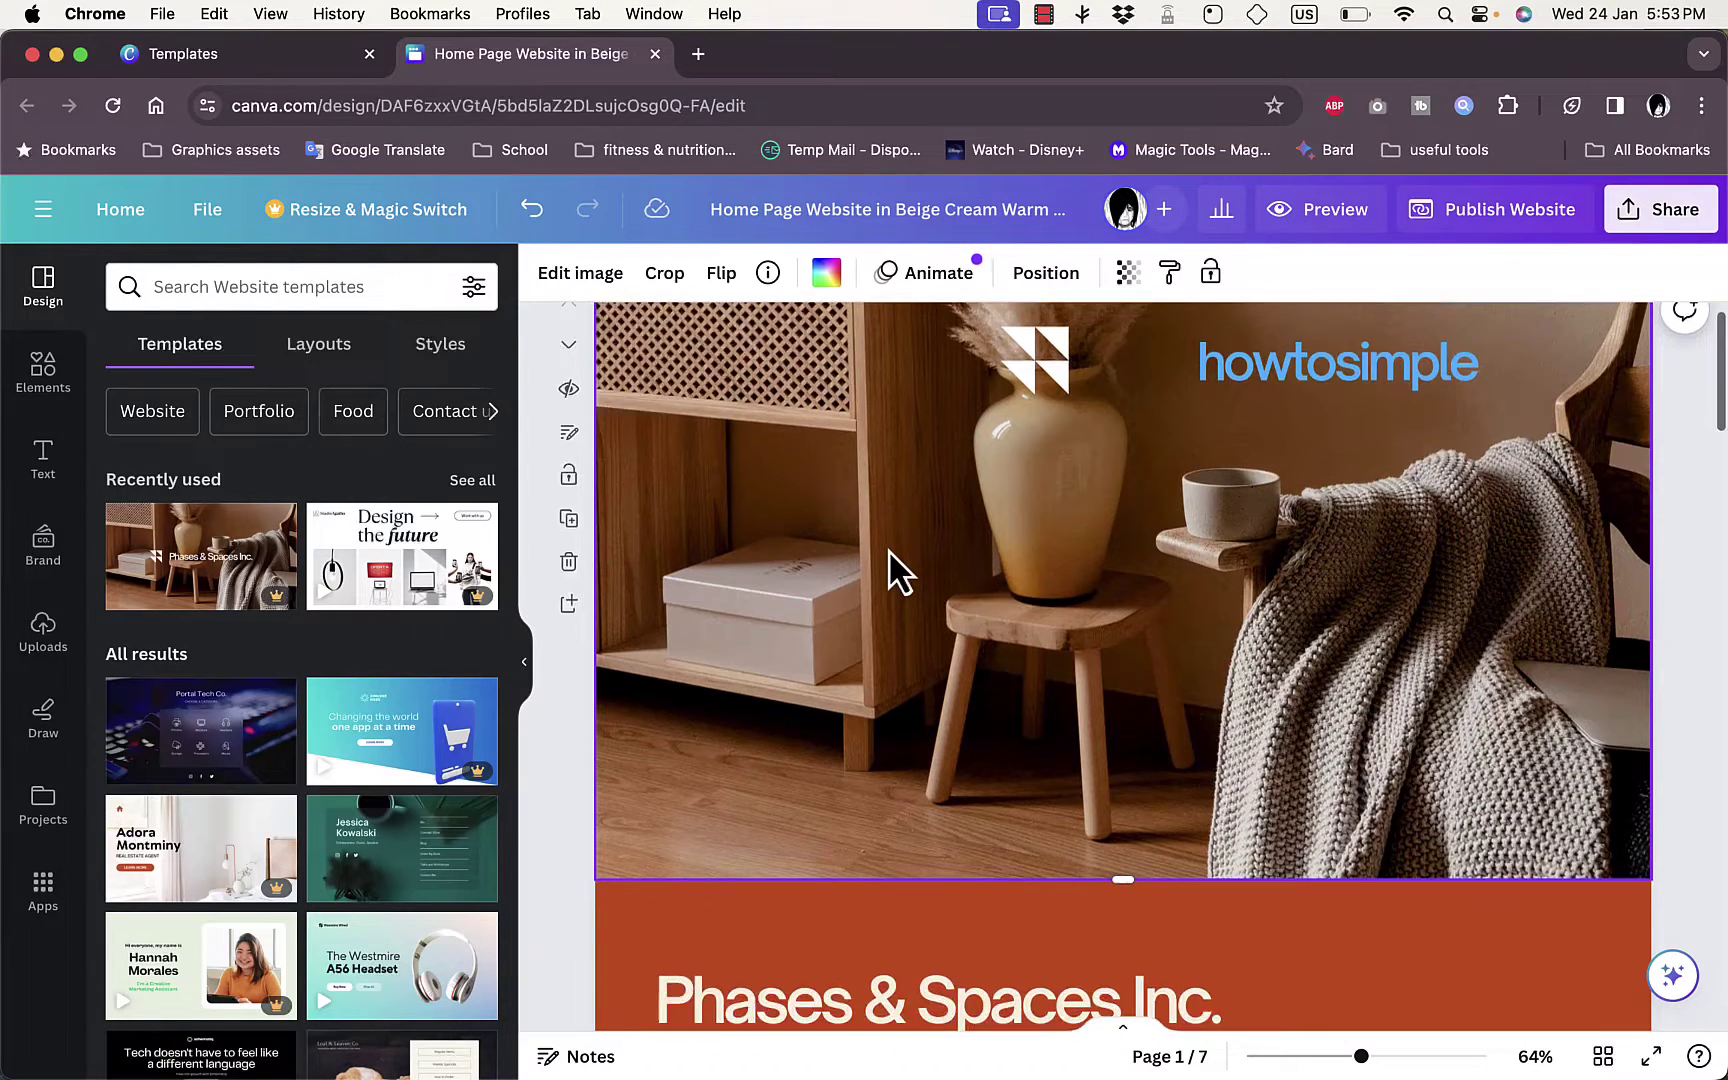
pyautogui.doubleClick(888, 549)
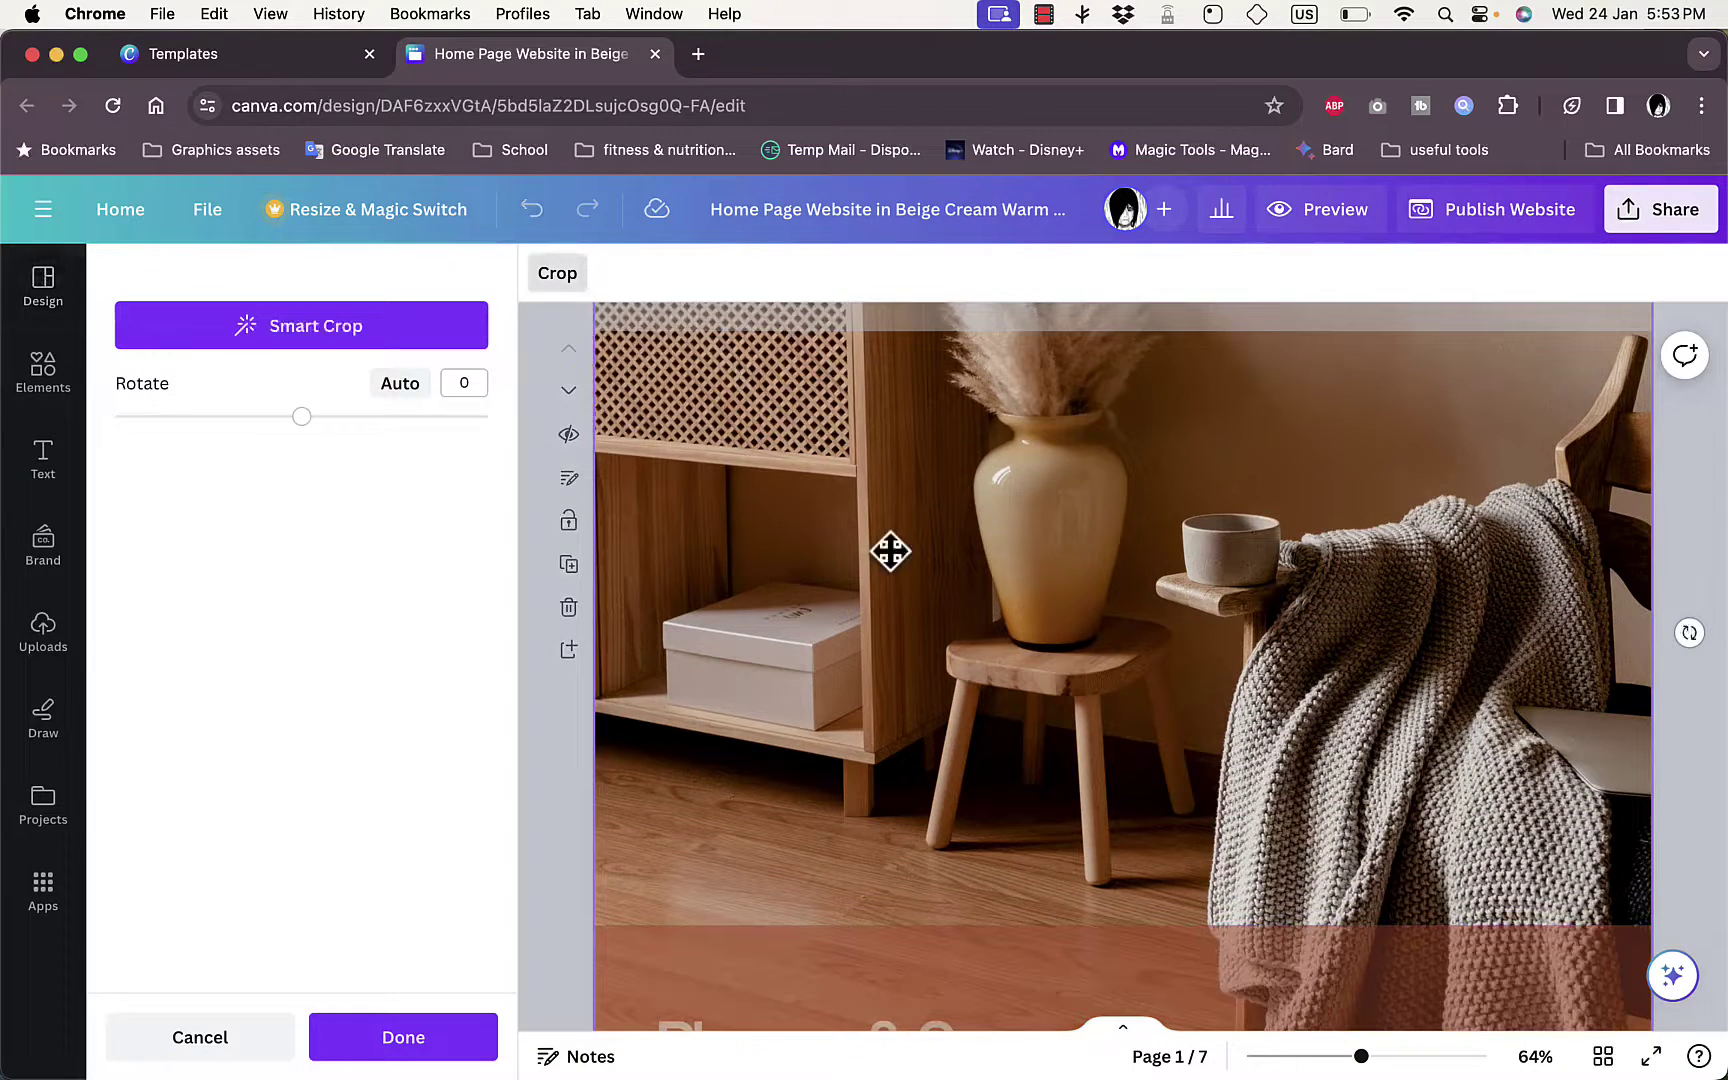
pyautogui.moveTo(302, 418); pyautogui.dragTo(320, 451)
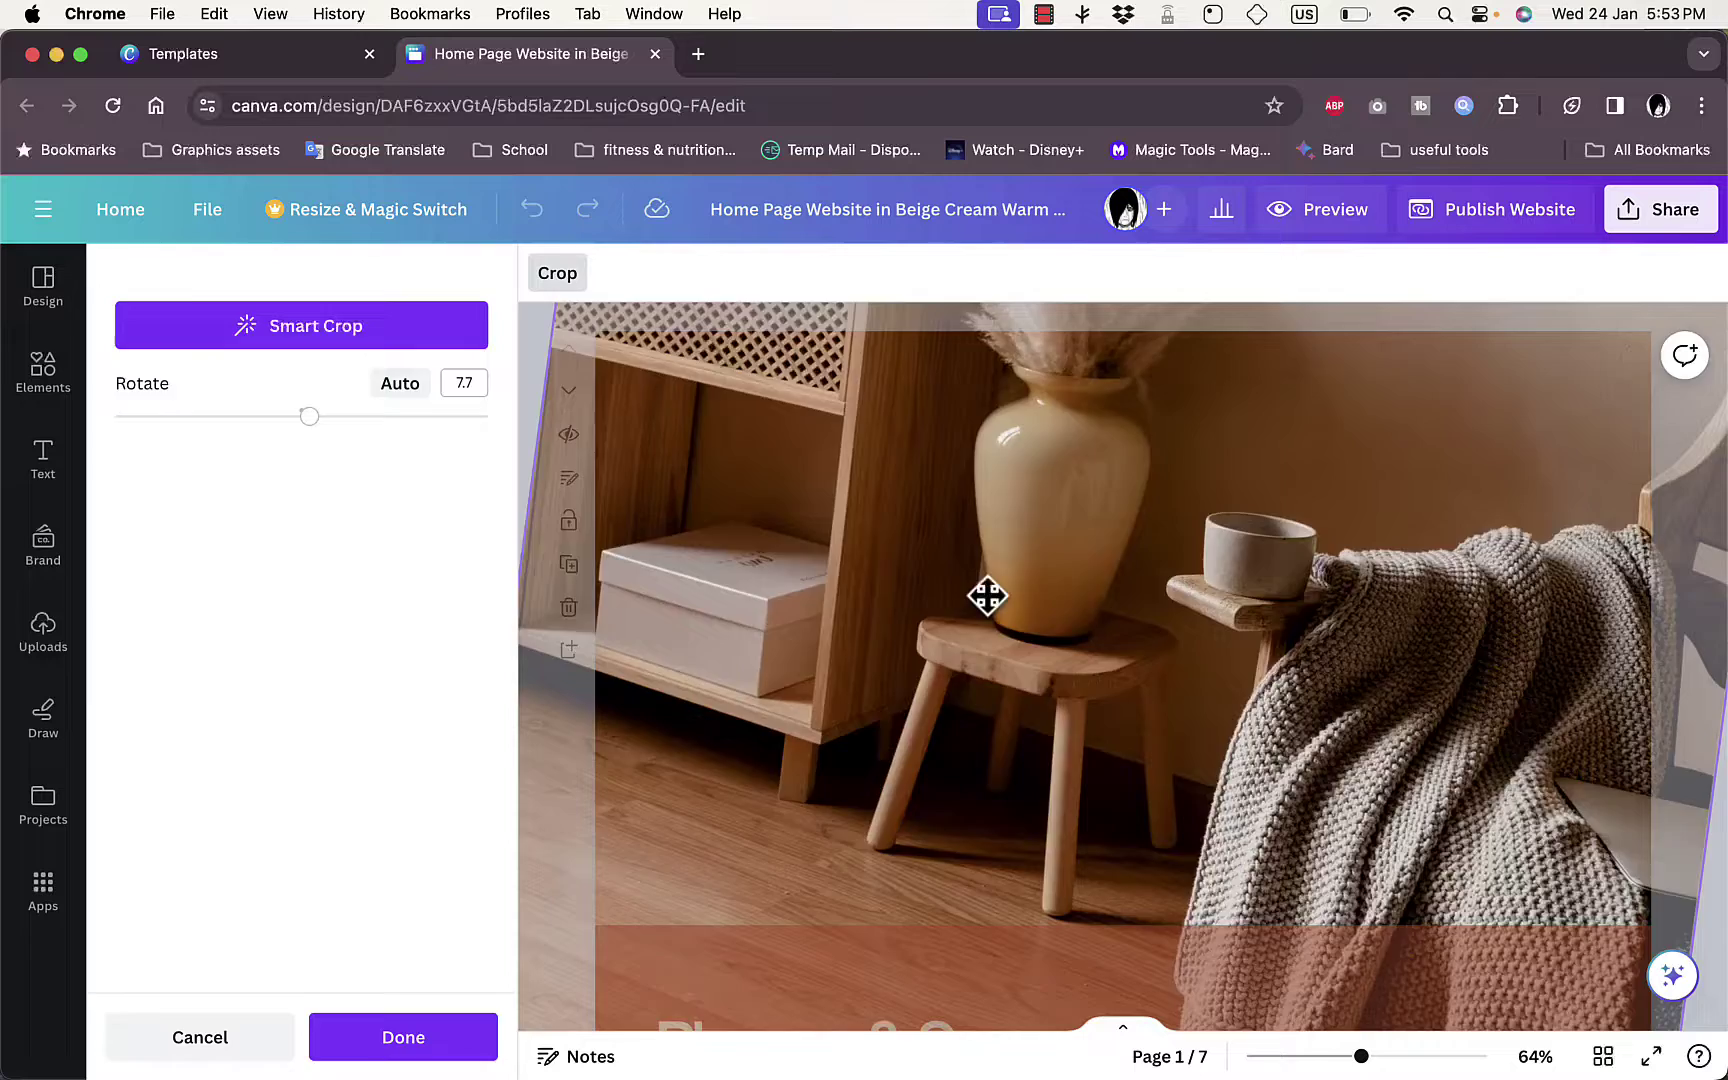
pyautogui.press('Delete')
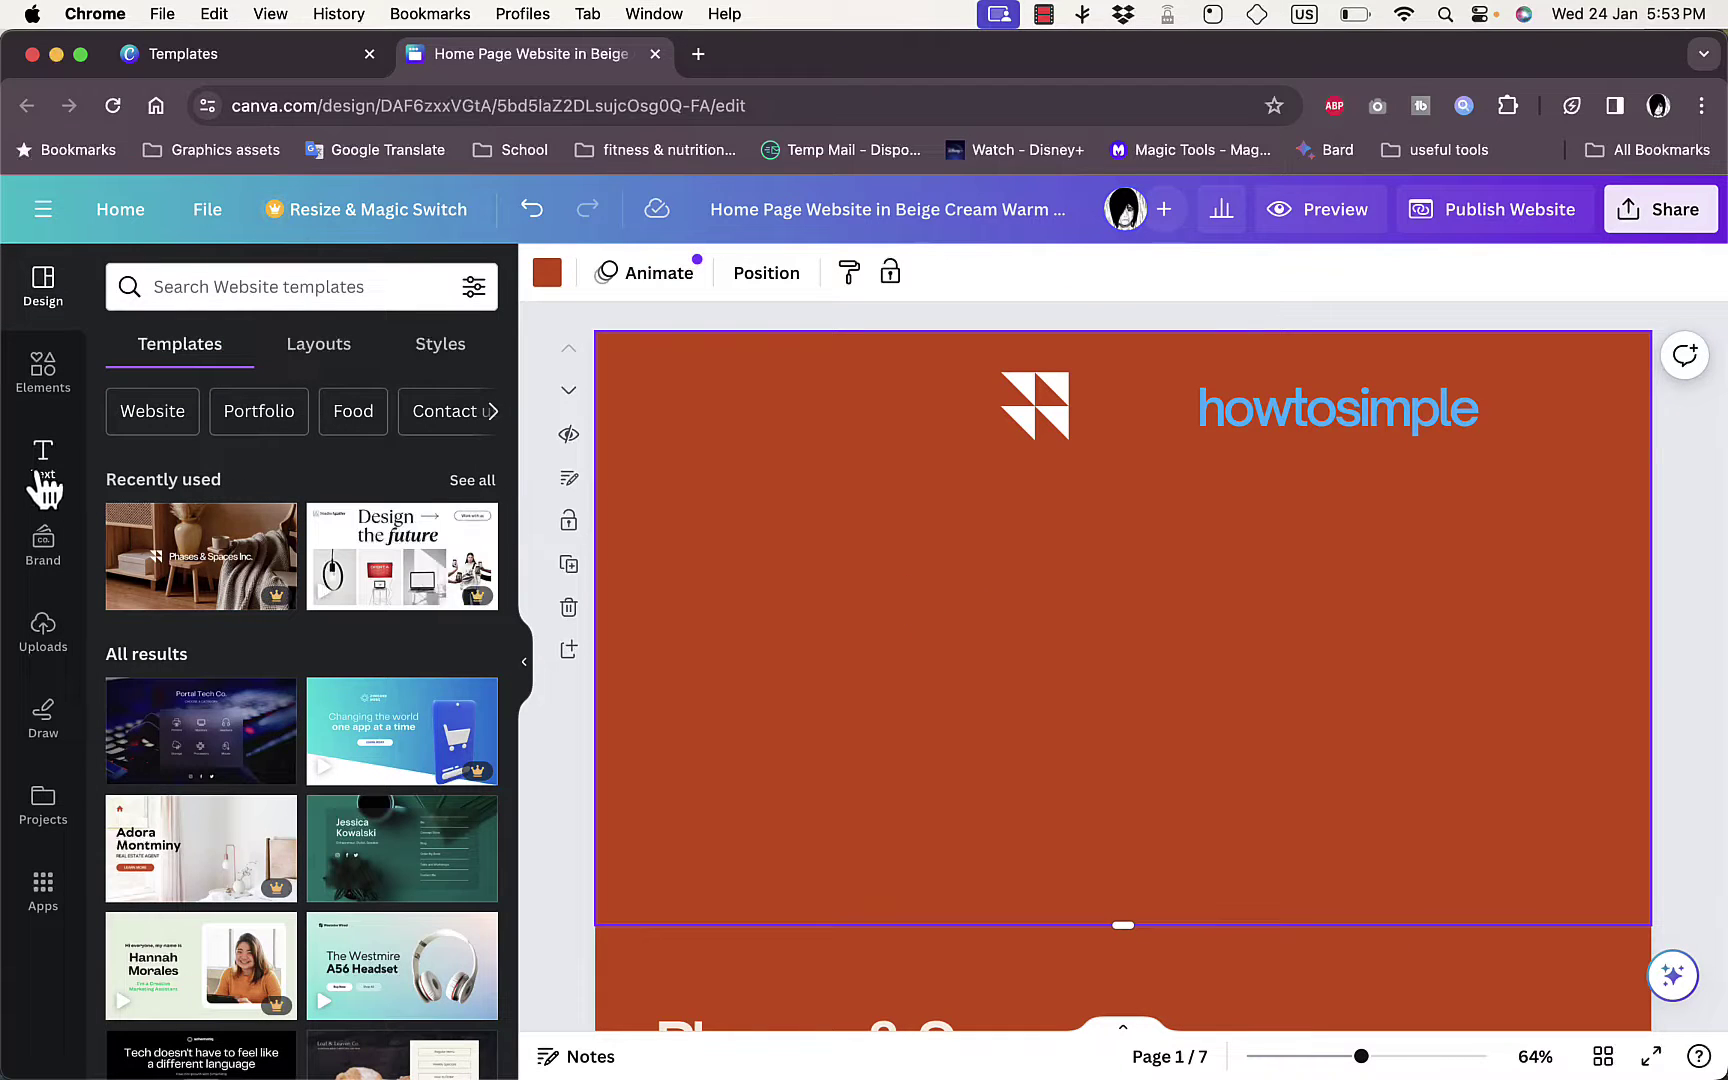
# - Search Elements for 'background' and add the blue ink photo to page 1
pyautogui.click(43, 372)
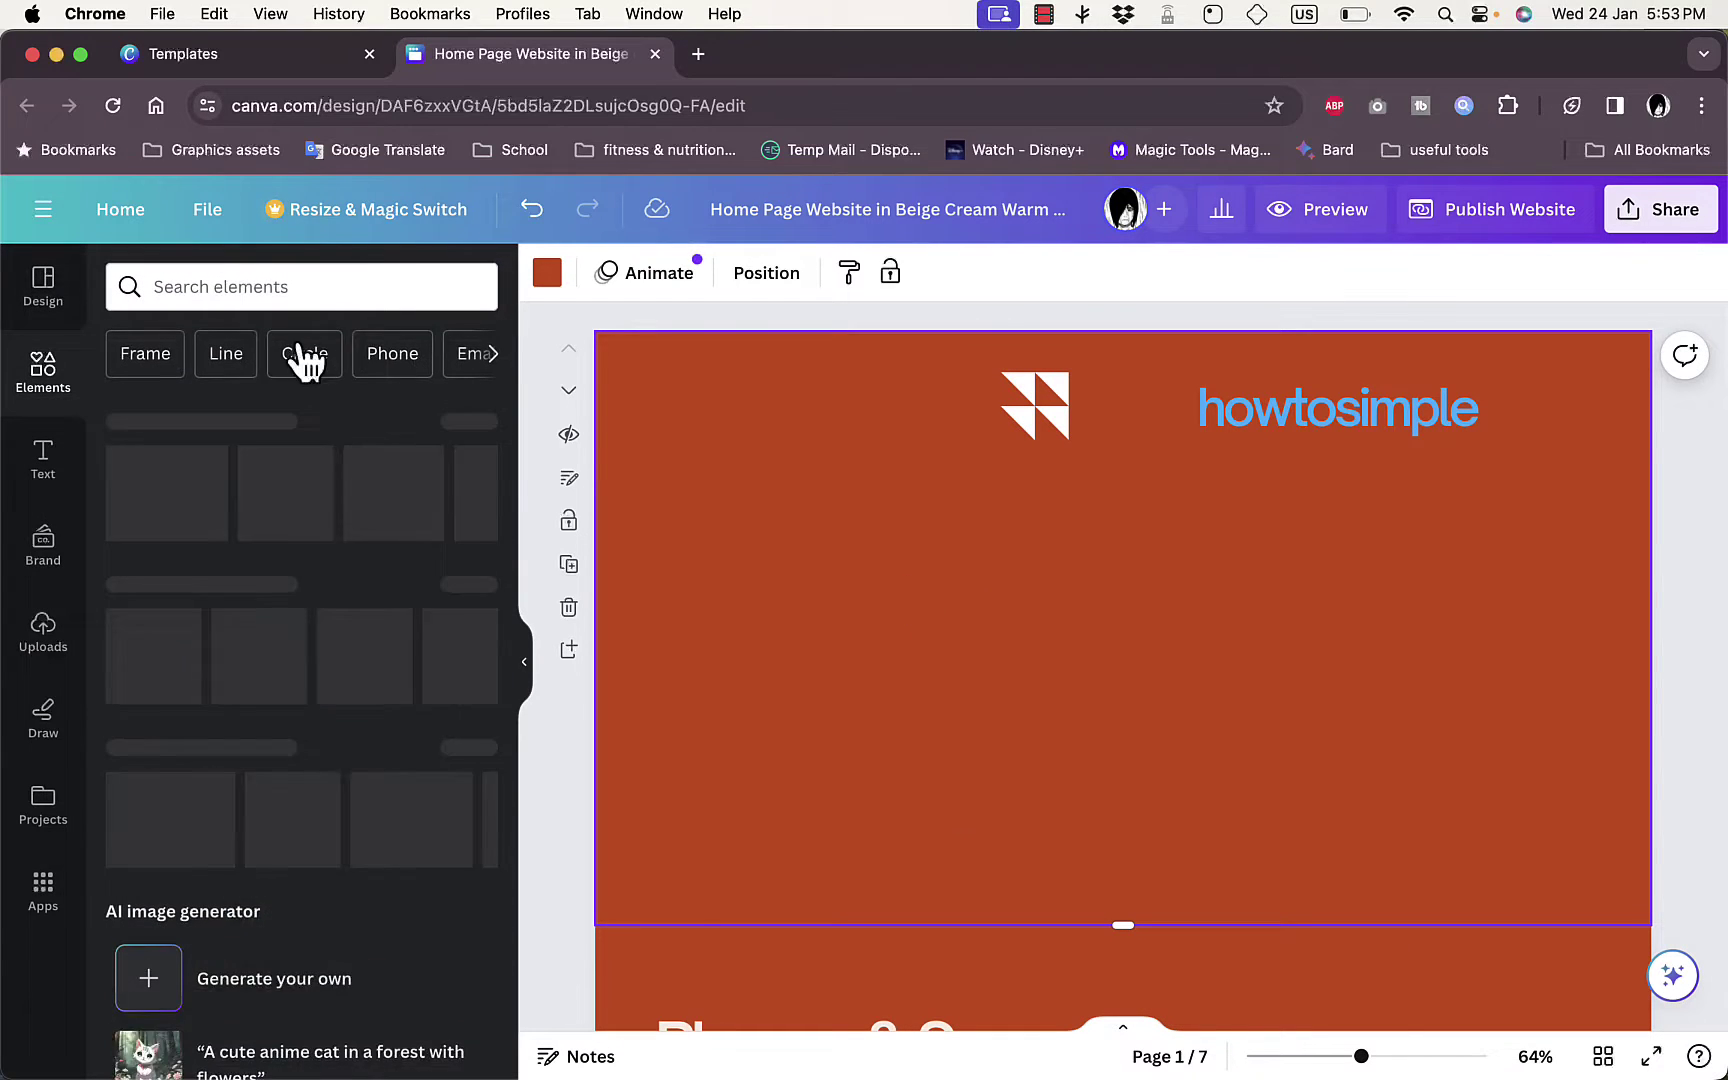
pyautogui.click(326, 289)
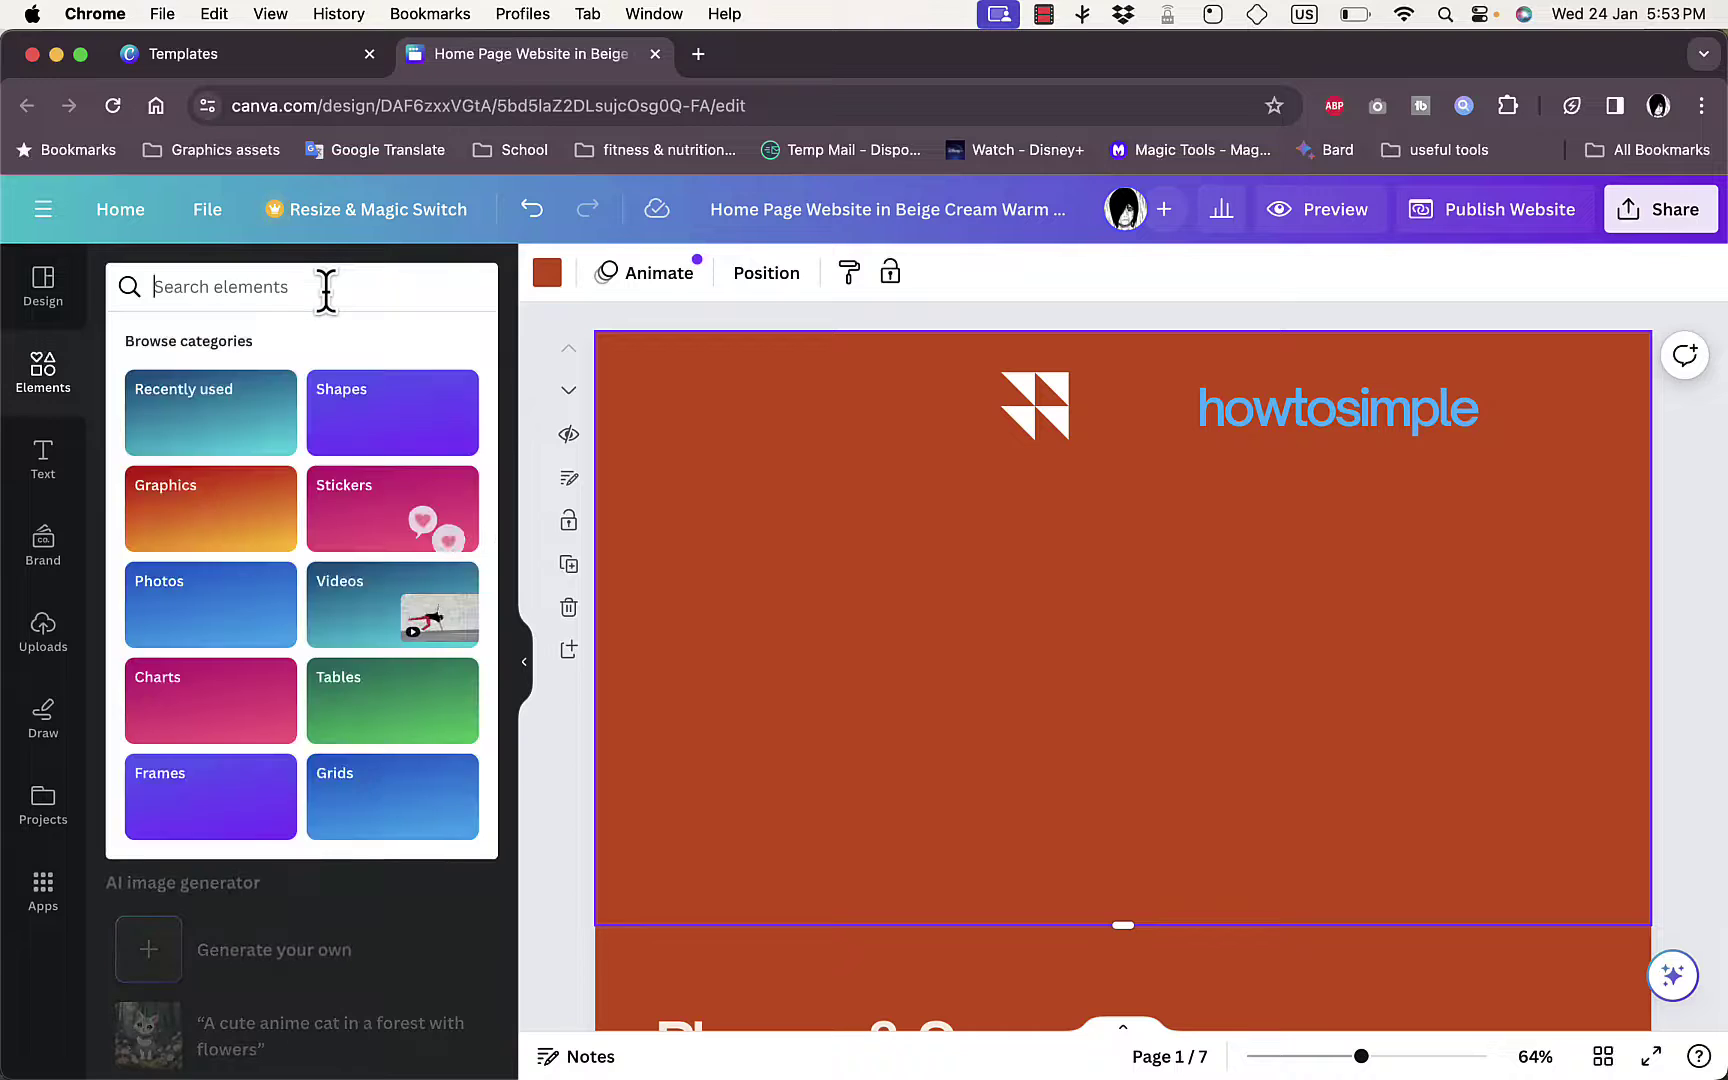
pyautogui.write('backgr')
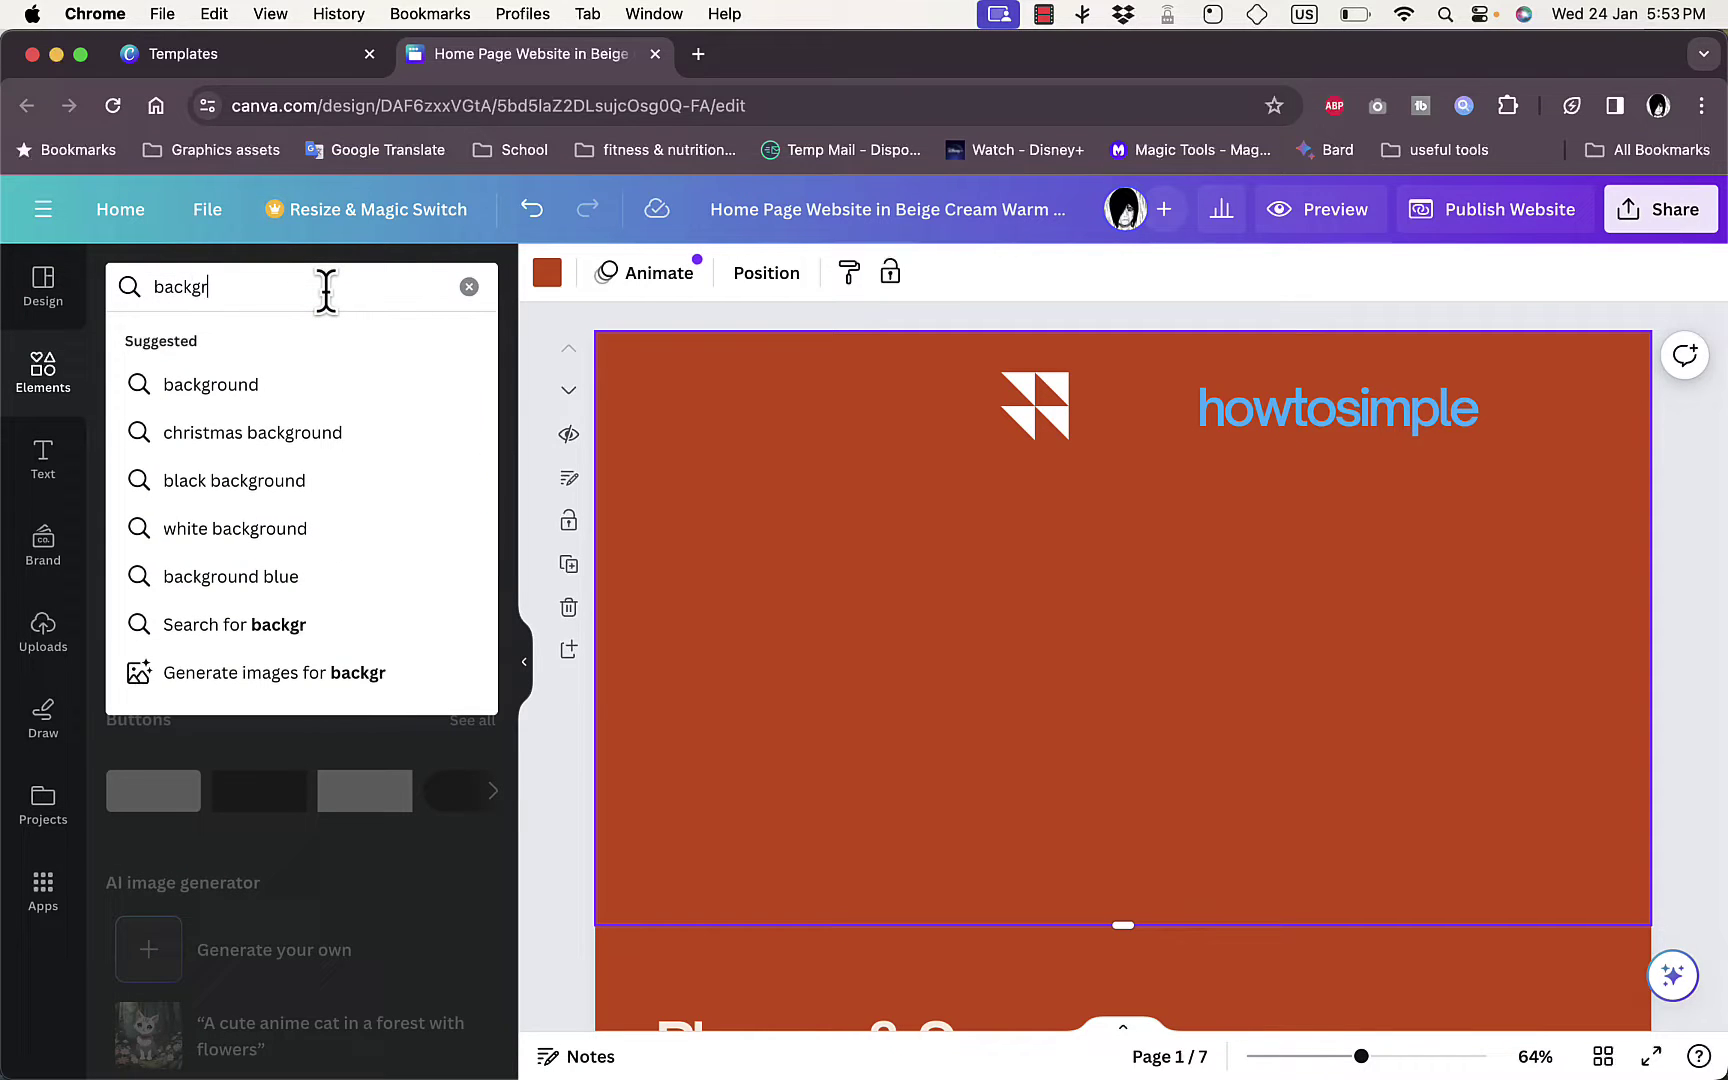
pyautogui.write('ound')
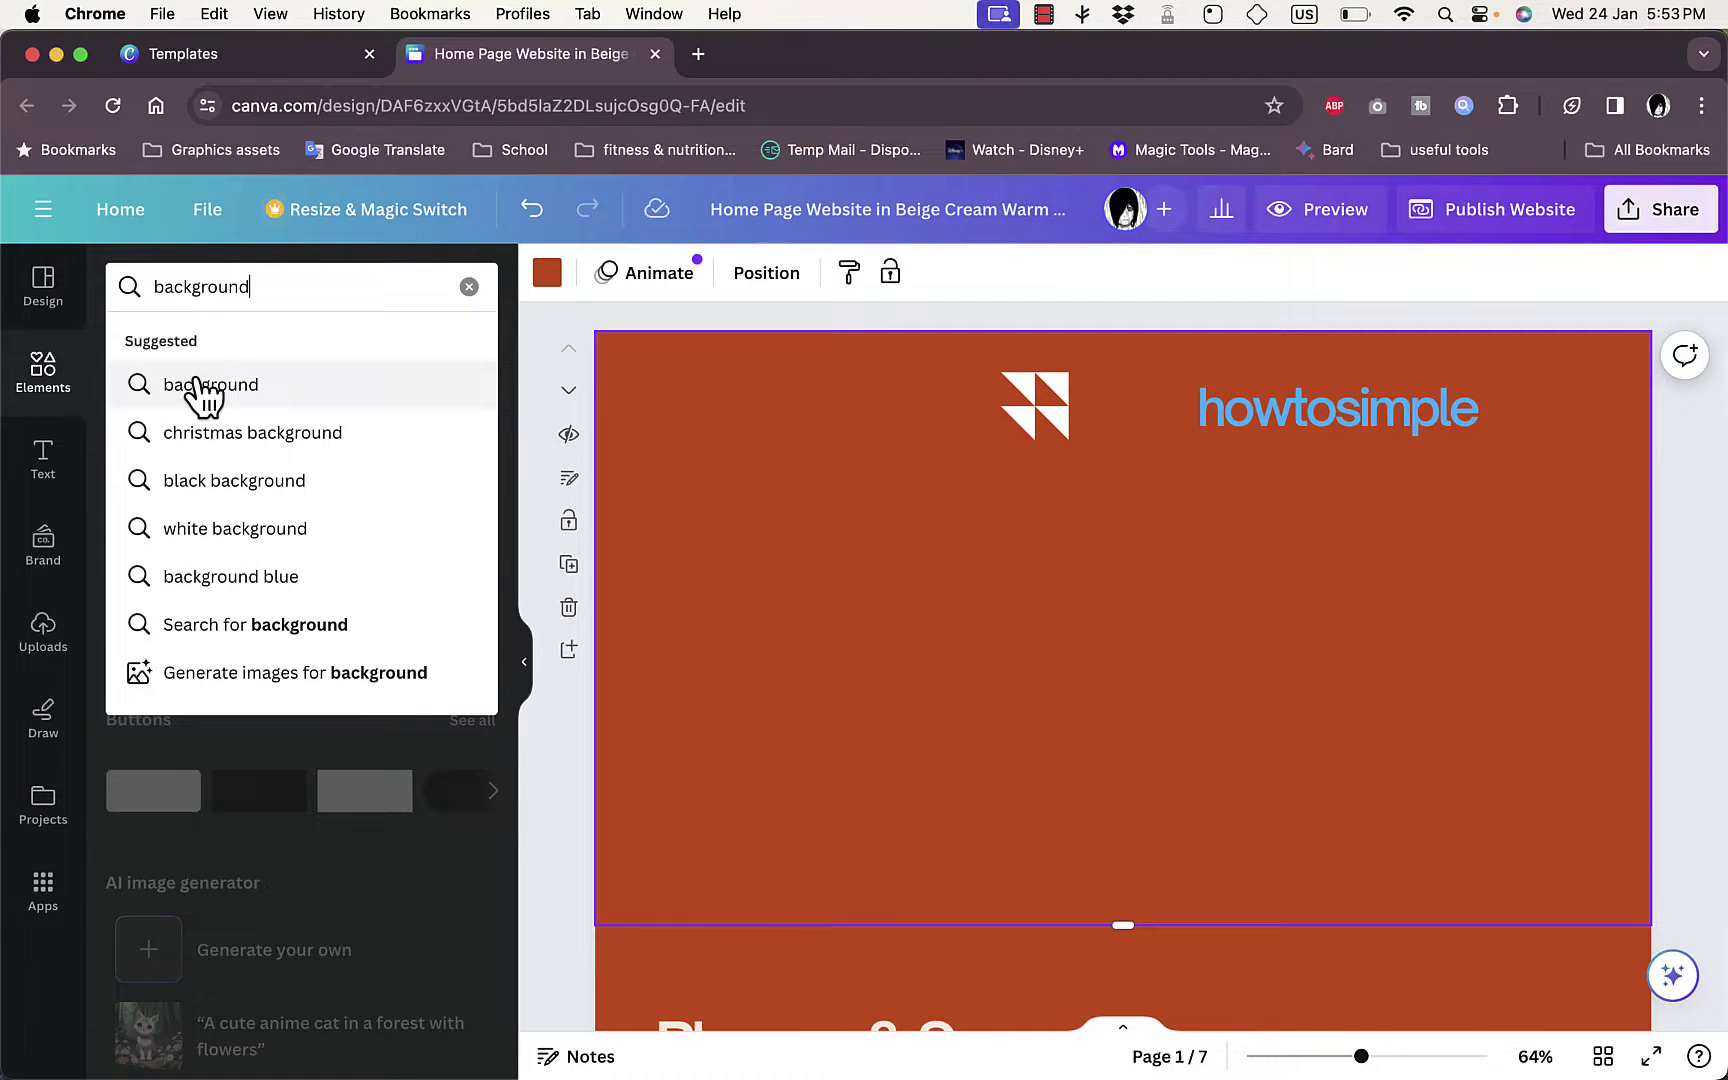
pyautogui.click(196, 382)
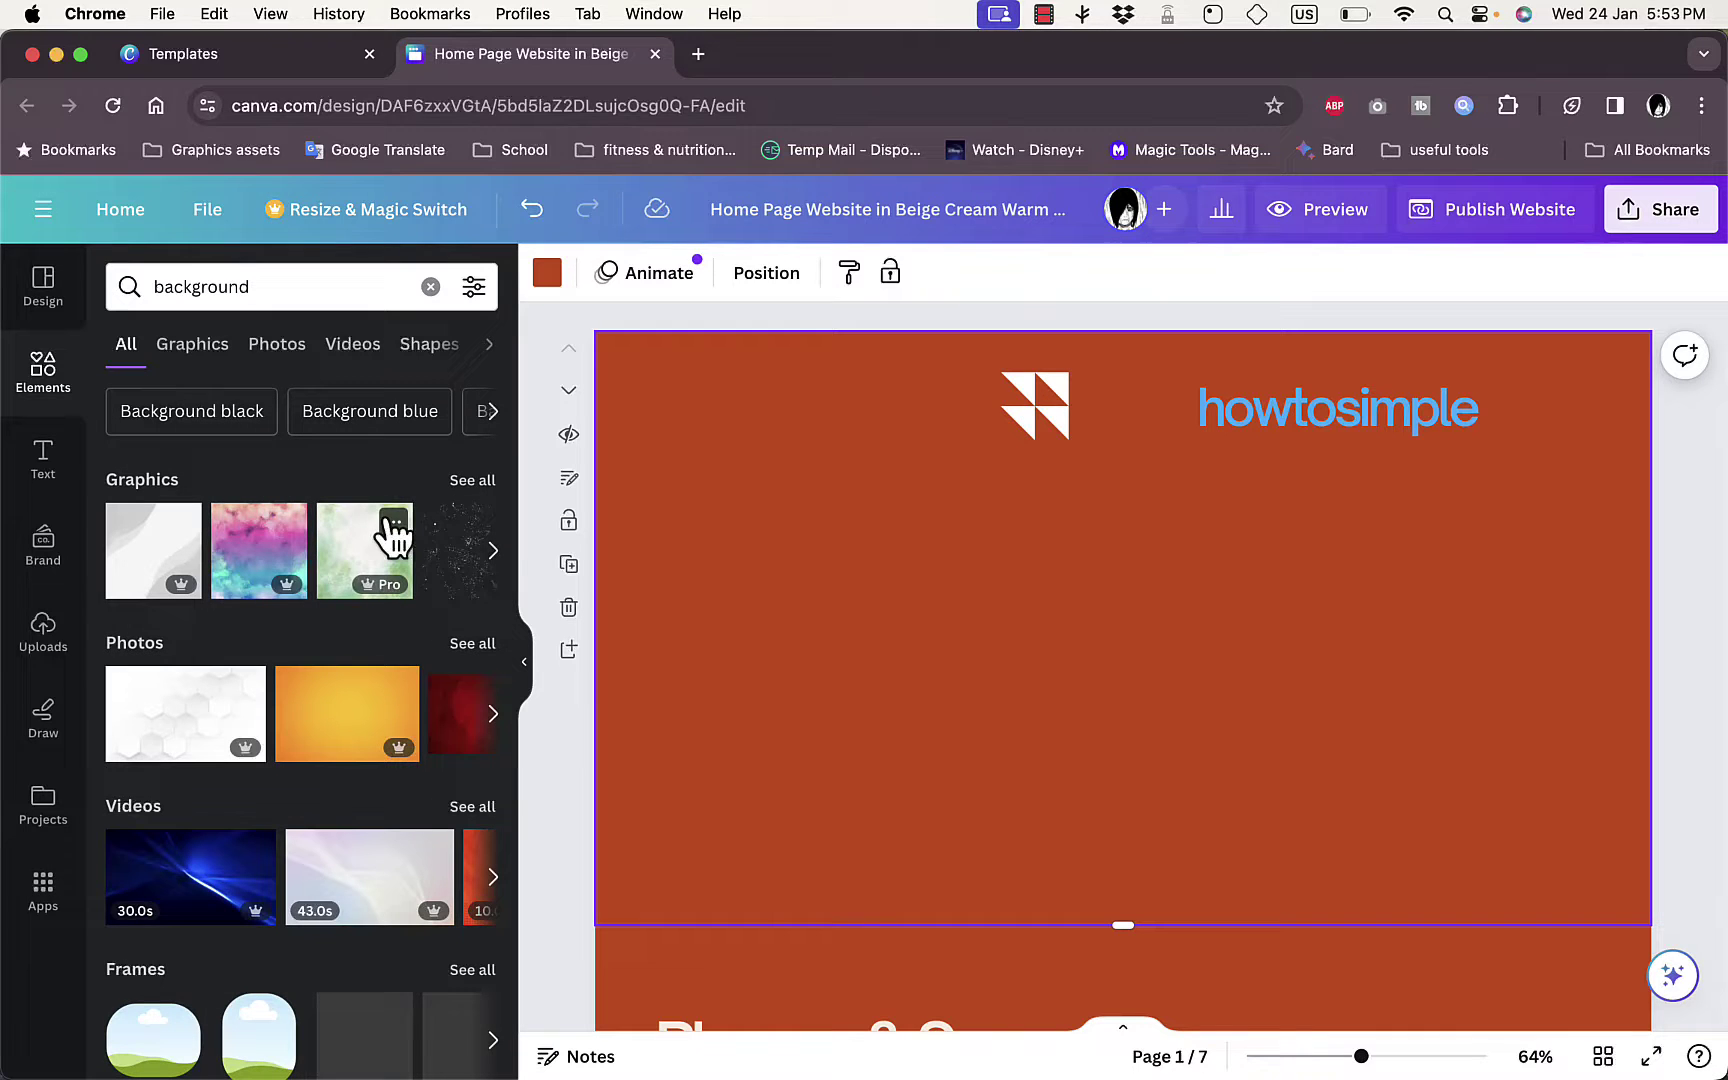
pyautogui.click(483, 649)
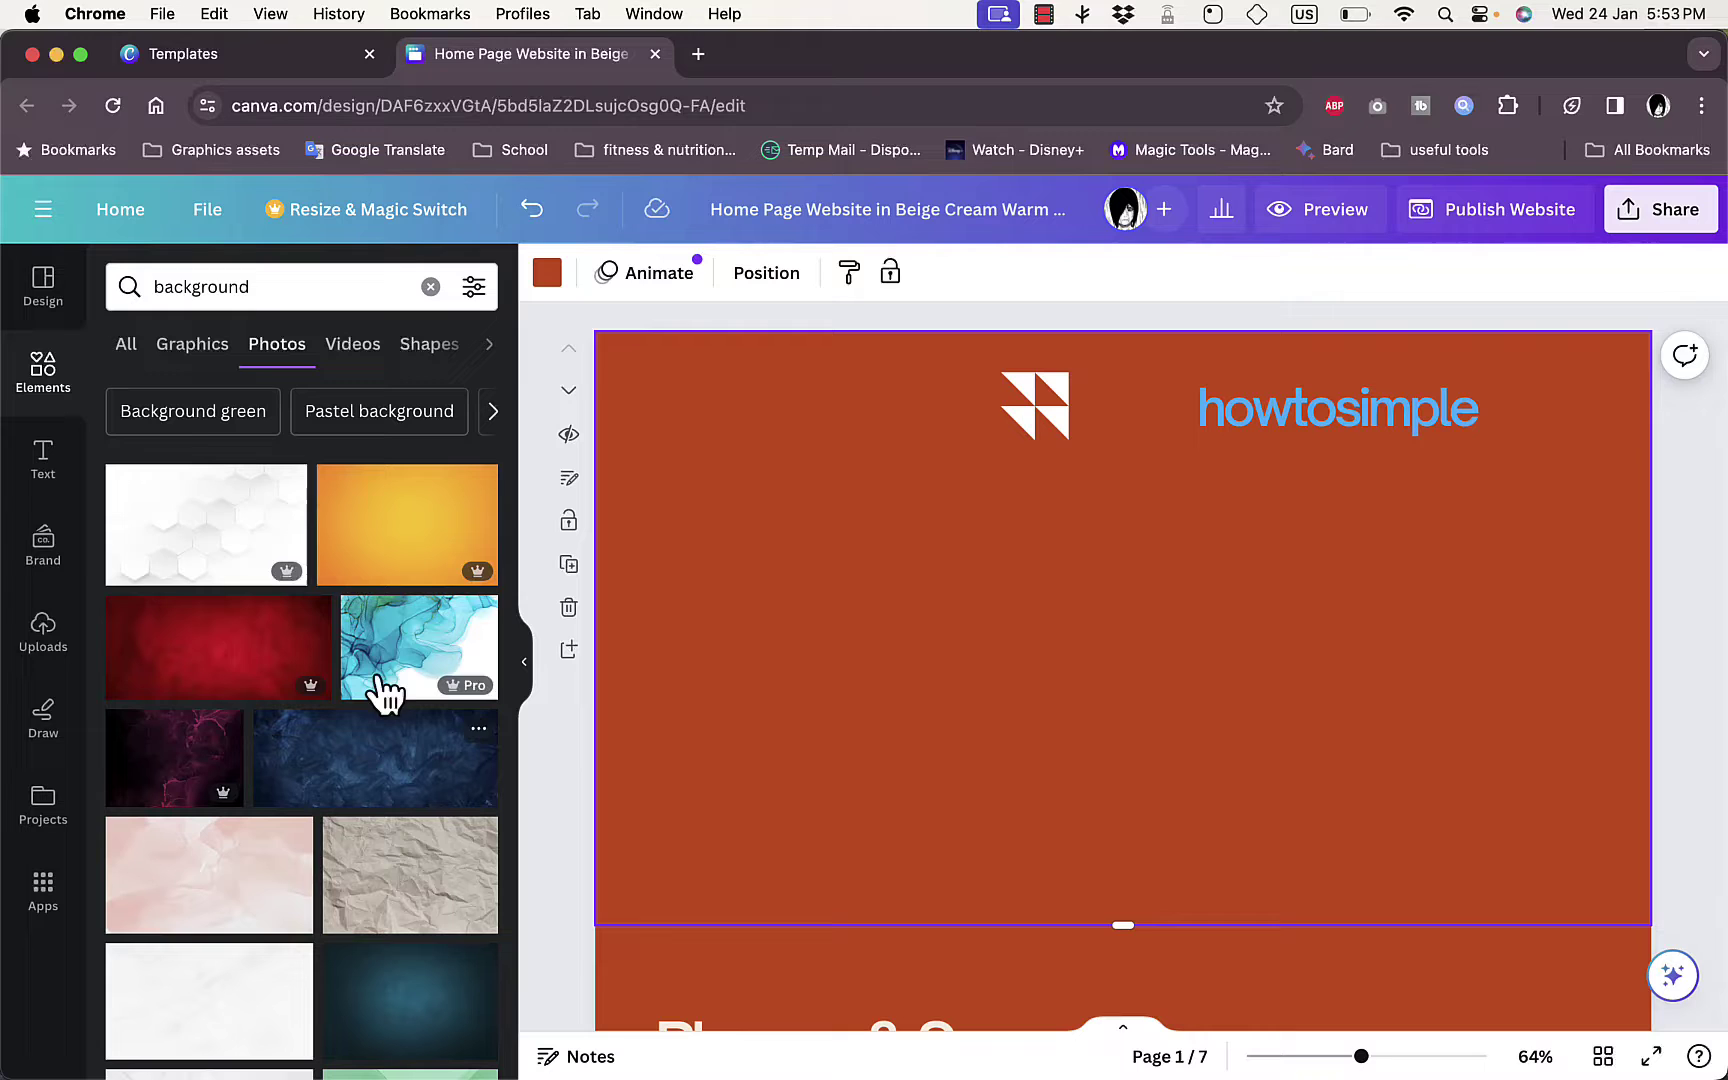
pyautogui.moveTo(408, 666)
pyautogui.mouseDown()
pyautogui.moveTo(738, 634)
pyautogui.moveTo(791, 530)
pyautogui.moveTo(770, 463)
pyautogui.mouseUp()
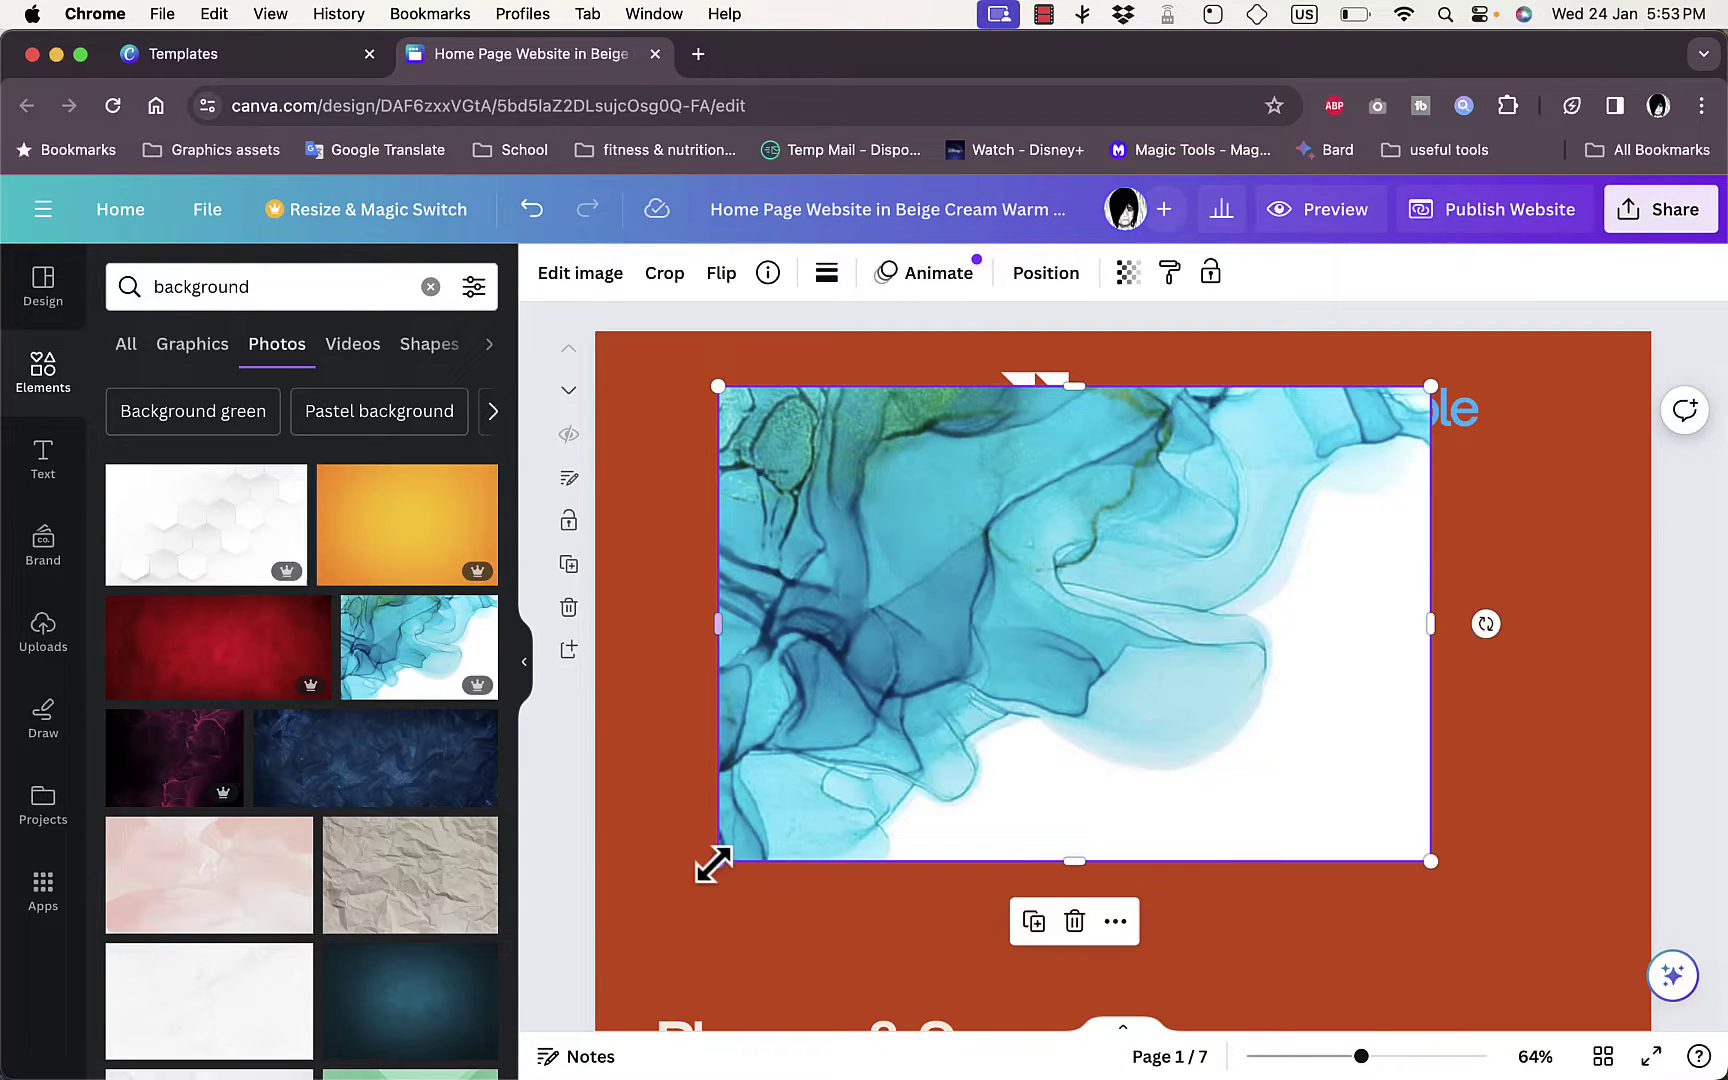
# - Resize and reposition the blue ink photo to cover the whole top section
pyautogui.moveTo(712, 866)
pyautogui.mouseDown()
pyautogui.moveTo(578, 937)
pyautogui.moveTo(582, 951)
pyautogui.mouseUp()
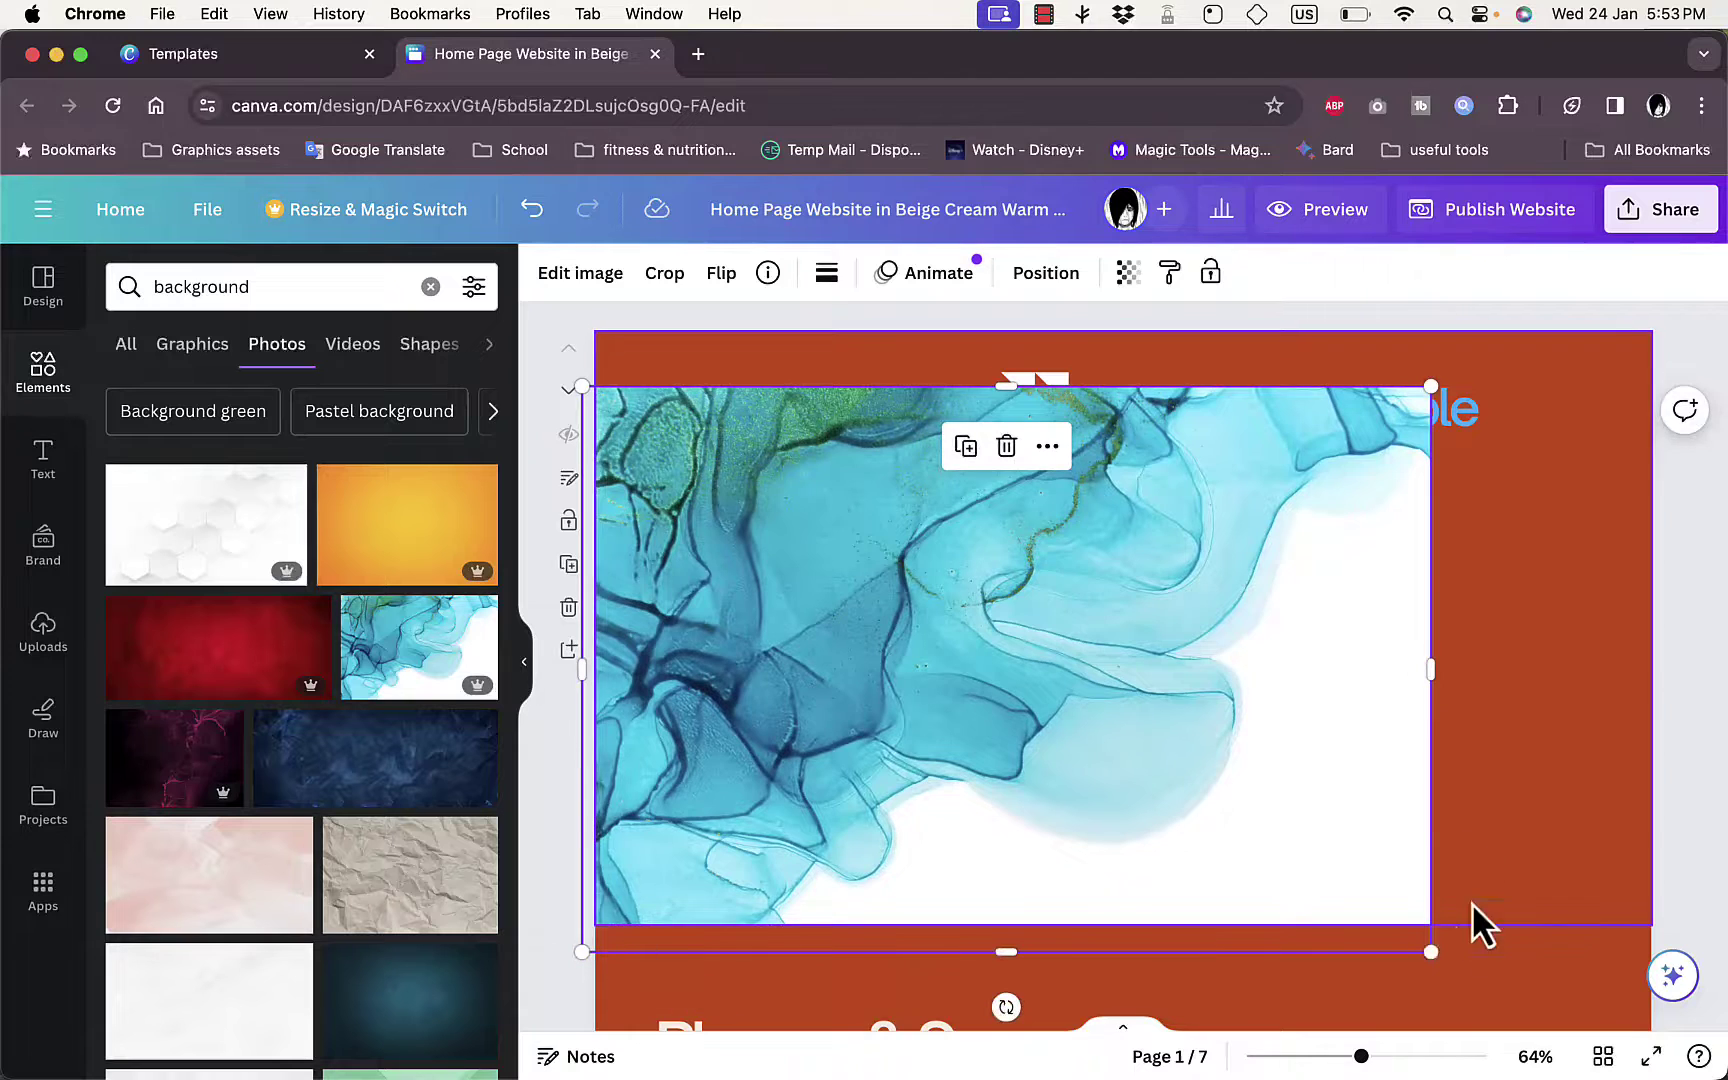
pyautogui.moveTo(1431, 951); pyautogui.dragTo(1688, 981)
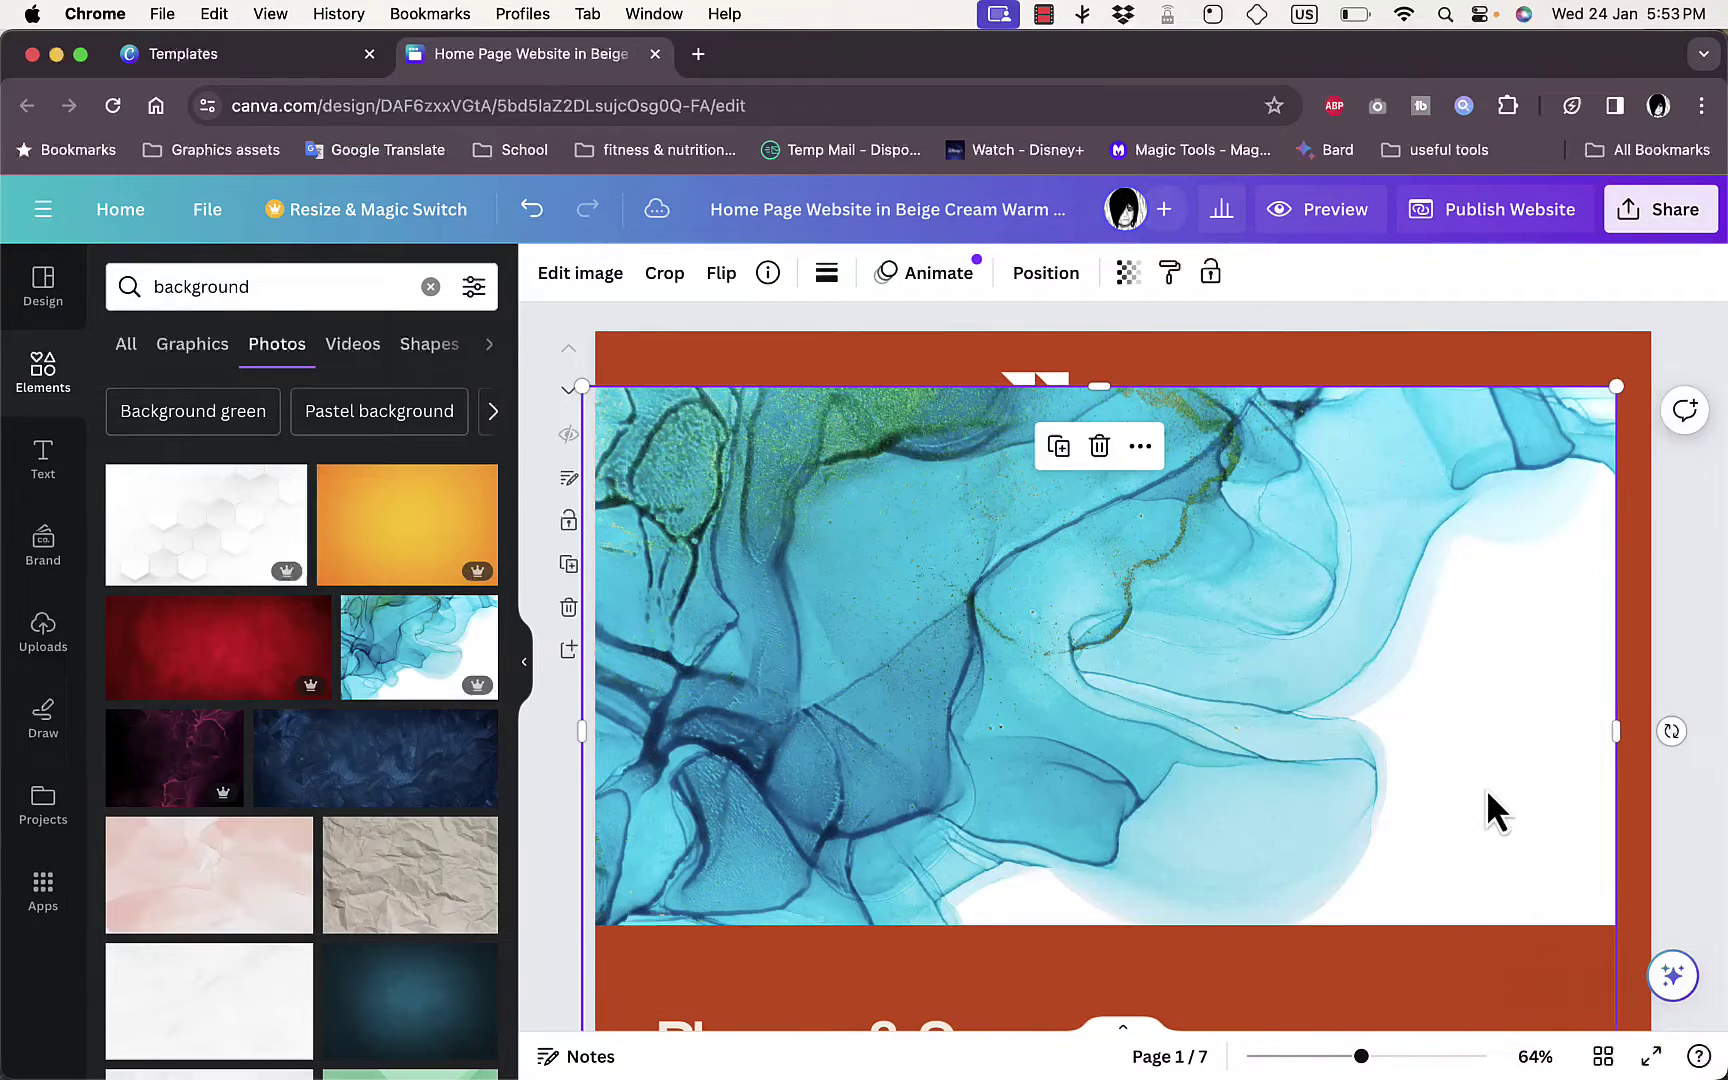
pyautogui.moveTo(1486, 790); pyautogui.dragTo(1537, 707)
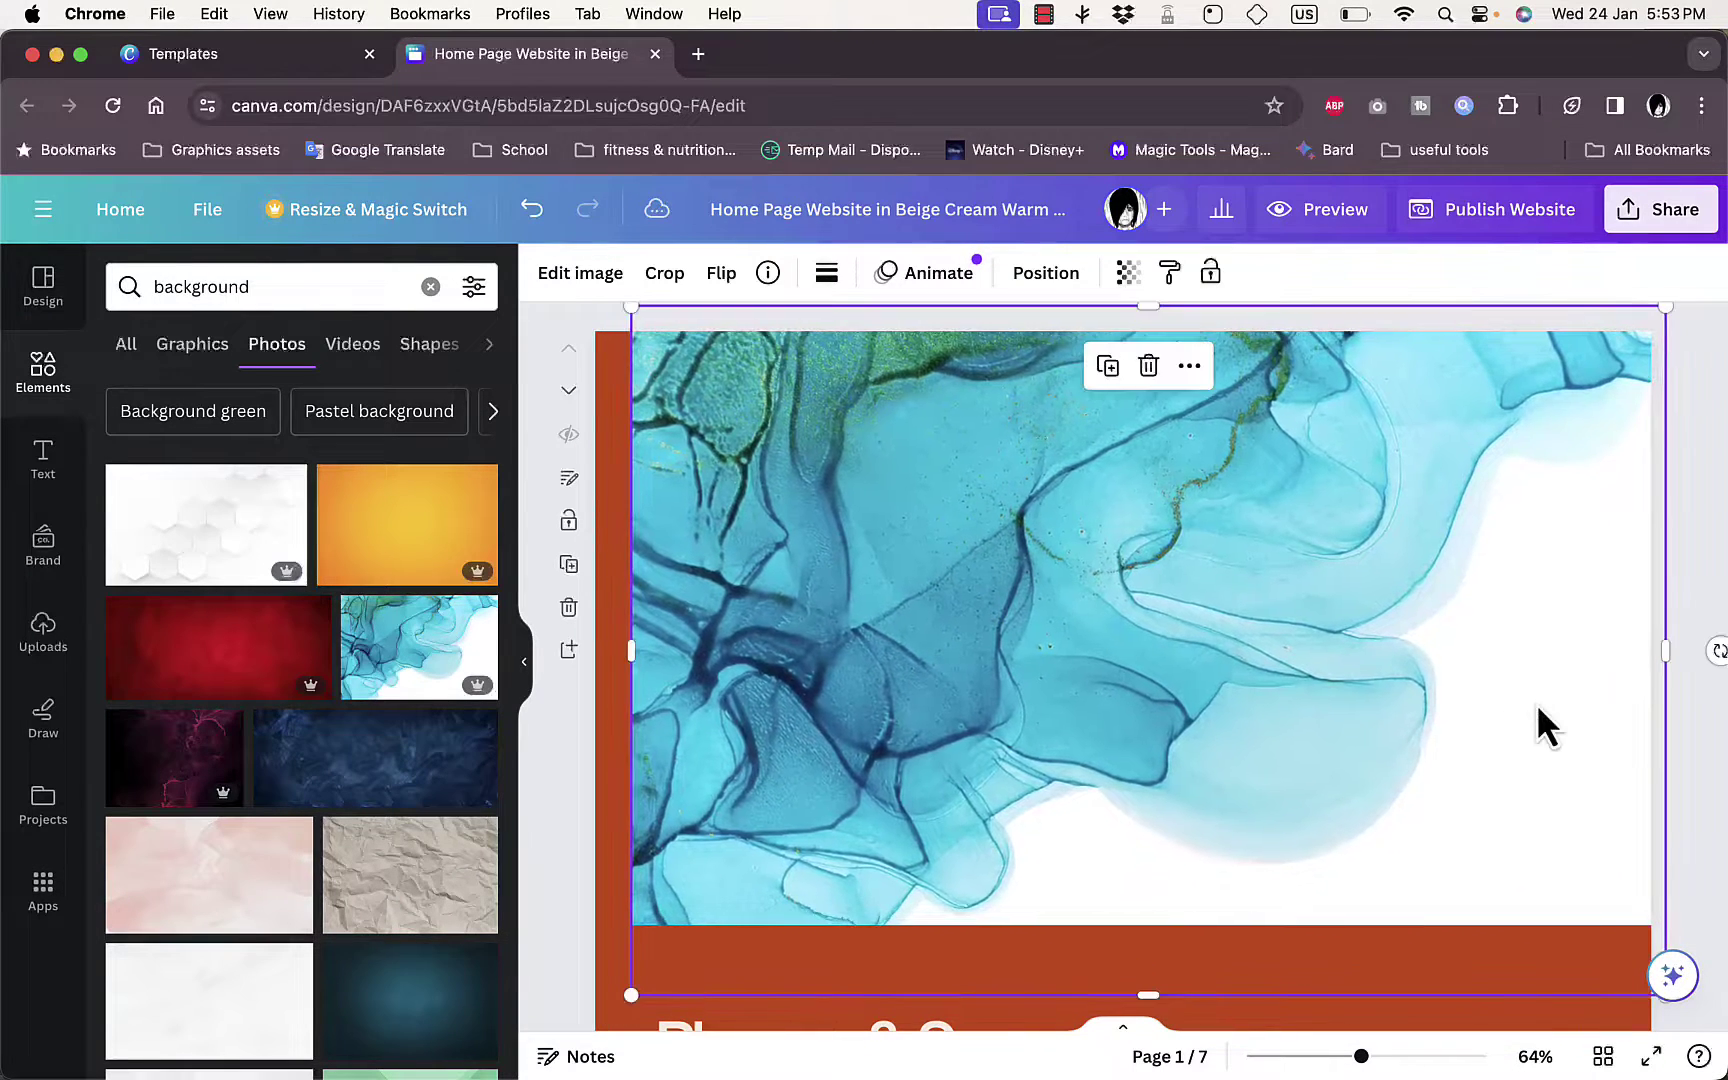
pyautogui.moveTo(631, 995); pyautogui.dragTo(585, 1024)
# - Send the ink photo to the back, behind the logo and howtosimple heading
pyautogui.rightClick(1149, 386)
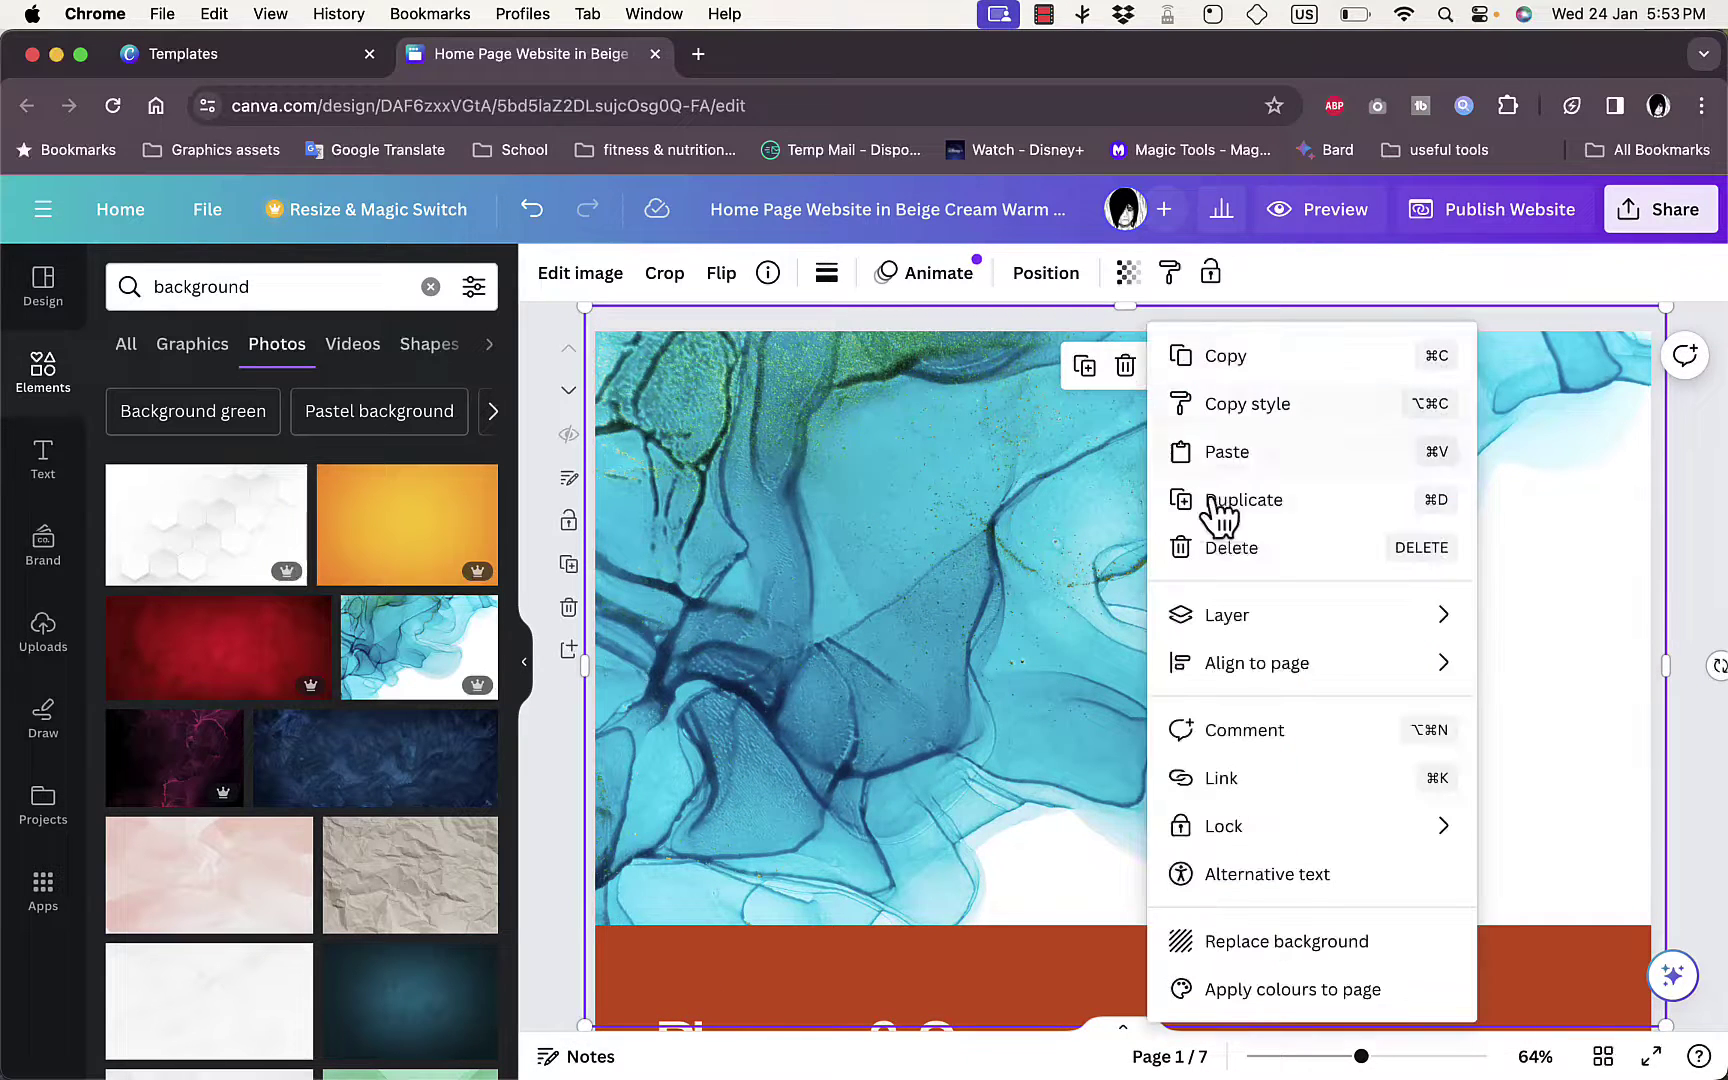
pyautogui.moveTo(1373, 644)
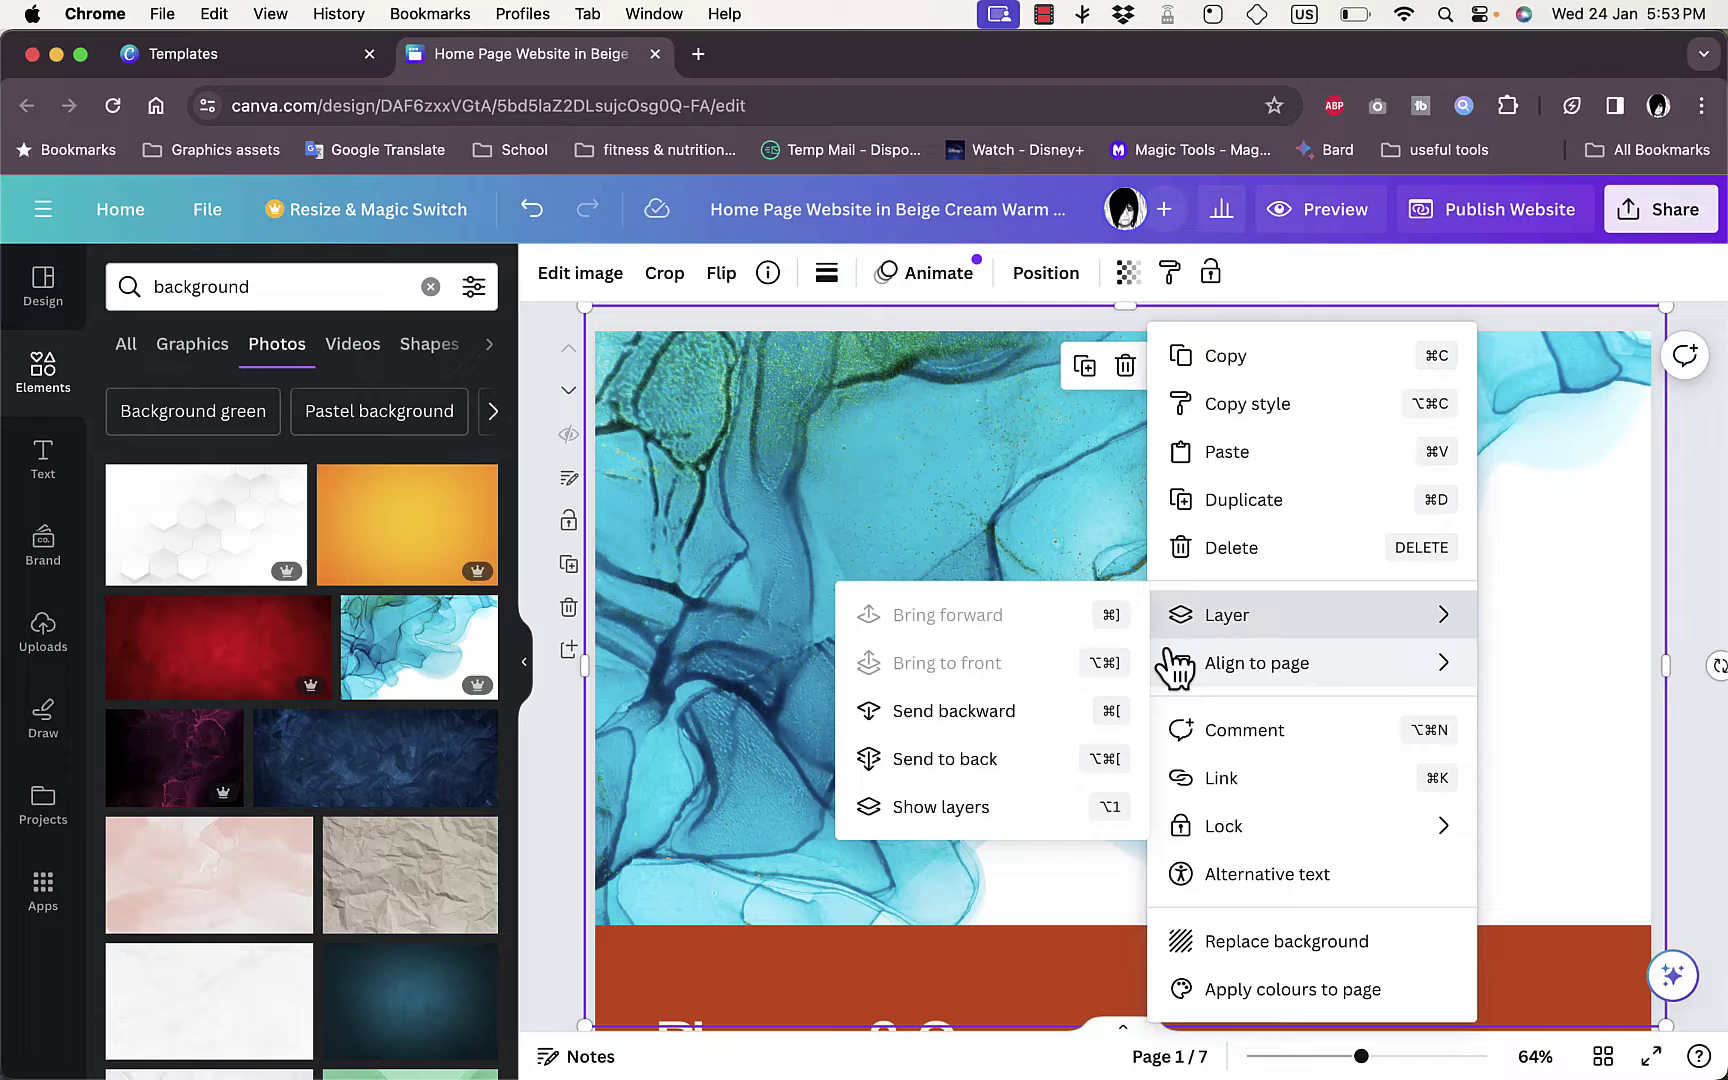
pyautogui.click(997, 759)
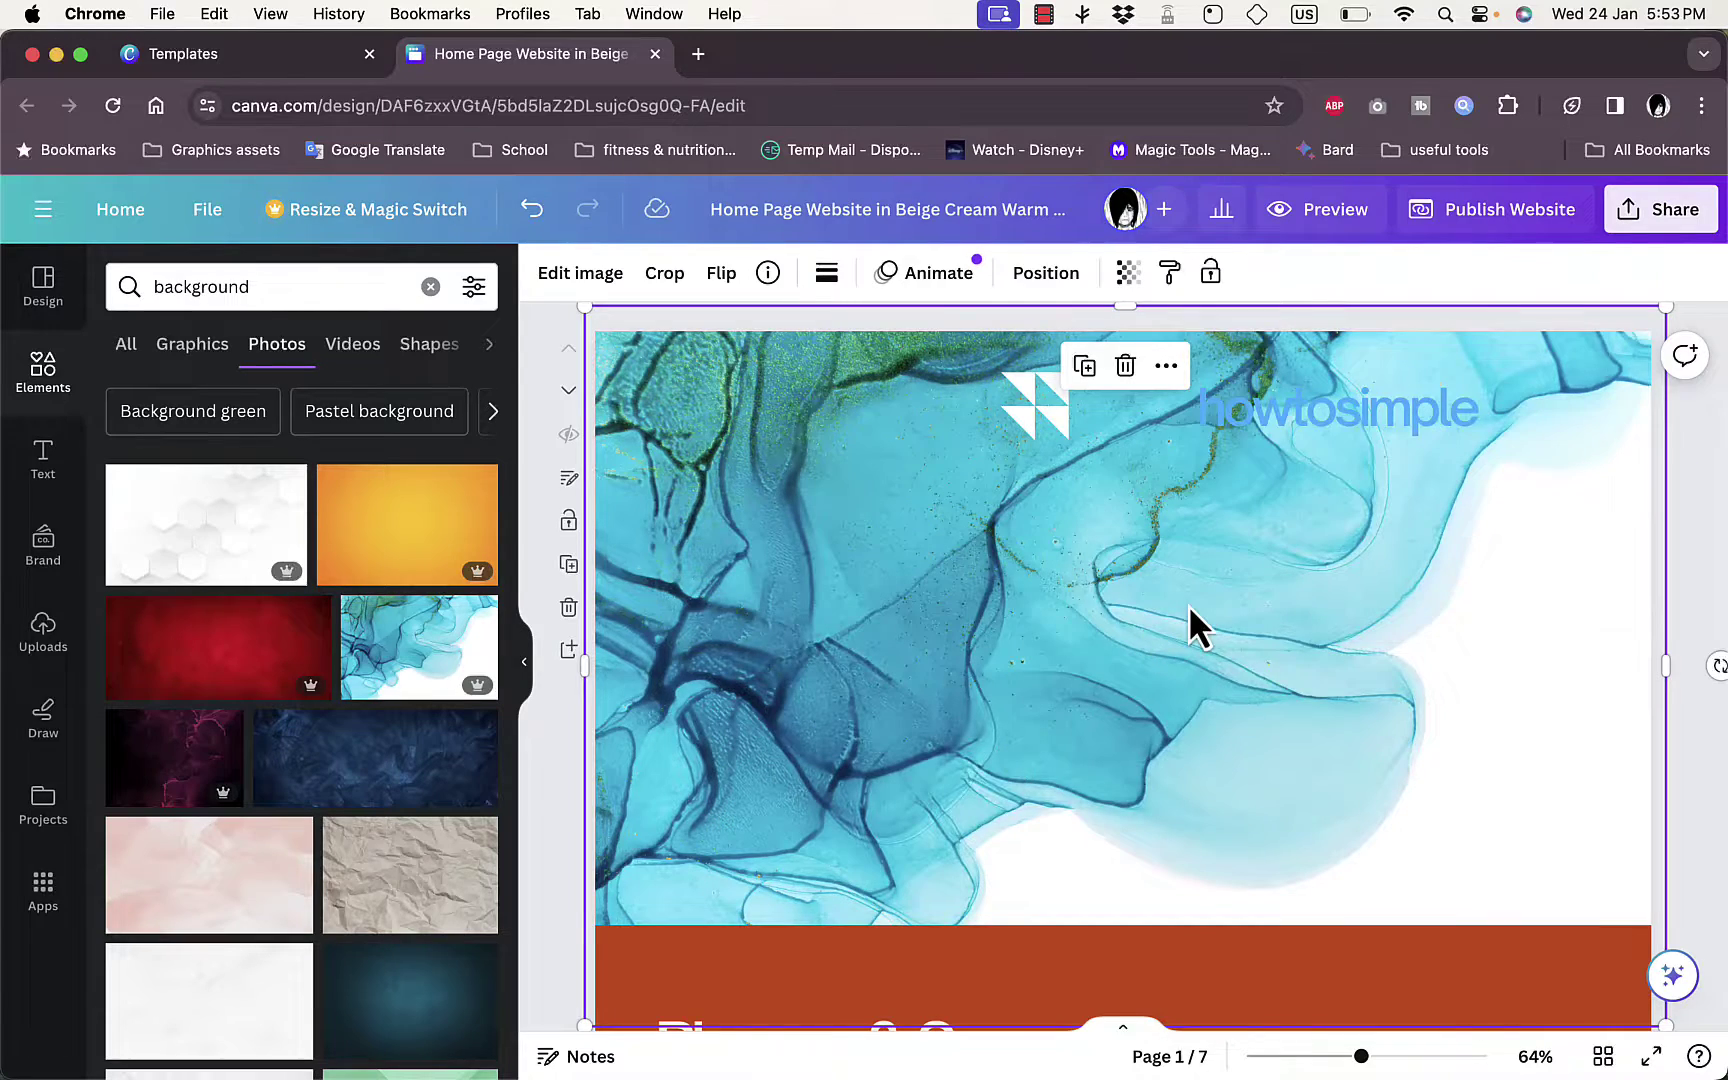
pyautogui.scroll(-10, 1190, 610)
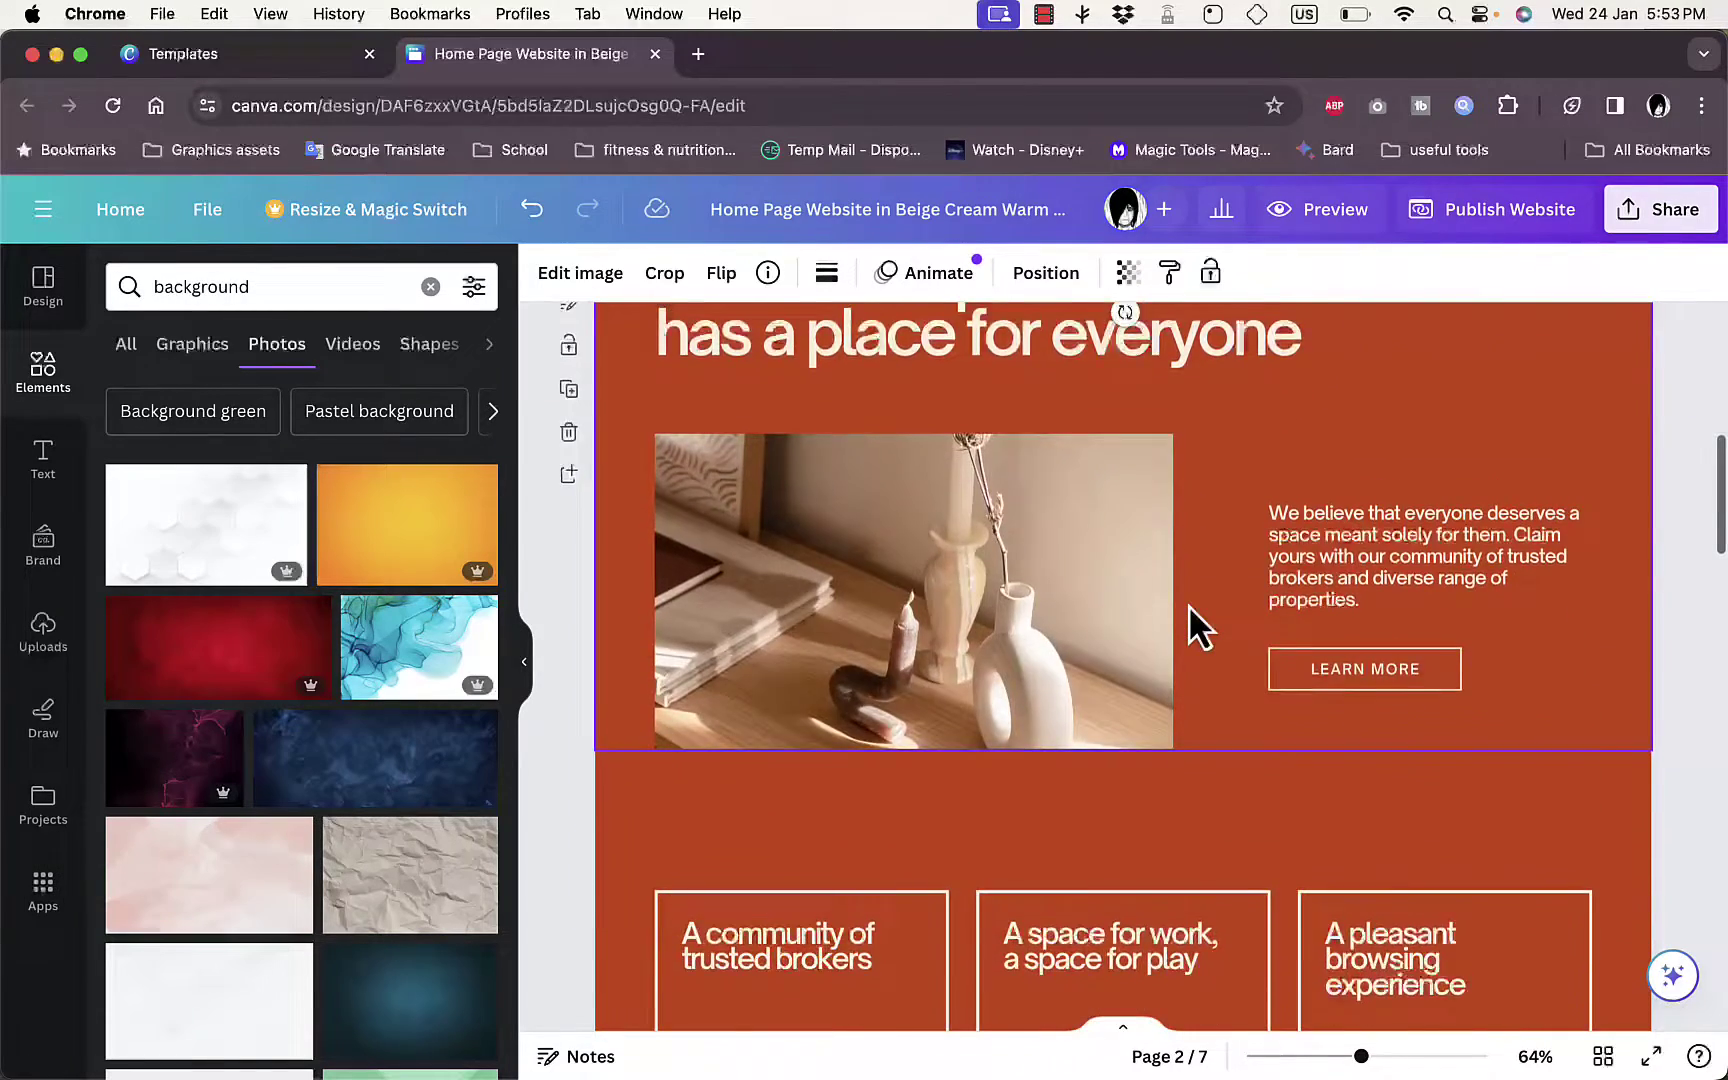
pyautogui.scroll(-15, 1188, 603)
pyautogui.scroll(10, 1188, 603)
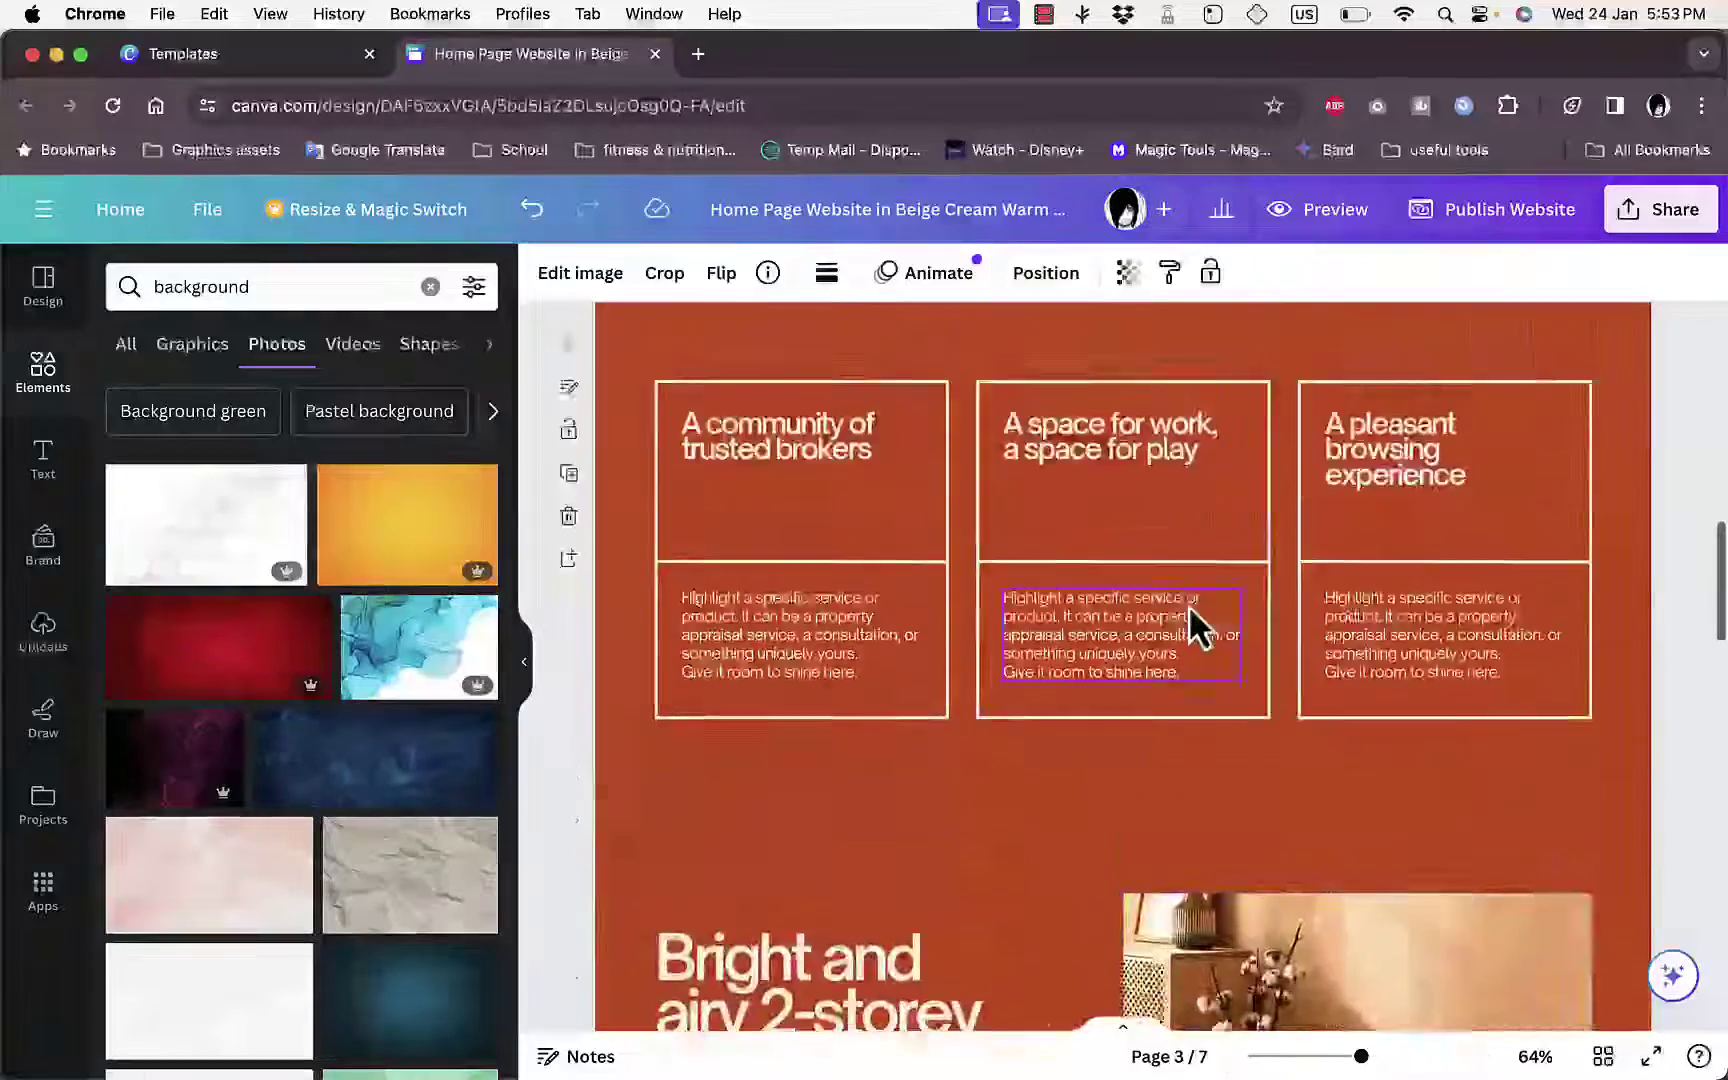
pyautogui.scroll(15, 1188, 603)
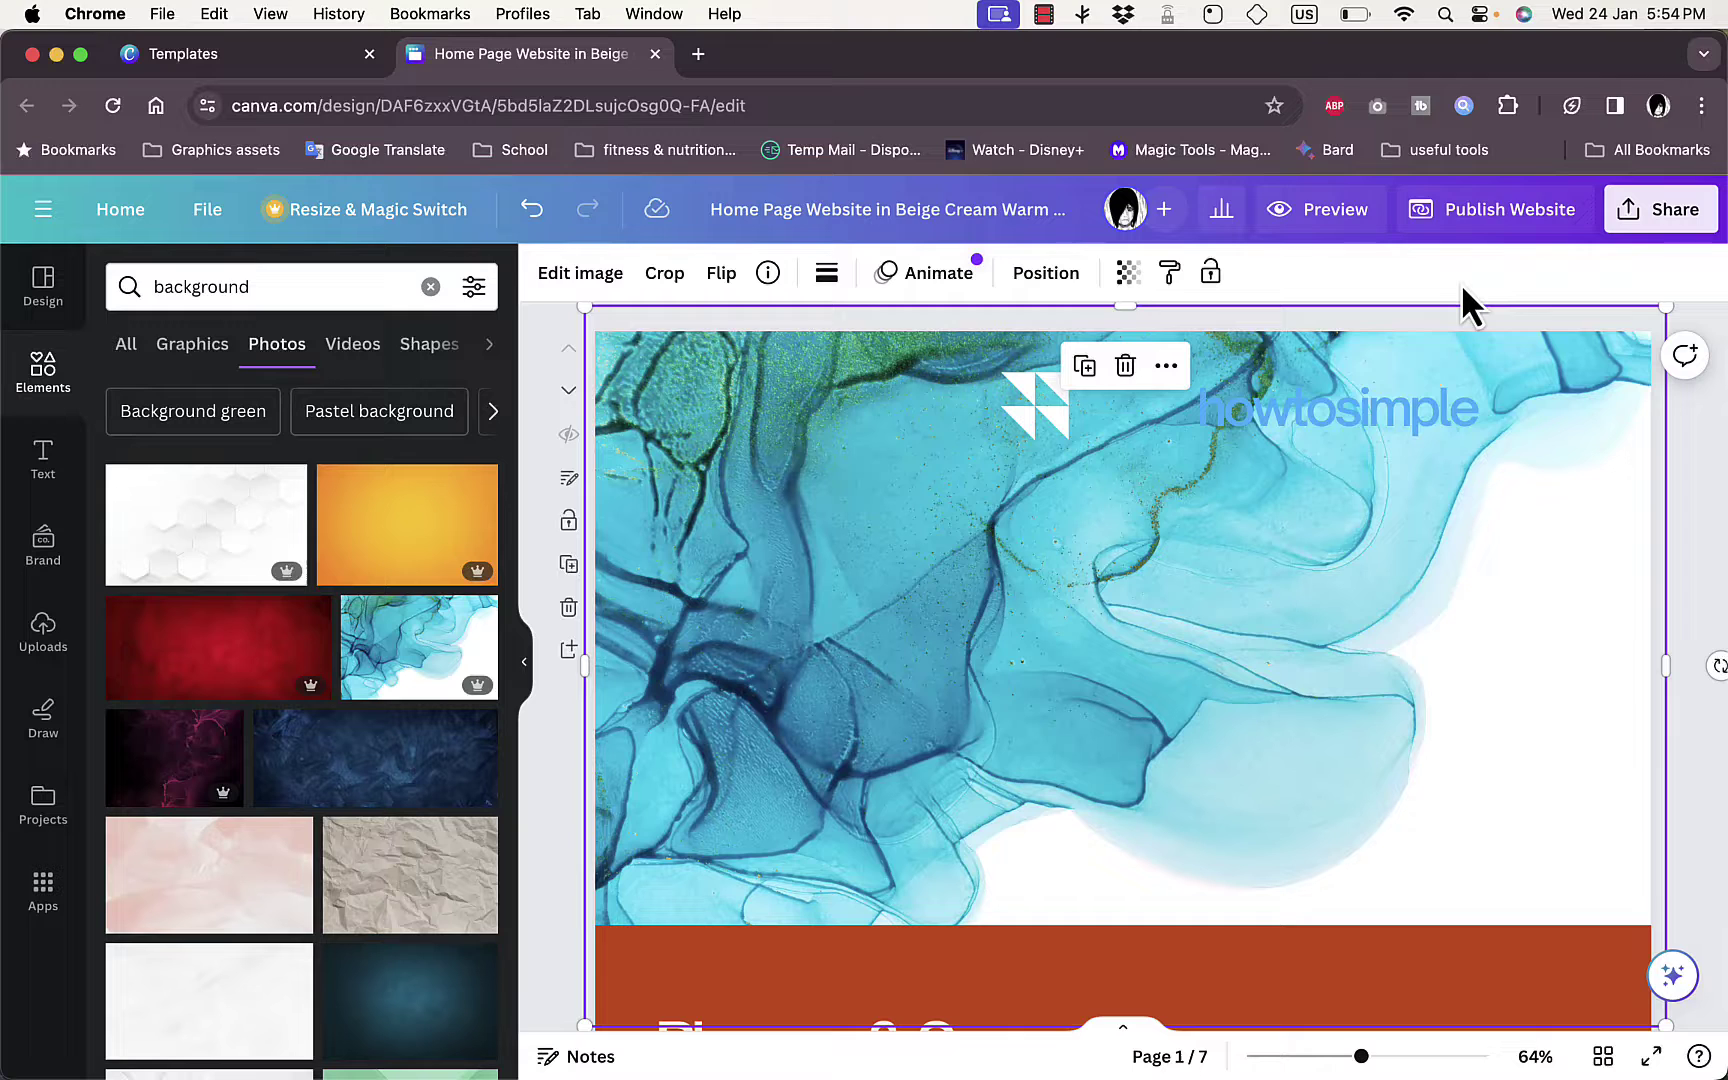
# - Start Publish Website, choose 'Use my existing domain', and continue to the domain entry step
pyautogui.click(1508, 222)
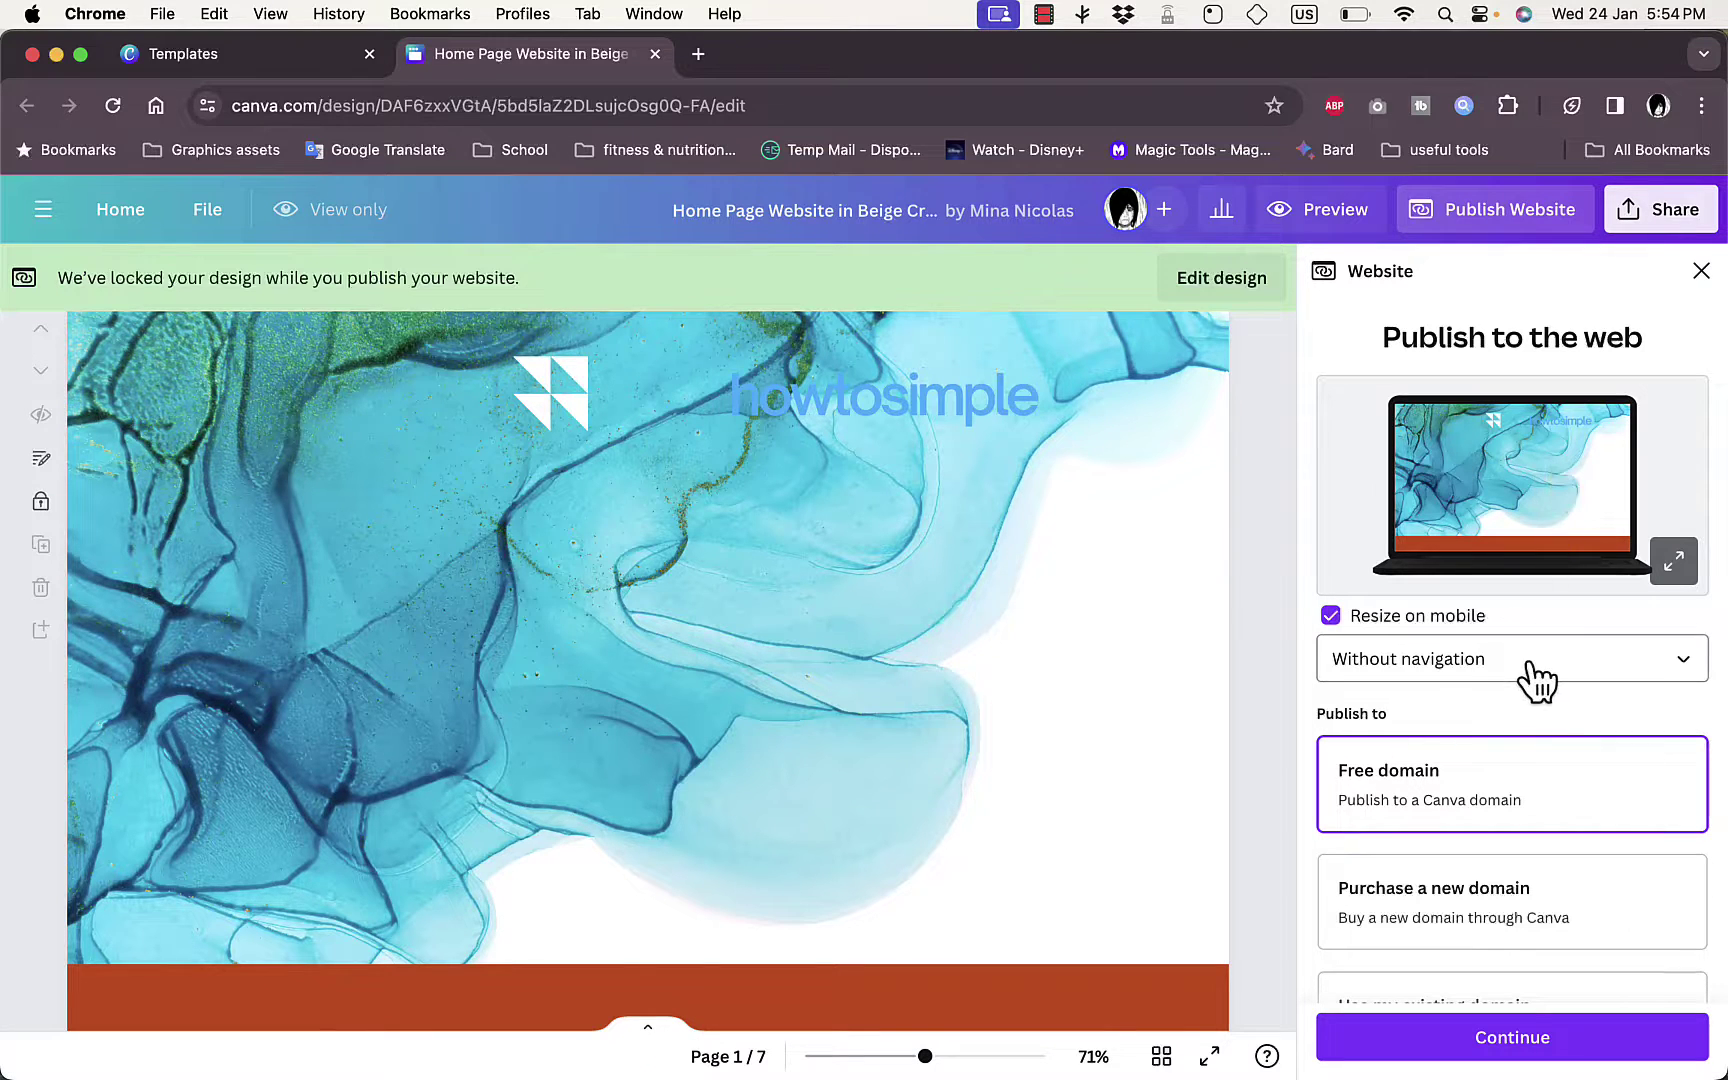
pyautogui.scroll(-1, 1537, 720)
pyautogui.scroll(-1, 1536, 720)
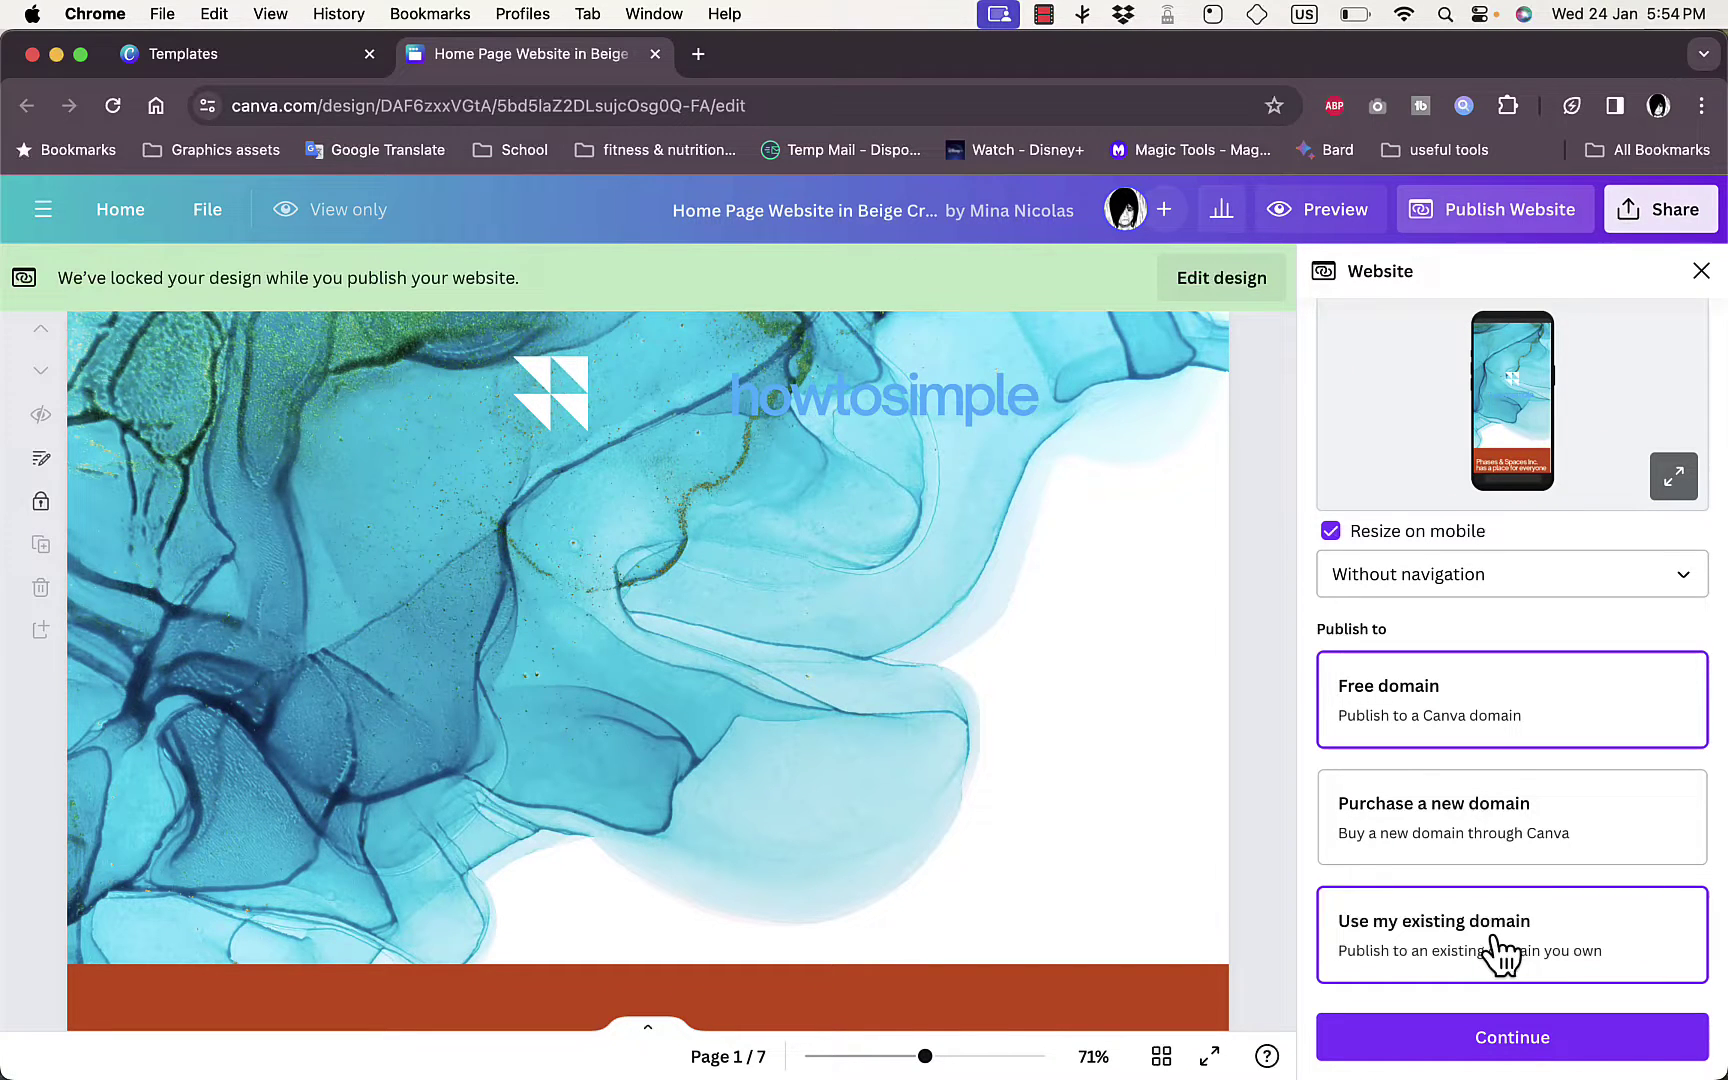
pyautogui.click(1503, 955)
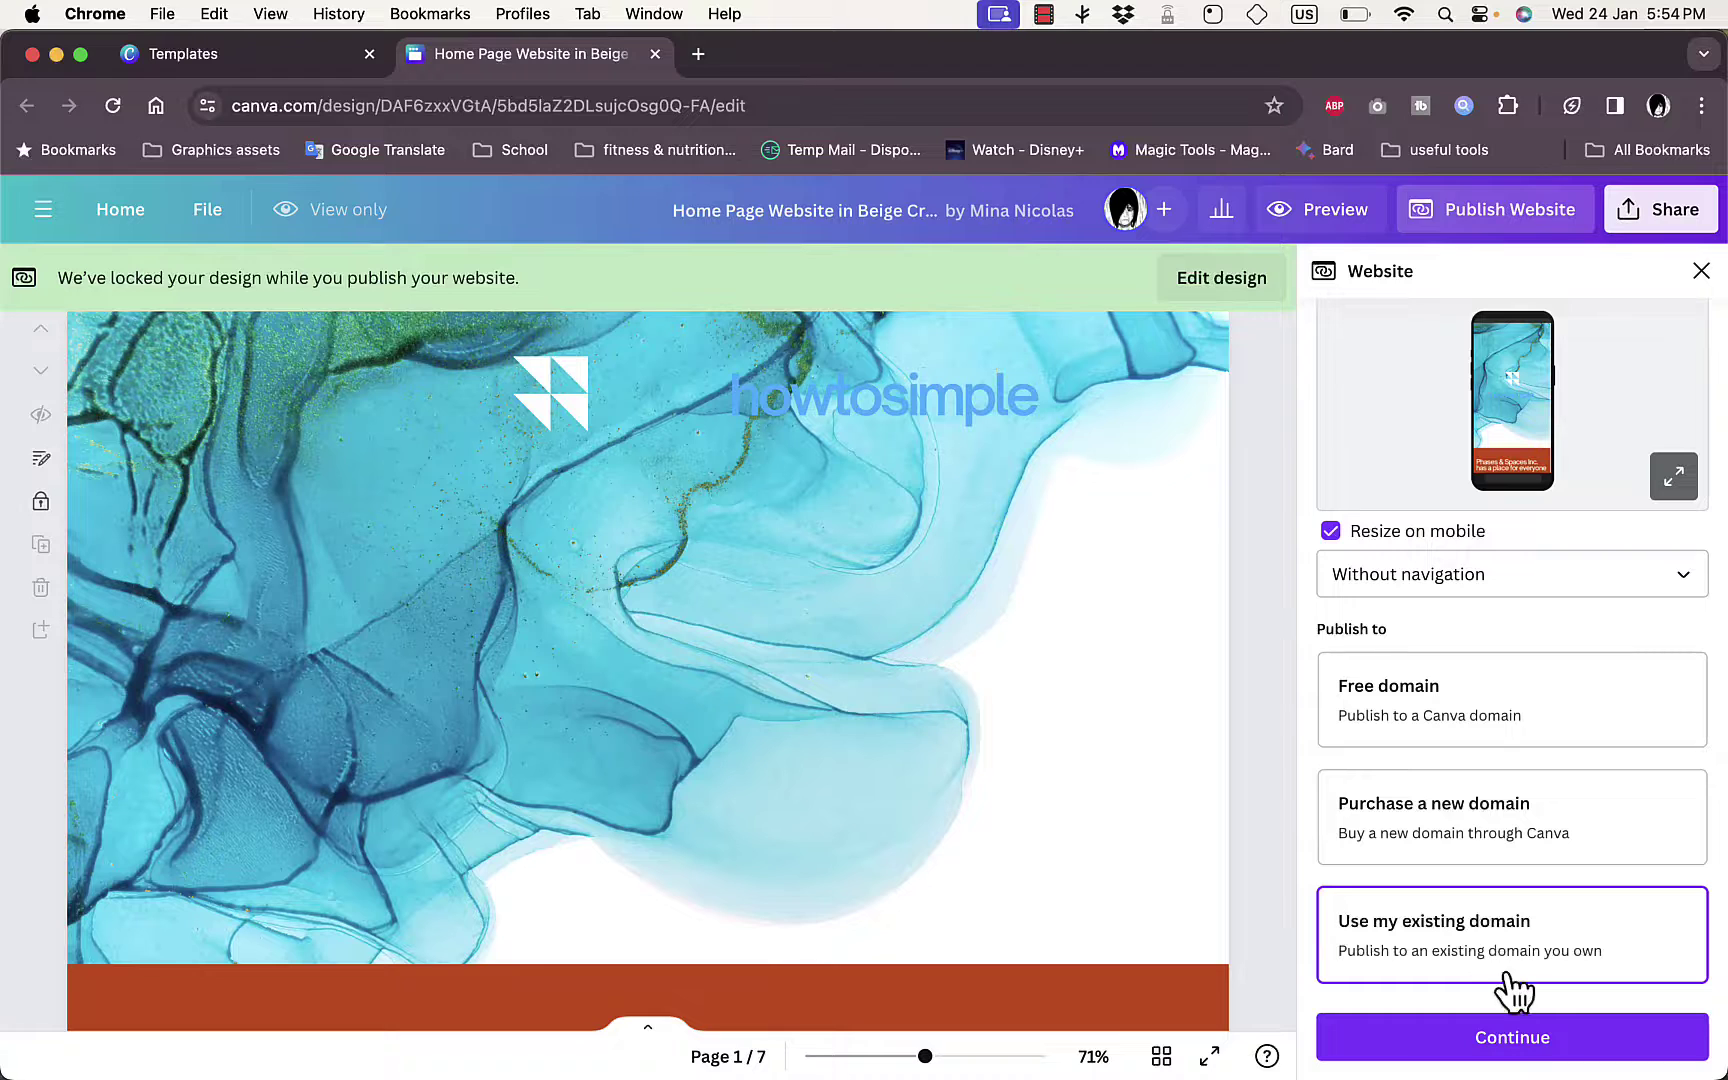
pyautogui.click(1524, 1038)
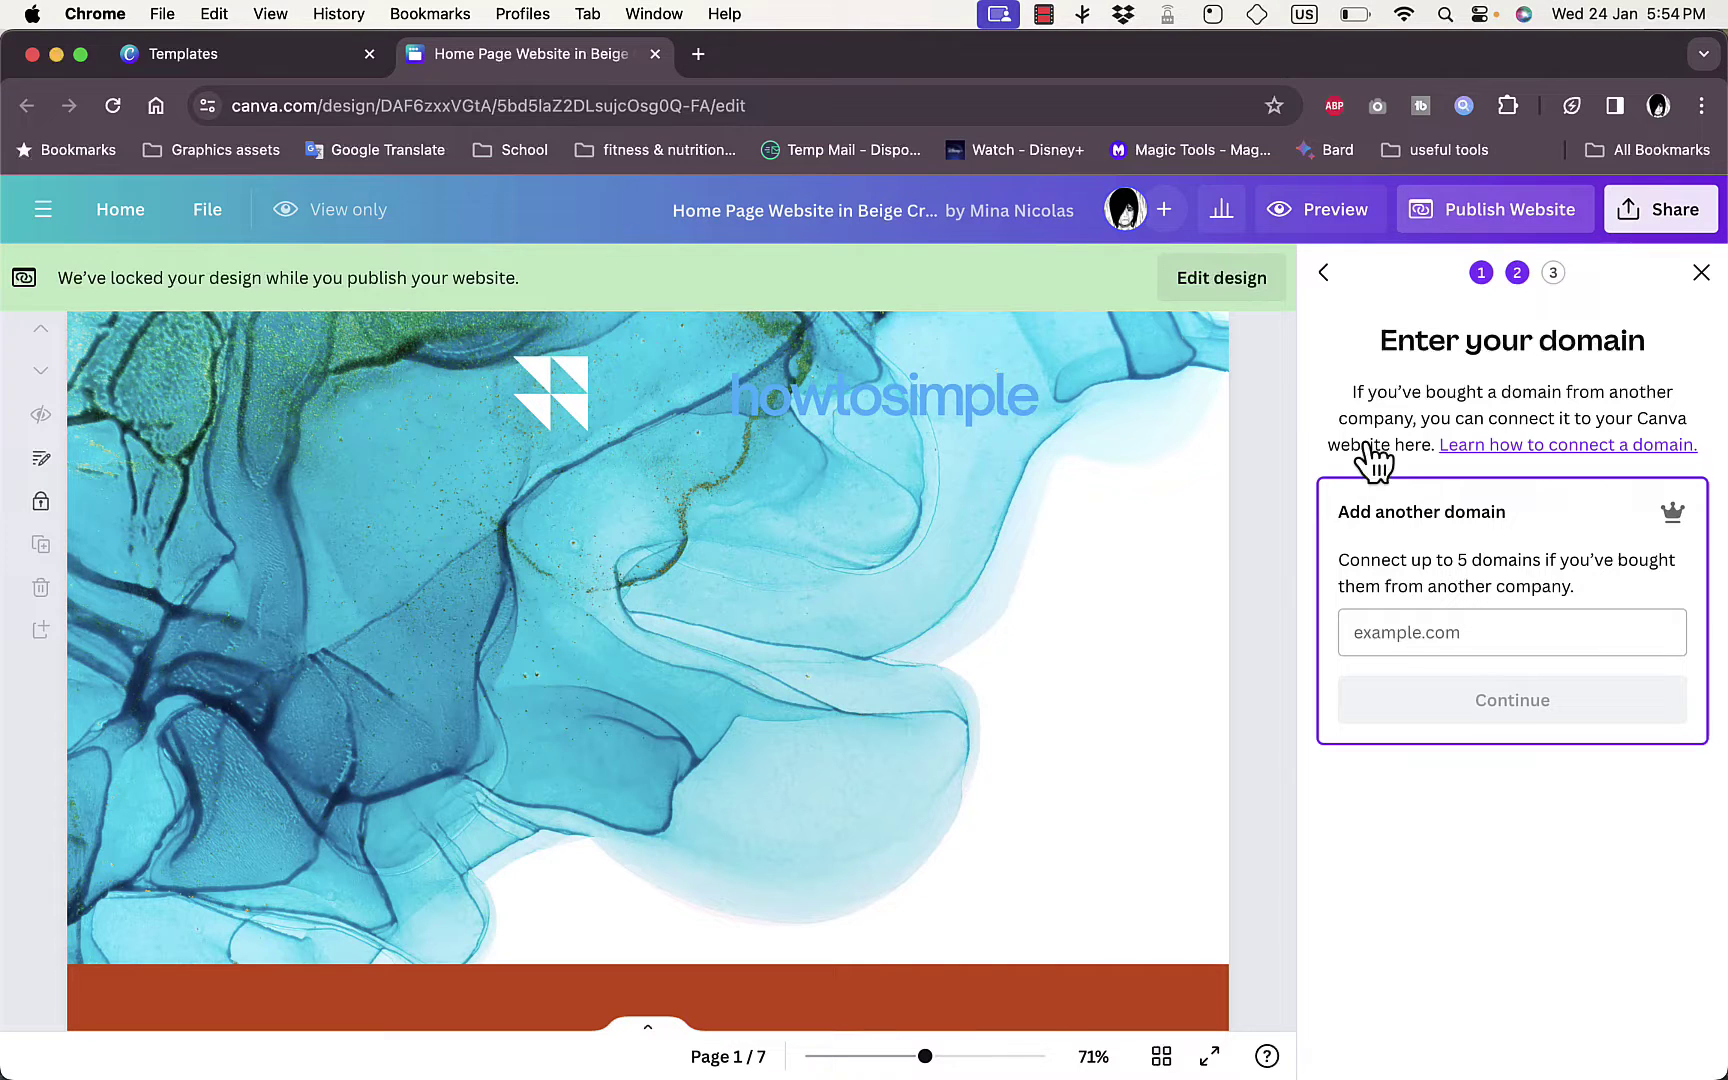
# - Open GoDaddy's My Products page in a new tab and select the howtosimple.site domain name
pyautogui.click(703, 58)
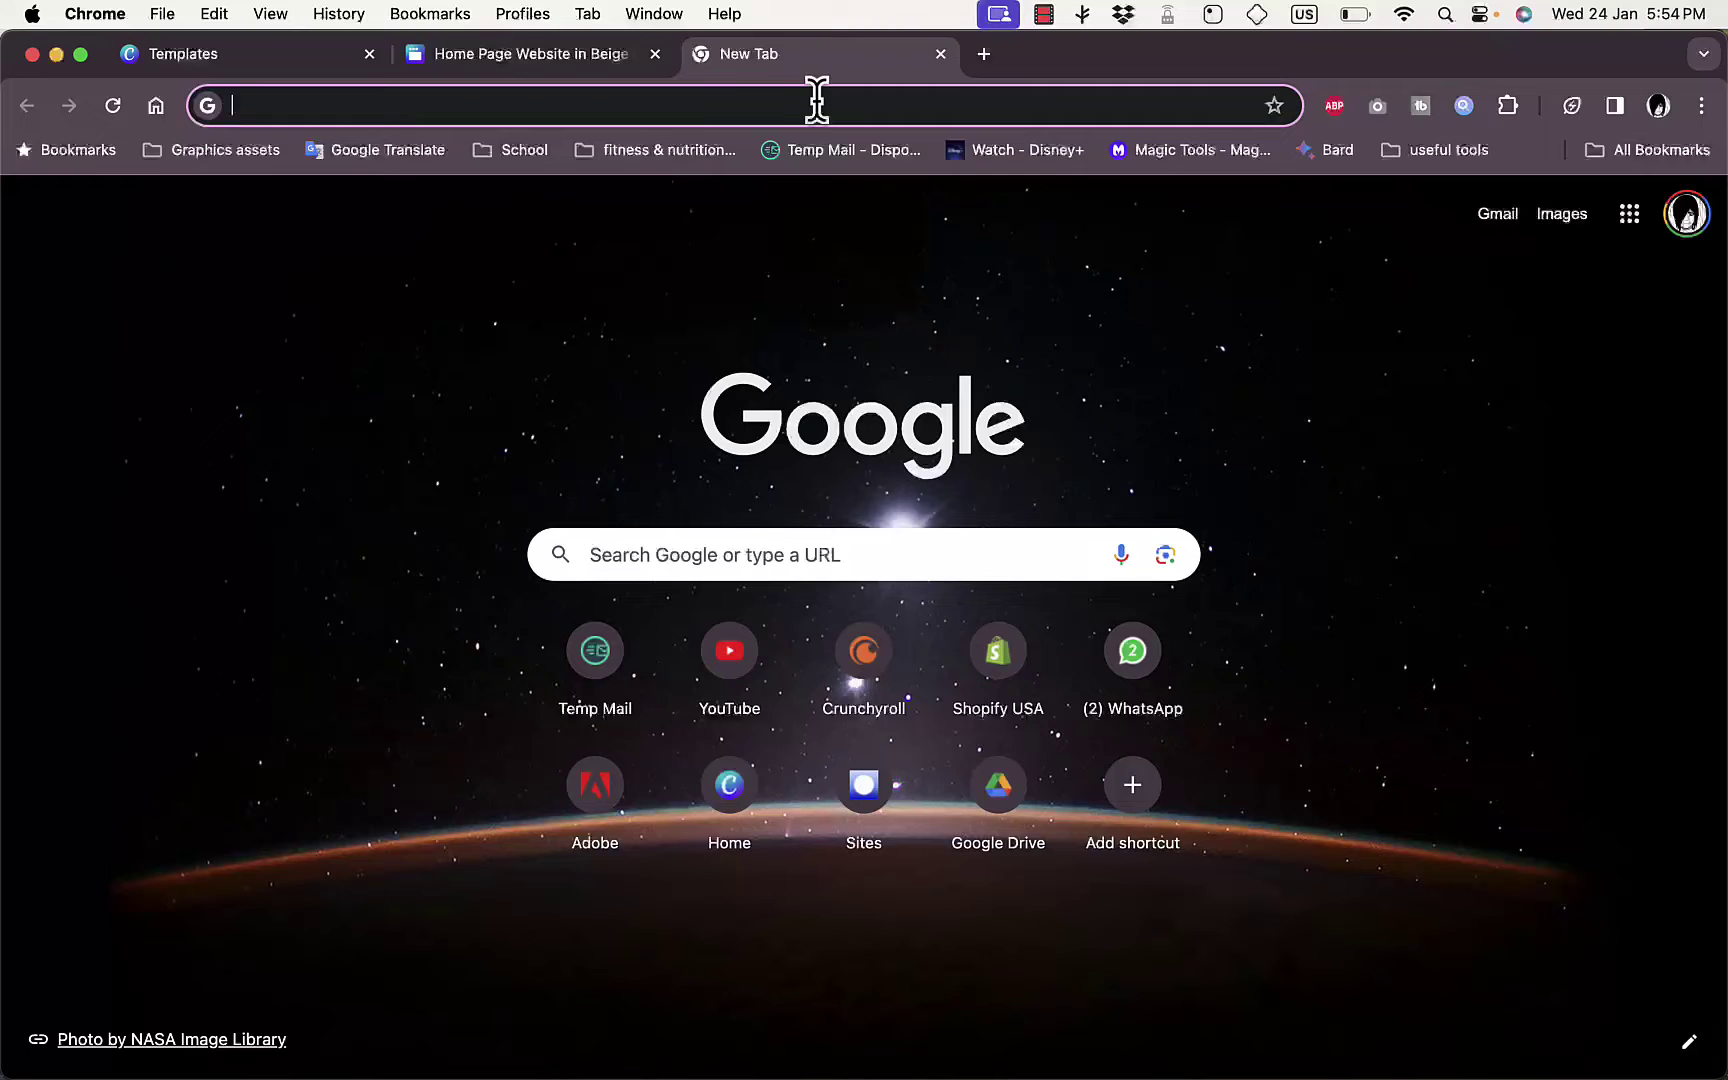
pyautogui.write('godaddy.com')
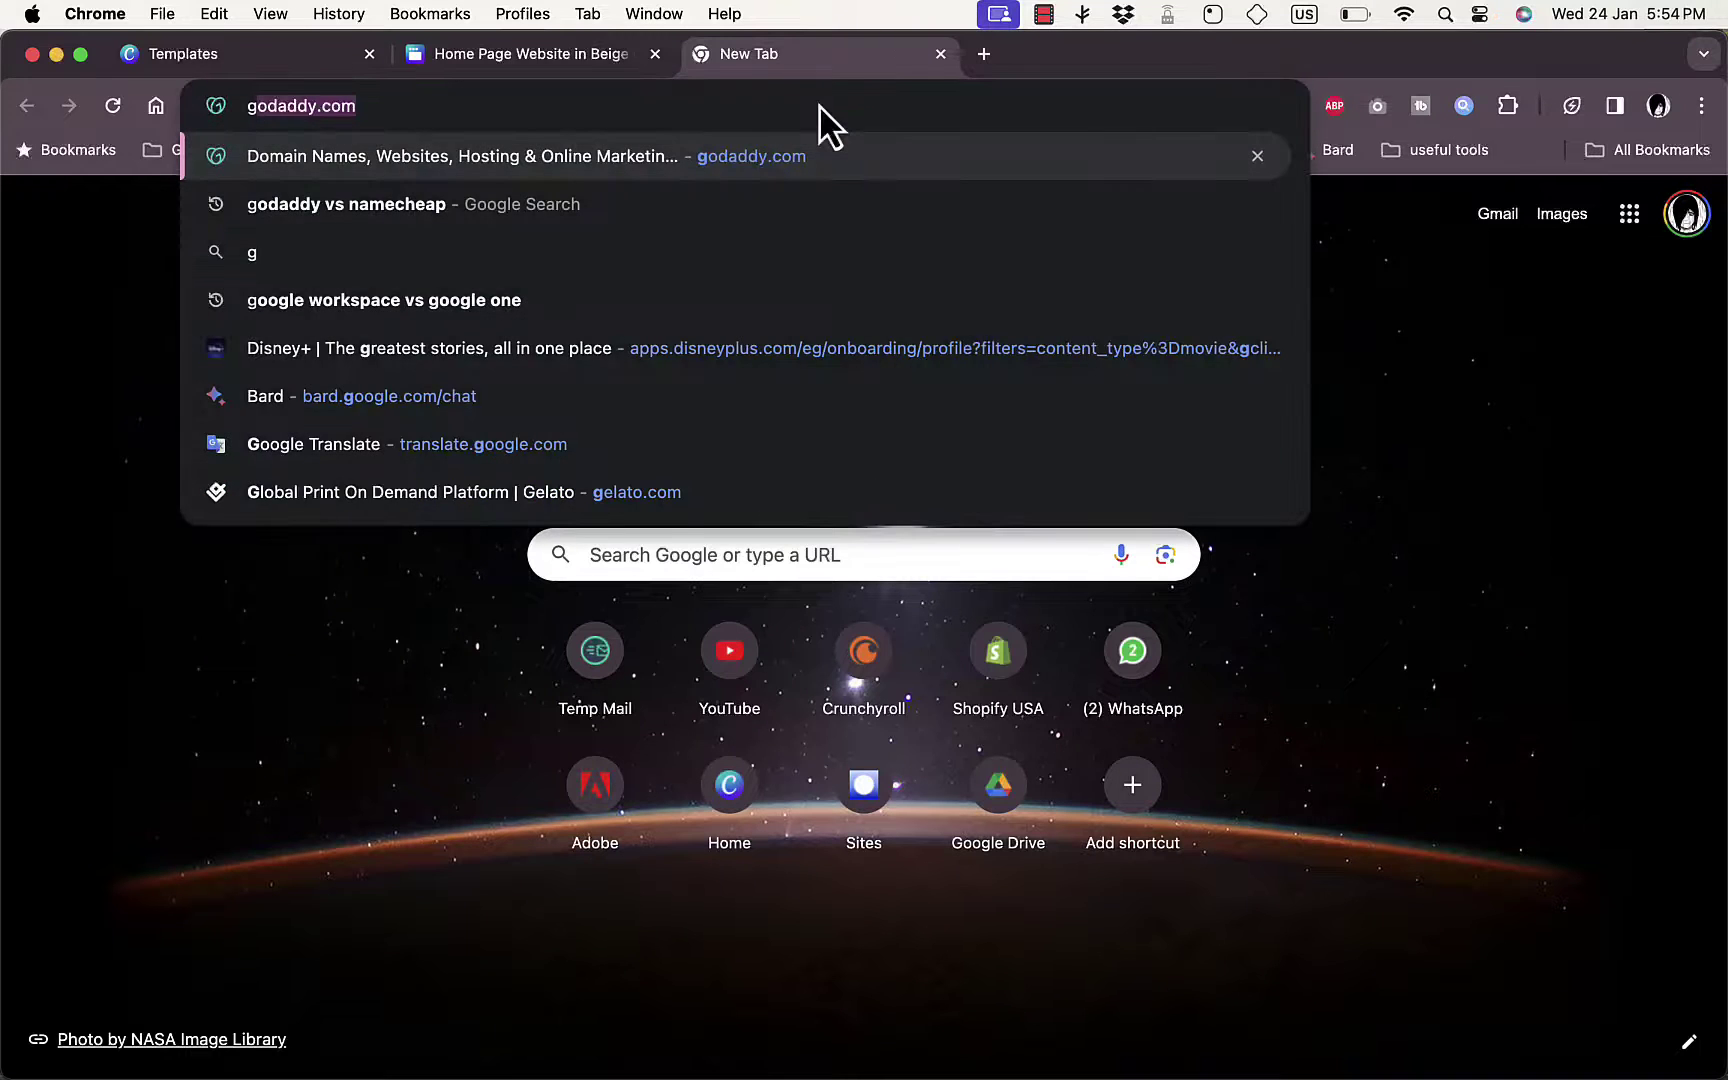
pyautogui.press('Return')
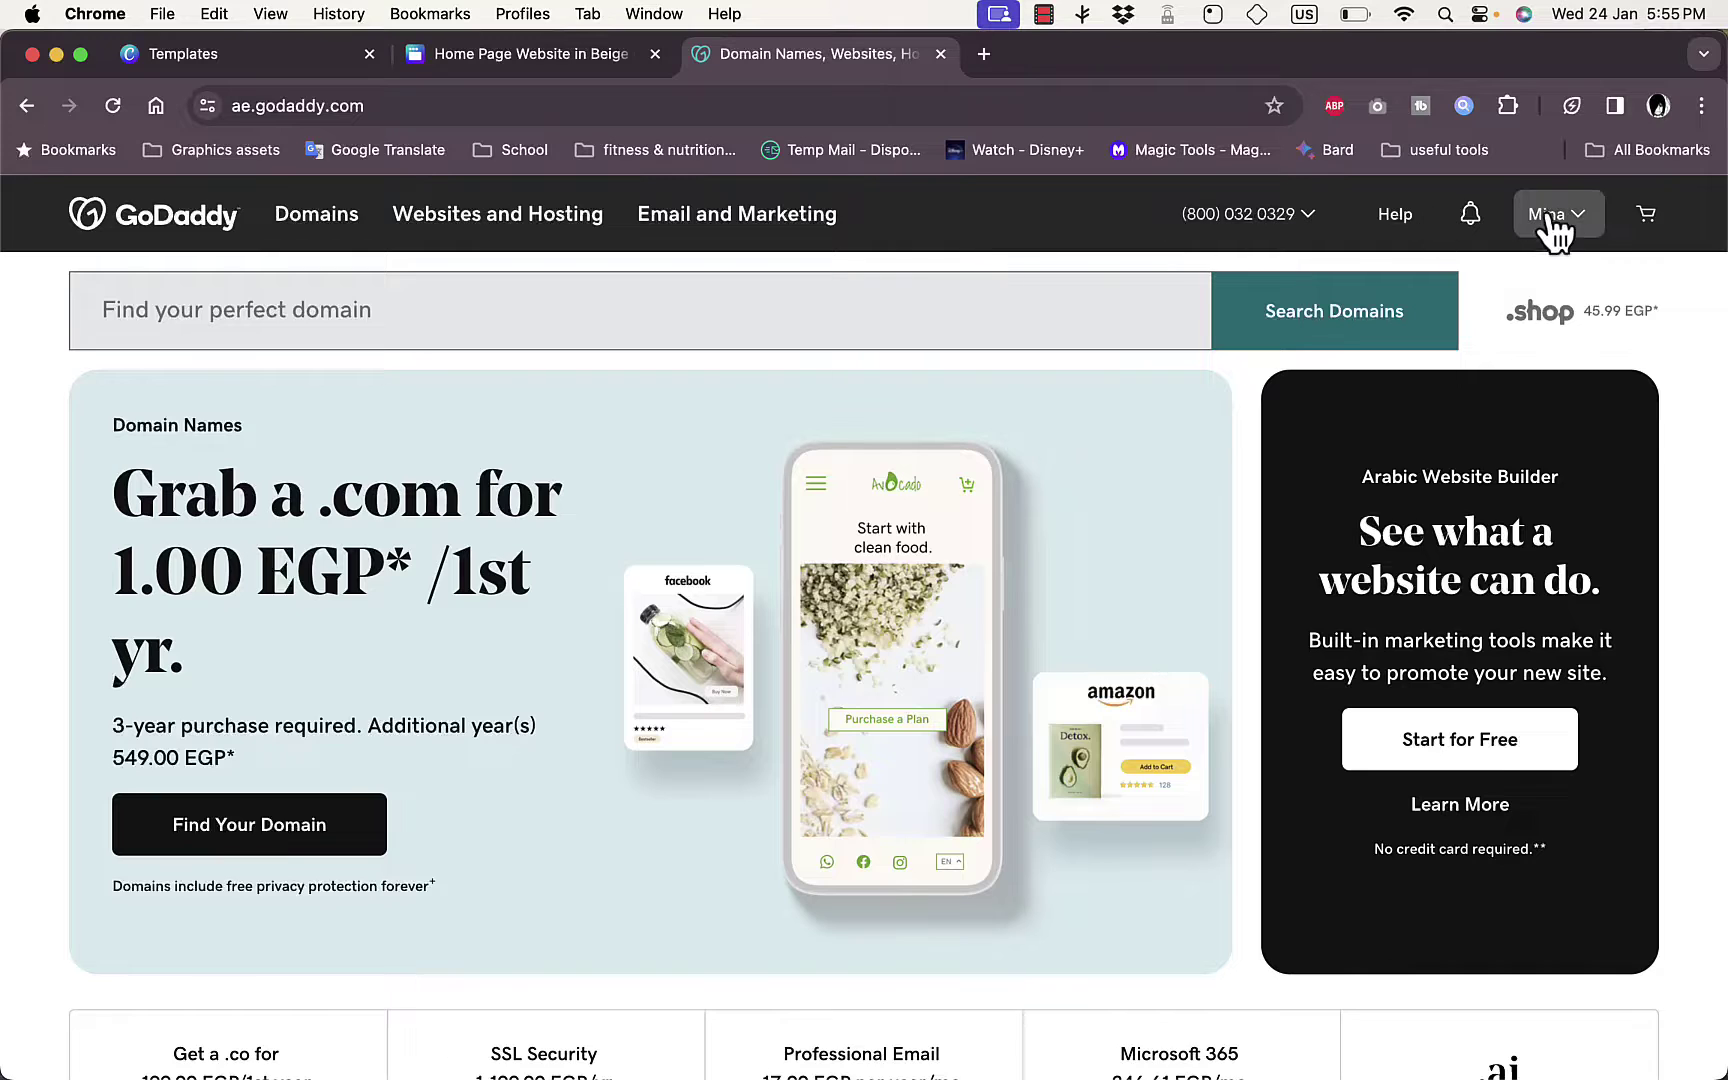
pyautogui.click(1548, 218)
pyautogui.click(1297, 456)
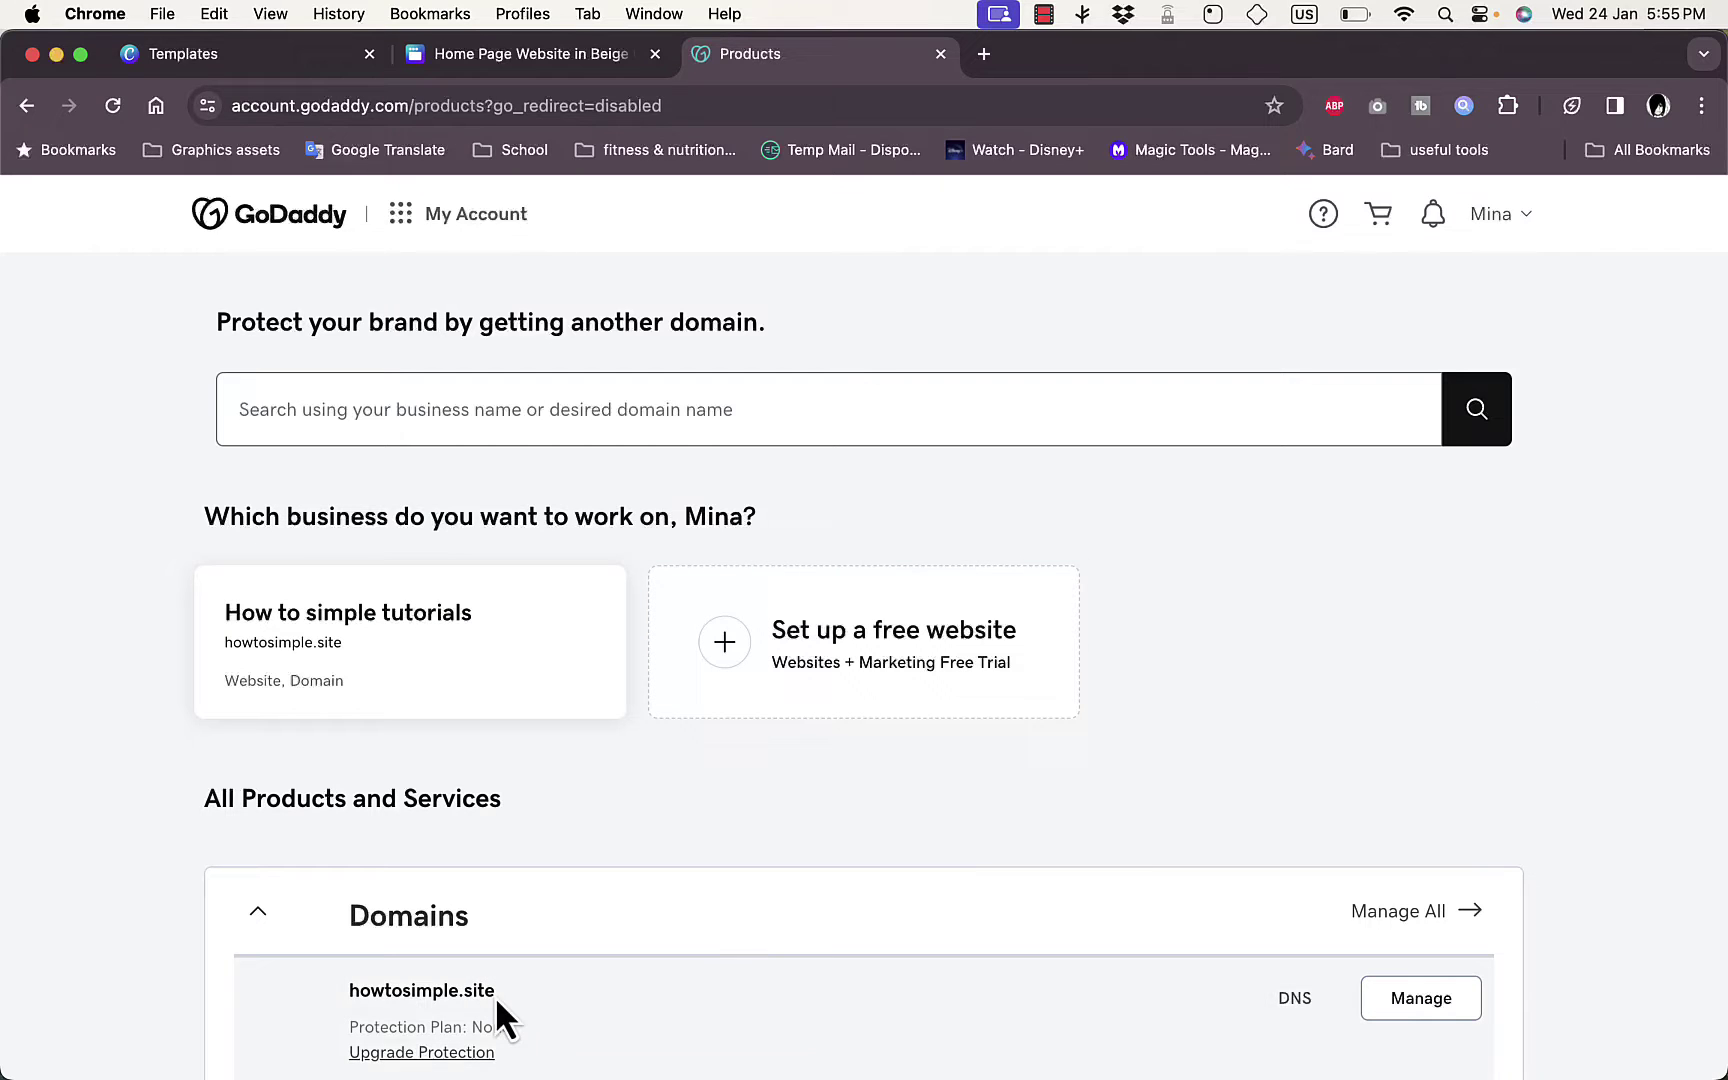
pyautogui.moveTo(497, 992); pyautogui.dragTo(366, 988)
pyautogui.moveTo(366, 988); pyautogui.dragTo(349, 990)
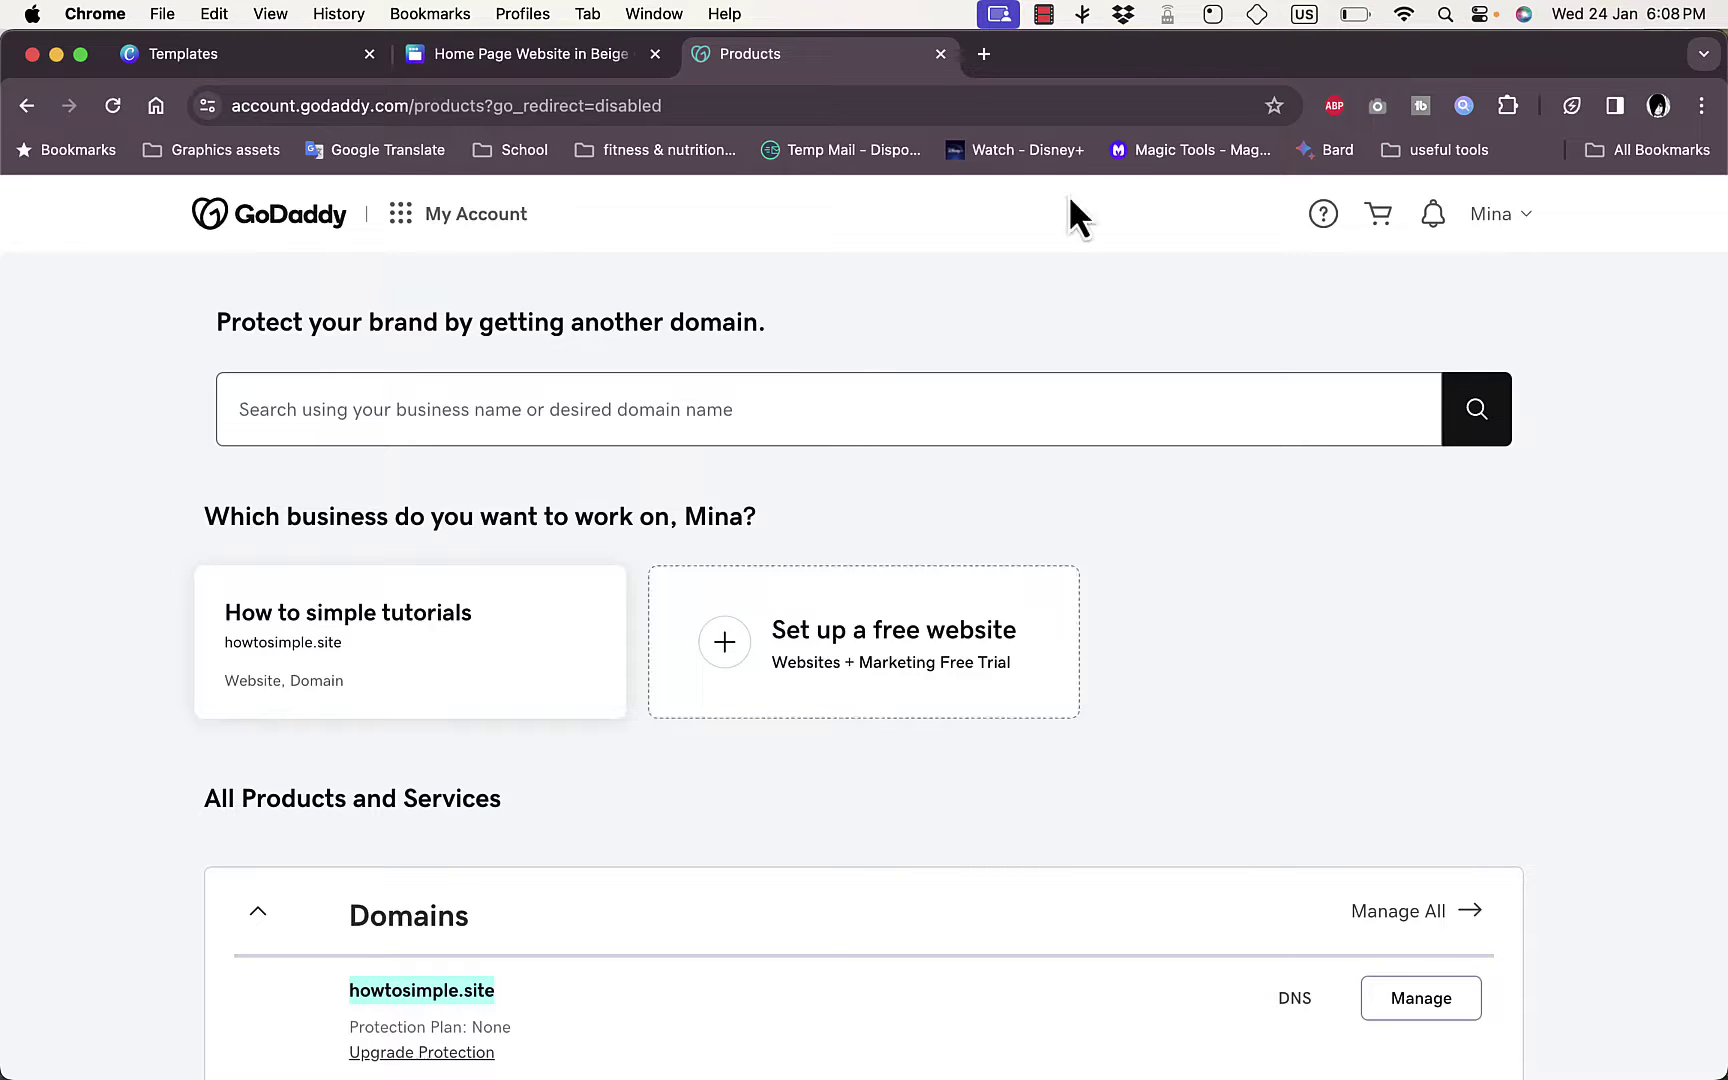
# - Visit howtosimple.site in a new tab, see its Launching Soon placeholder, then close the tab
pyautogui.click(984, 54)
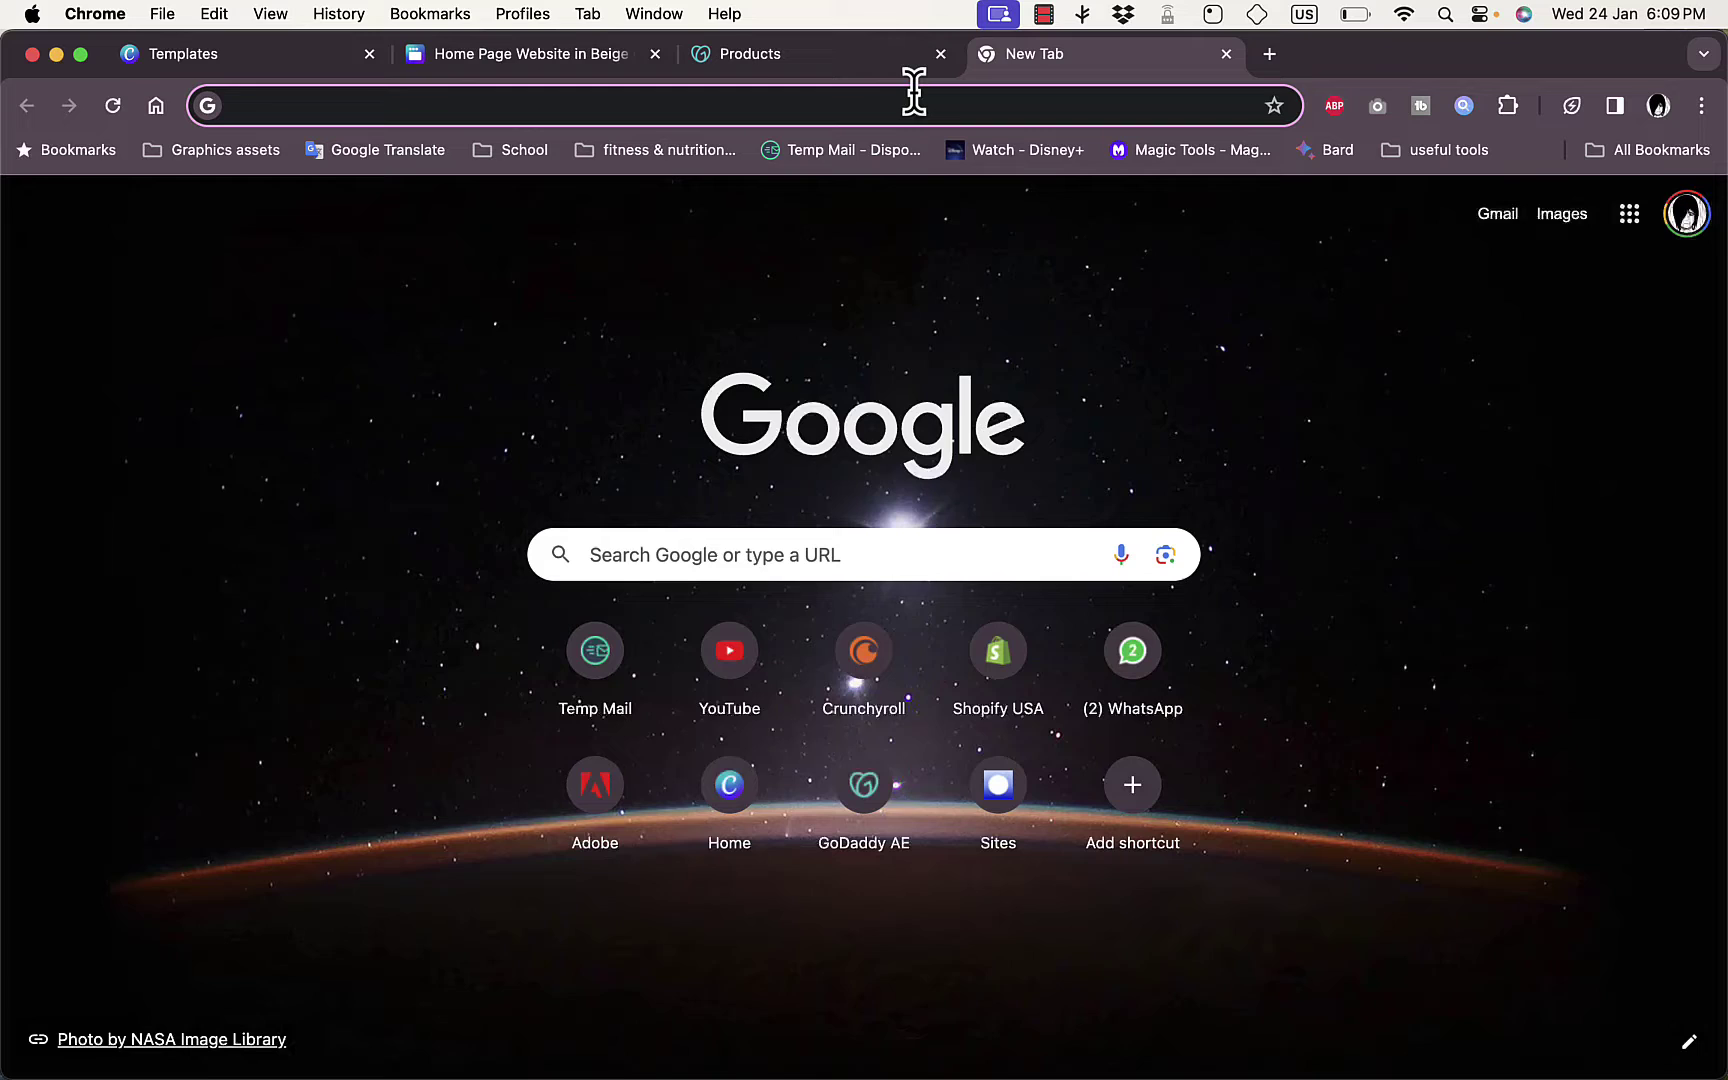
pyautogui.write('howto')
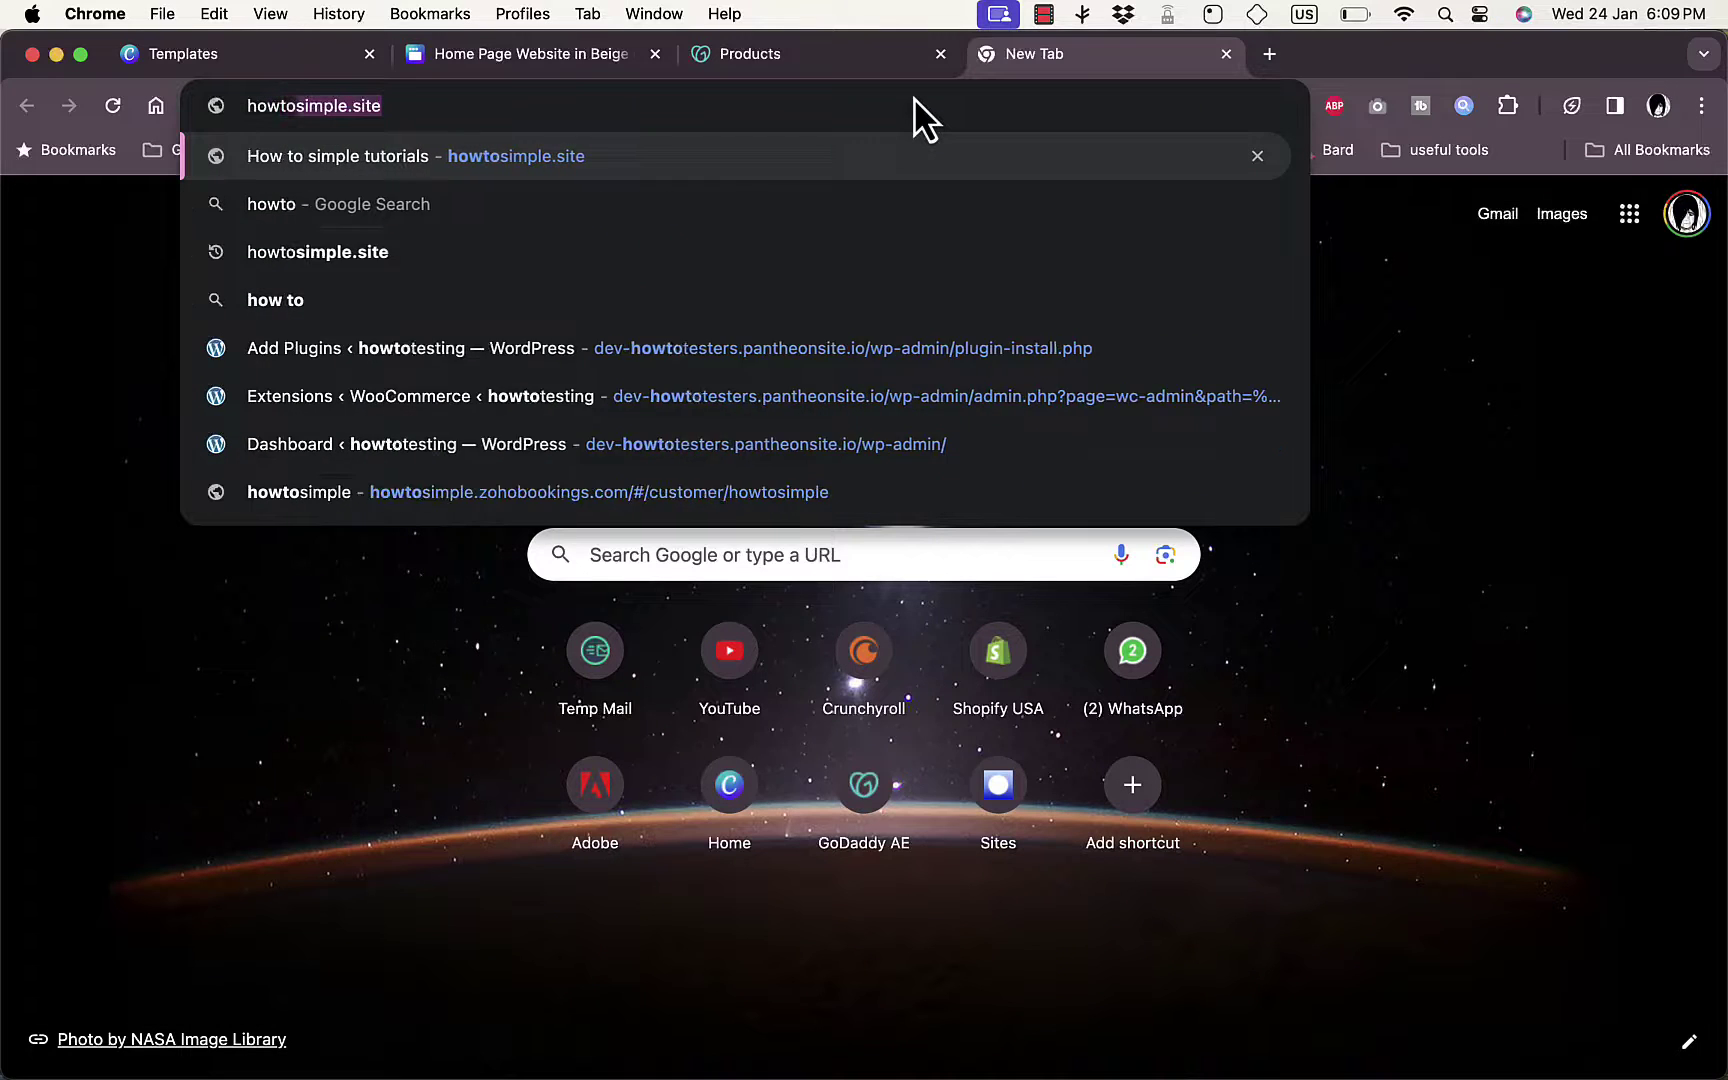
pyautogui.write('simple.s')
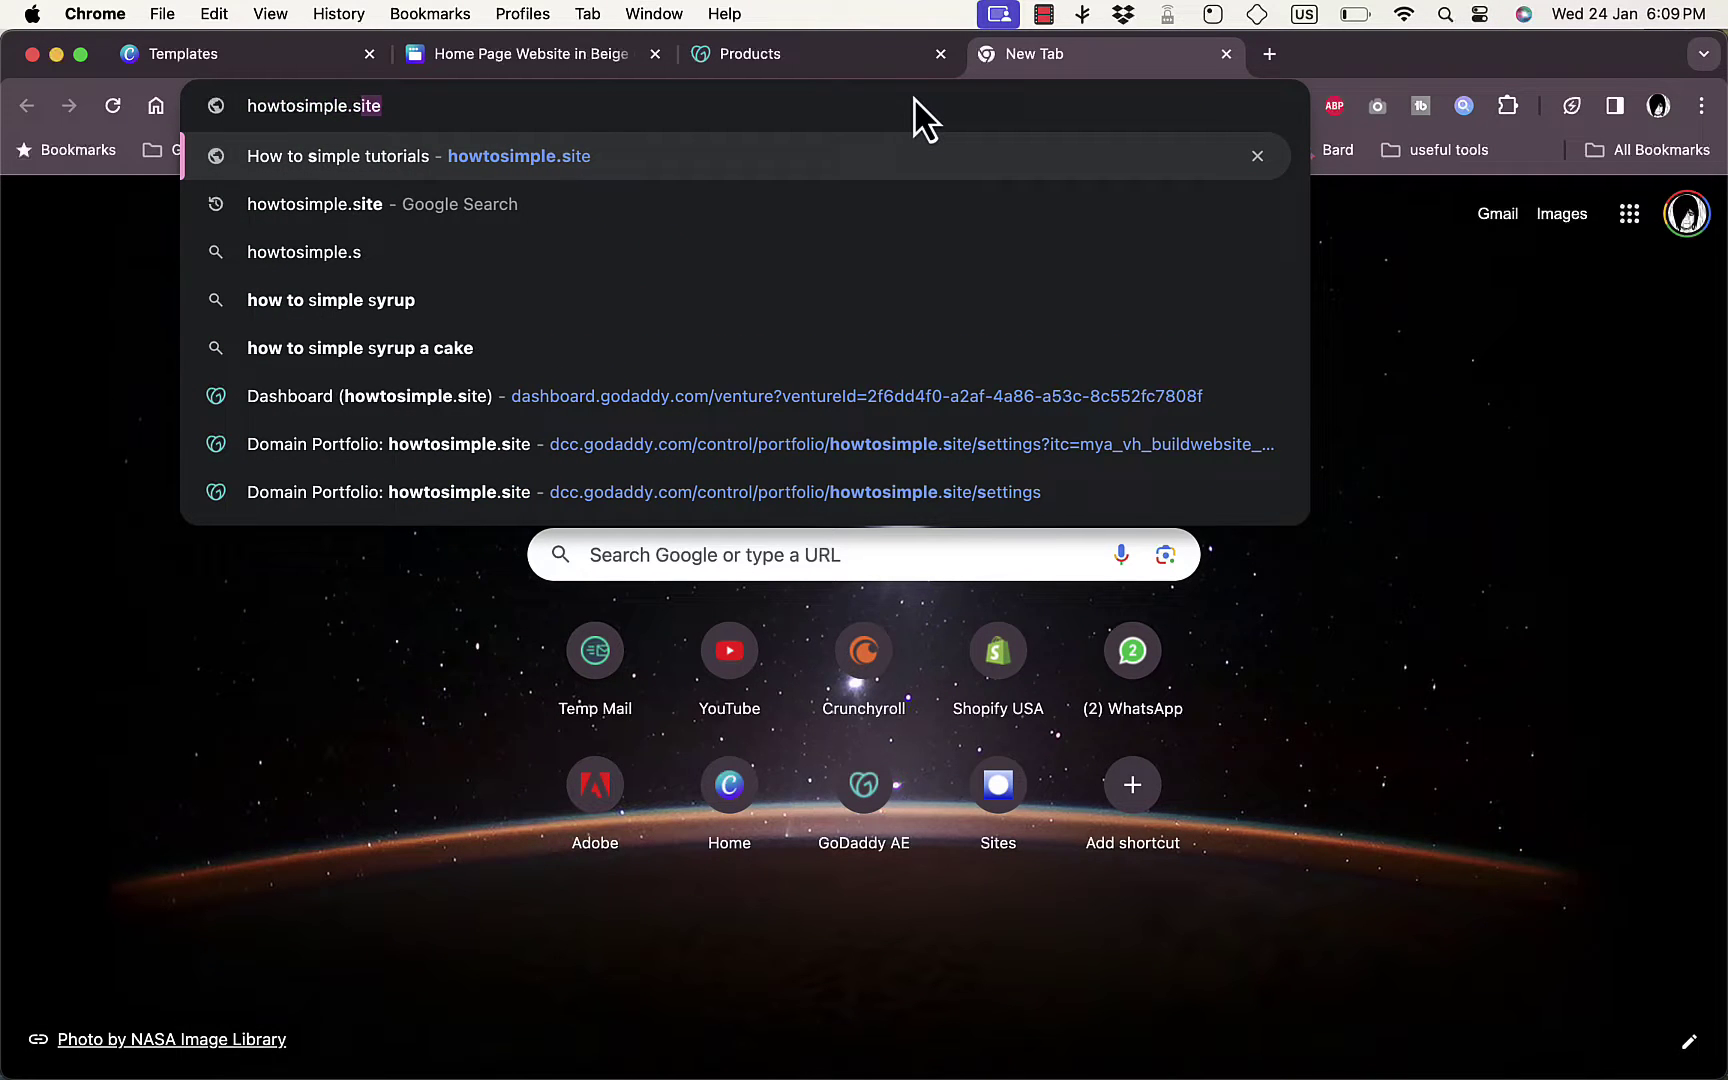
pyautogui.write('ite')
pyautogui.press('Return')
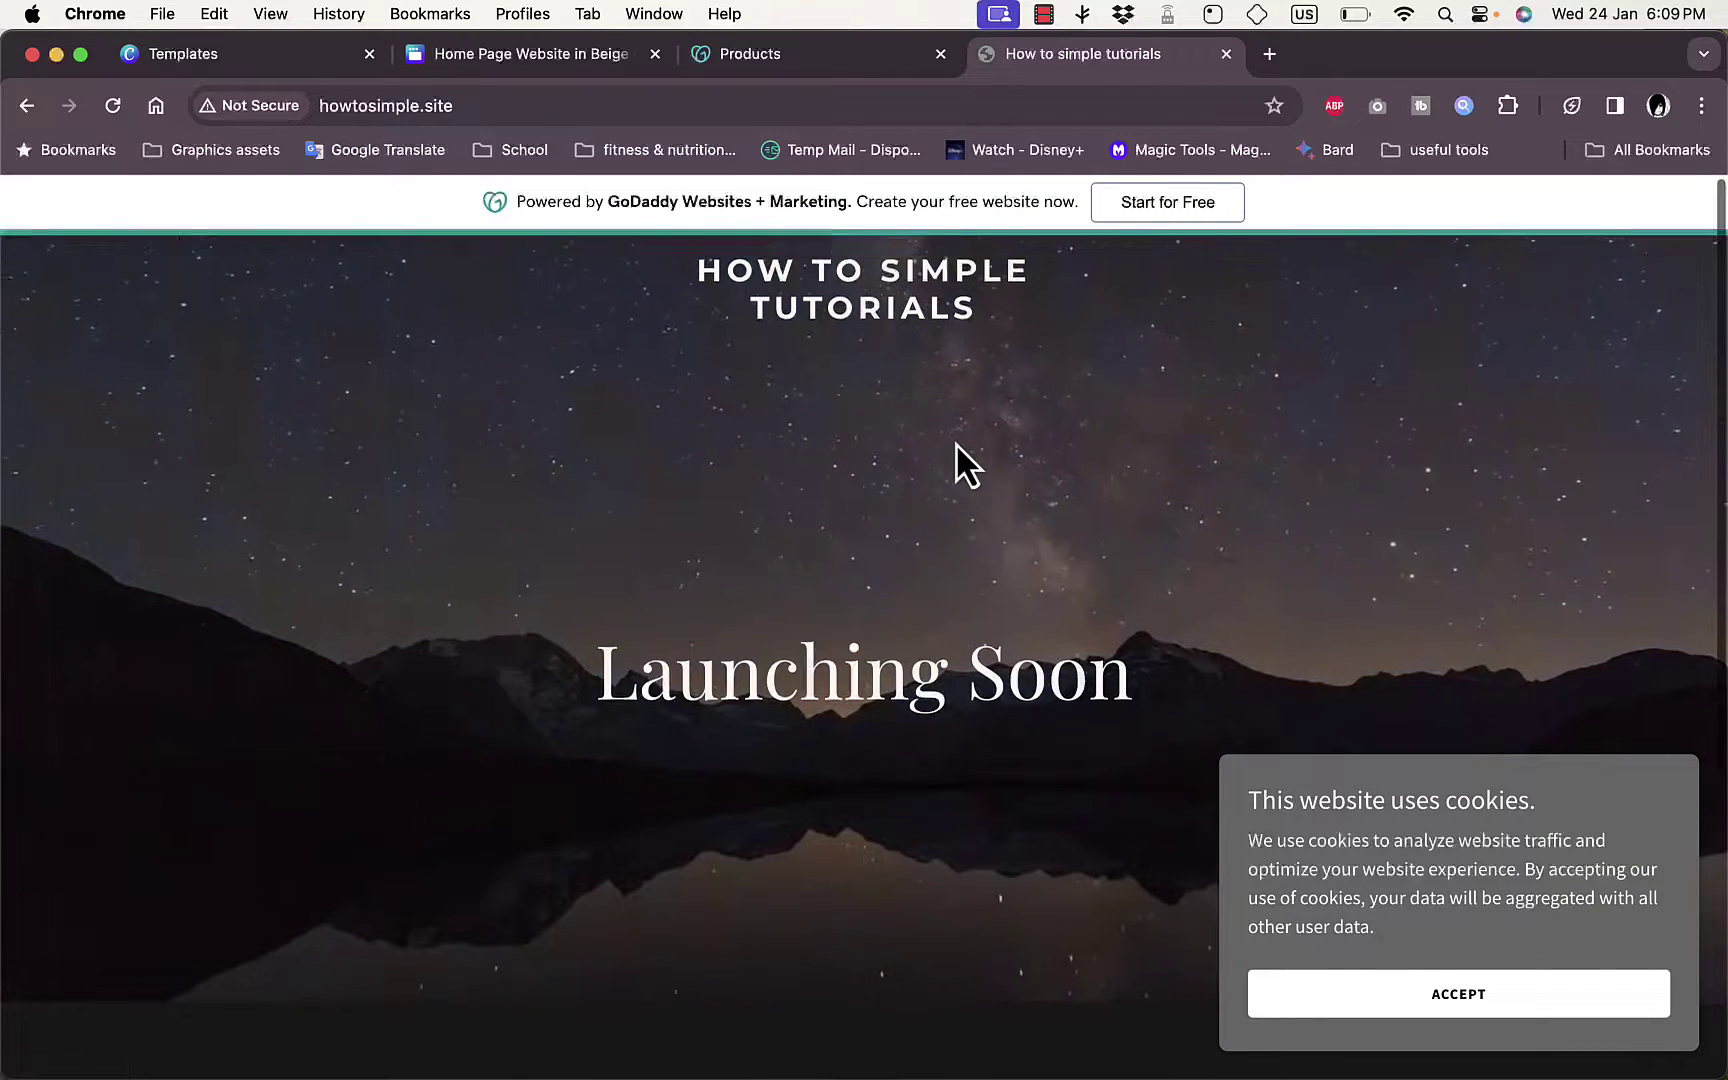
pyautogui.scroll(-5, 954, 441)
pyautogui.scroll(5, 954, 441)
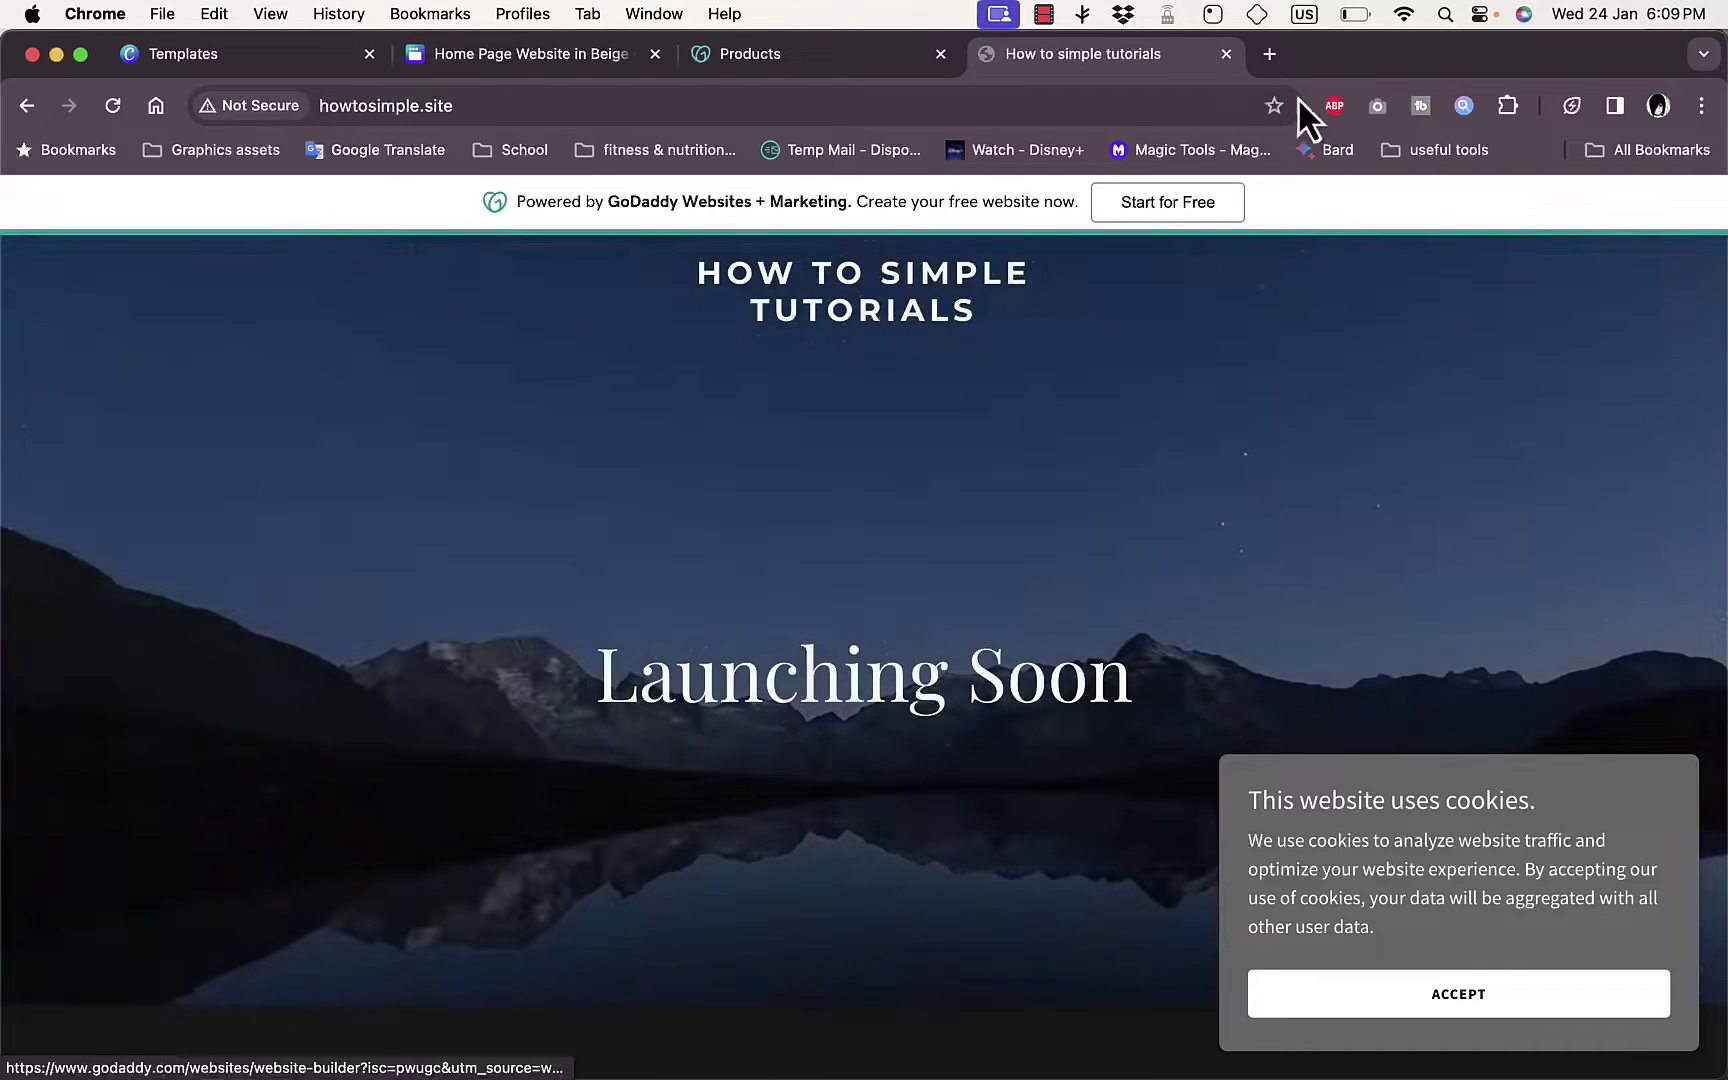
pyautogui.click(1226, 54)
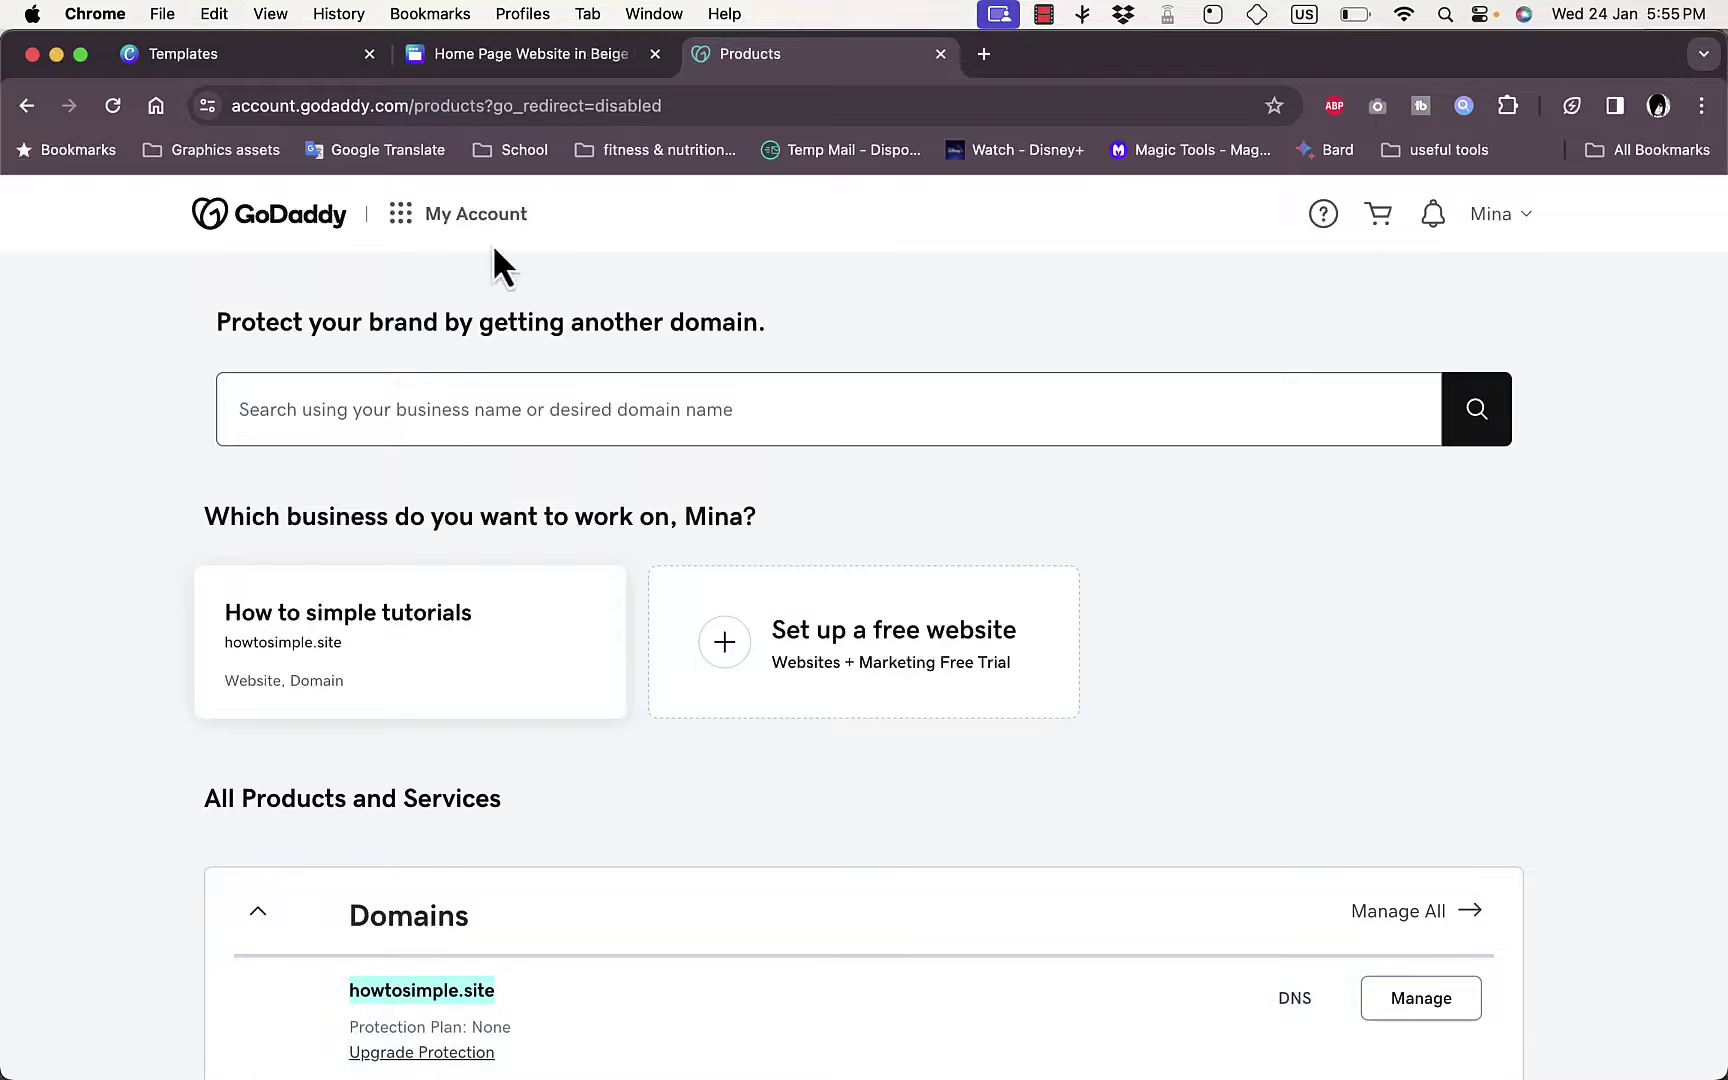
# - Paste howtosimple.site into Canva's domain field and continue to GoDaddy's Domain Connect page
pyautogui.click(531, 63)
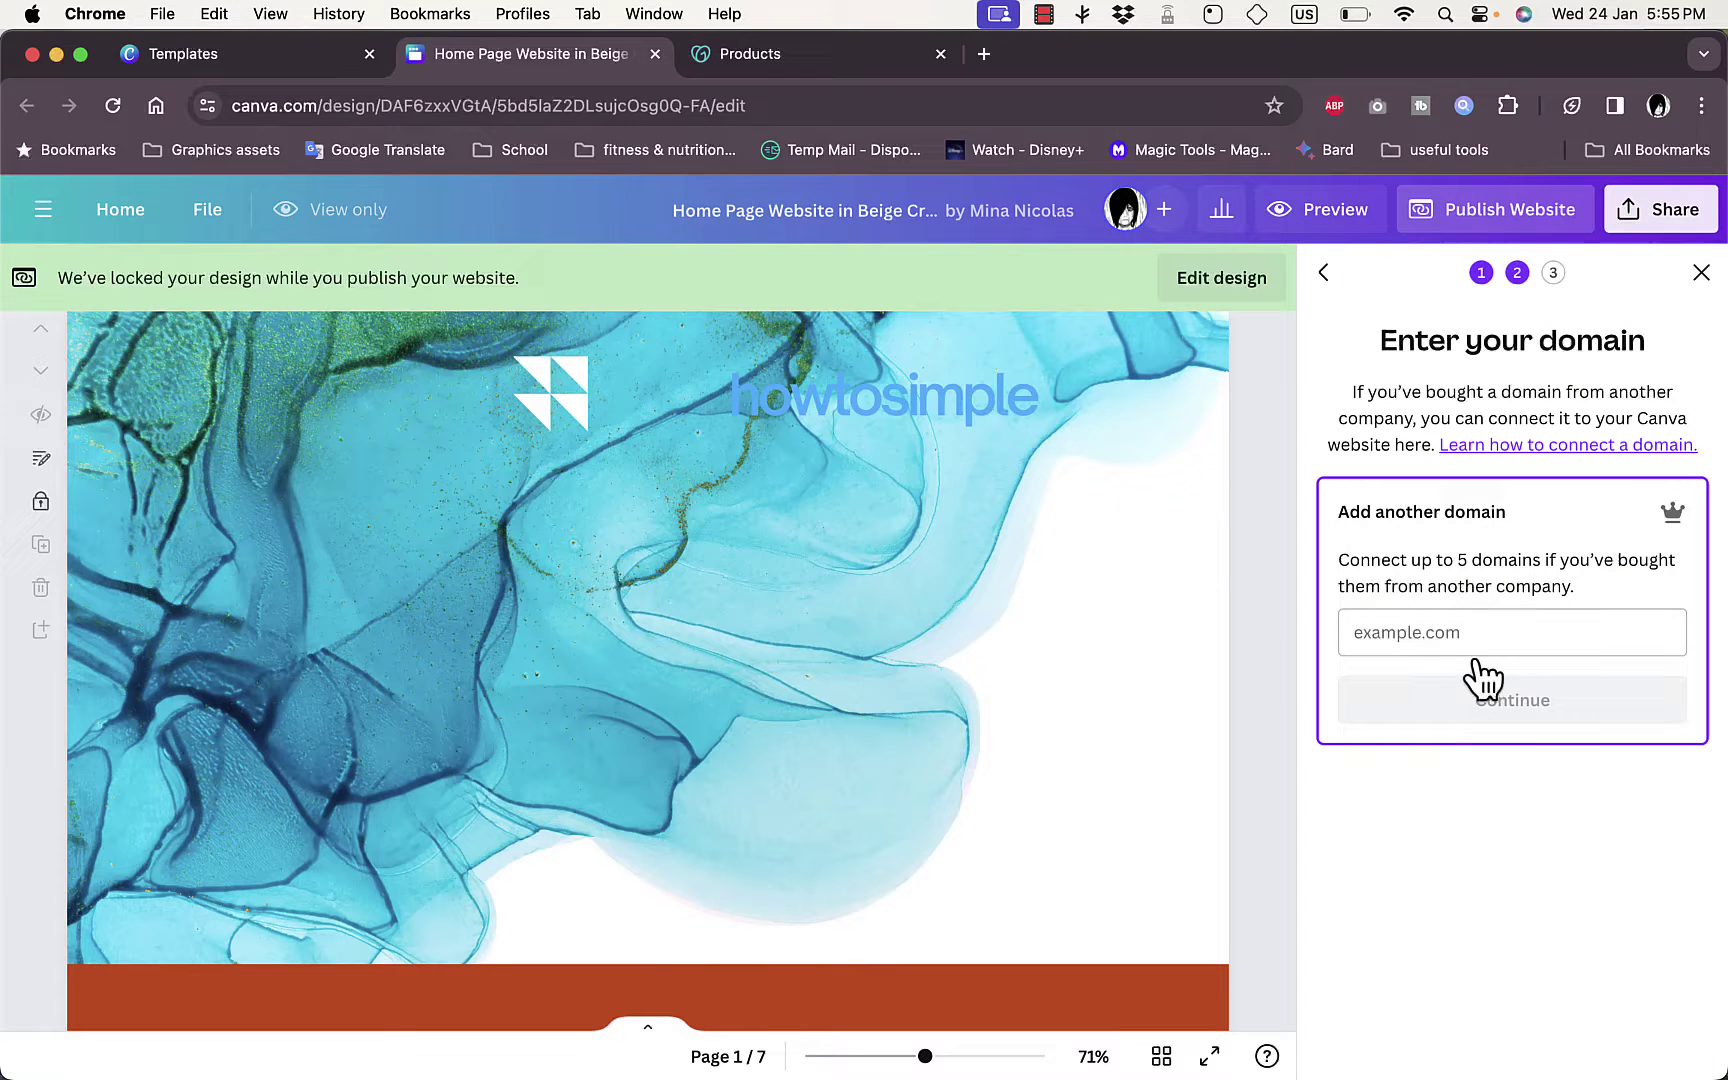
pyautogui.click(1448, 632)
pyautogui.write('howtosimple.site')
pyautogui.click(1488, 706)
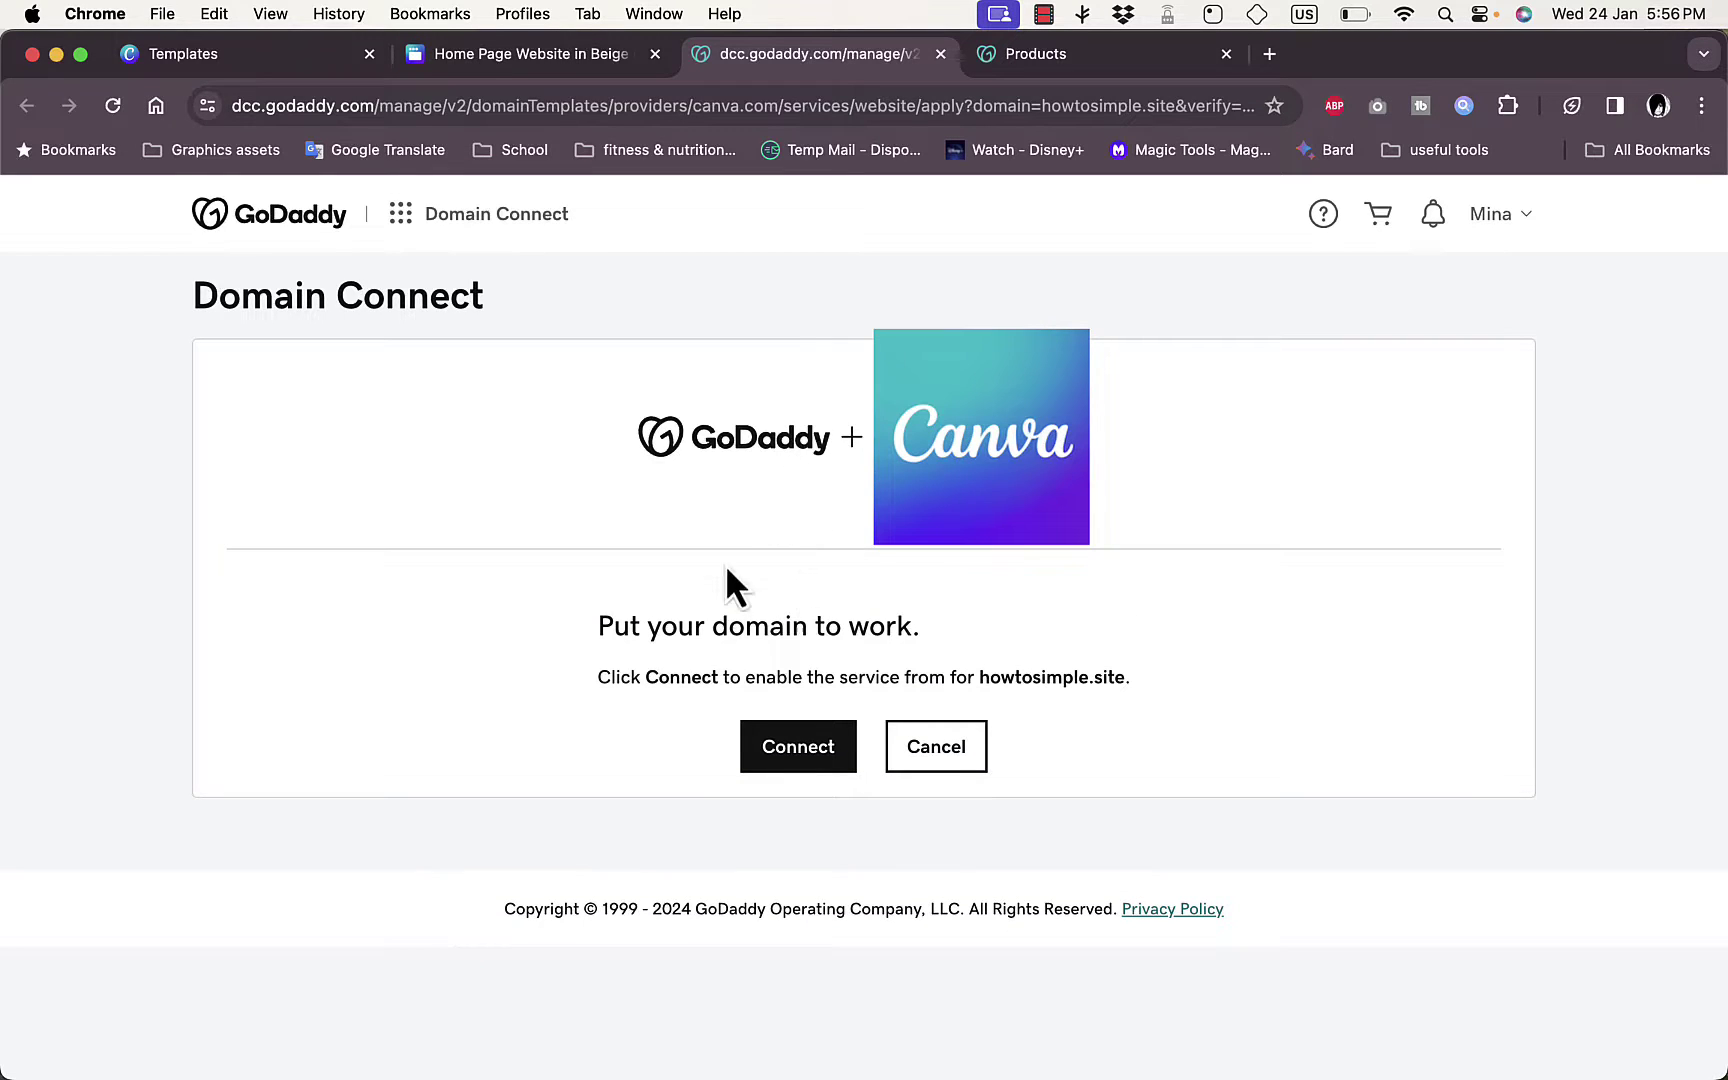
# - Approve the GoDaddy DNS change that connects howtosimple.site to the Canva website
pyautogui.click(805, 756)
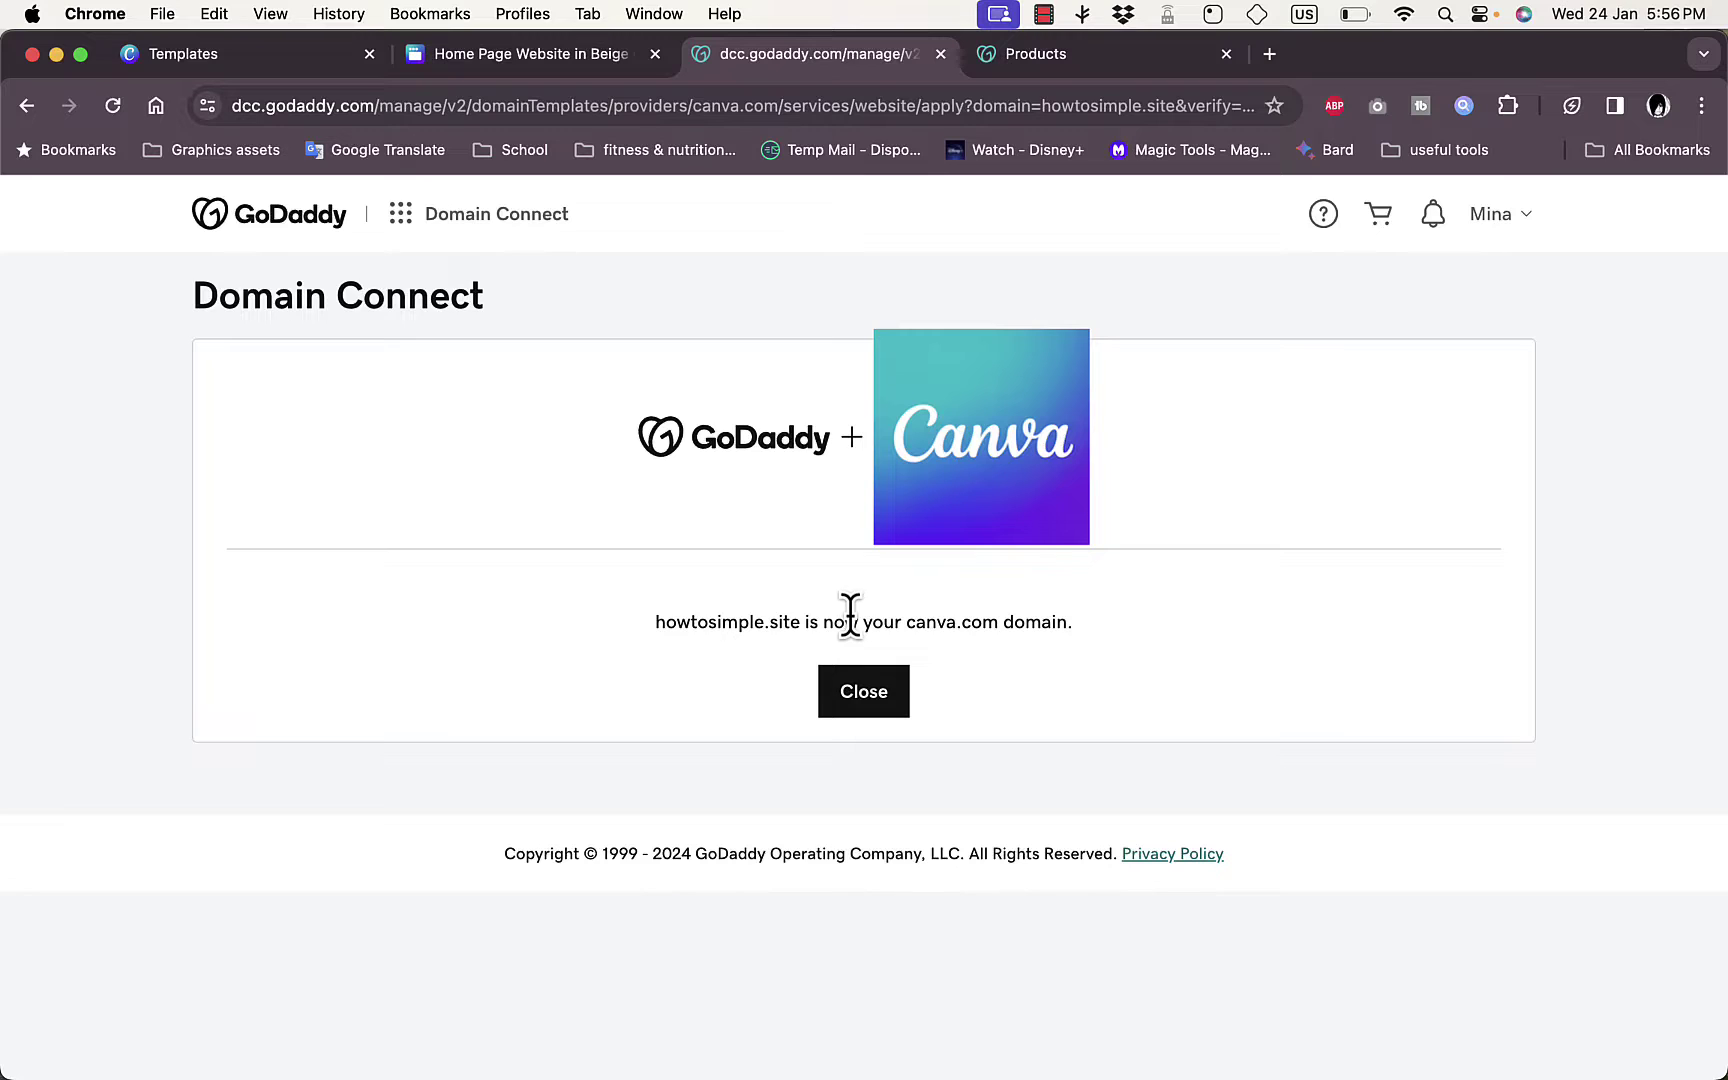
# - Keep the page URL as the bare domain howtosimple.site, with no 'home' path
pyautogui.click(870, 698)
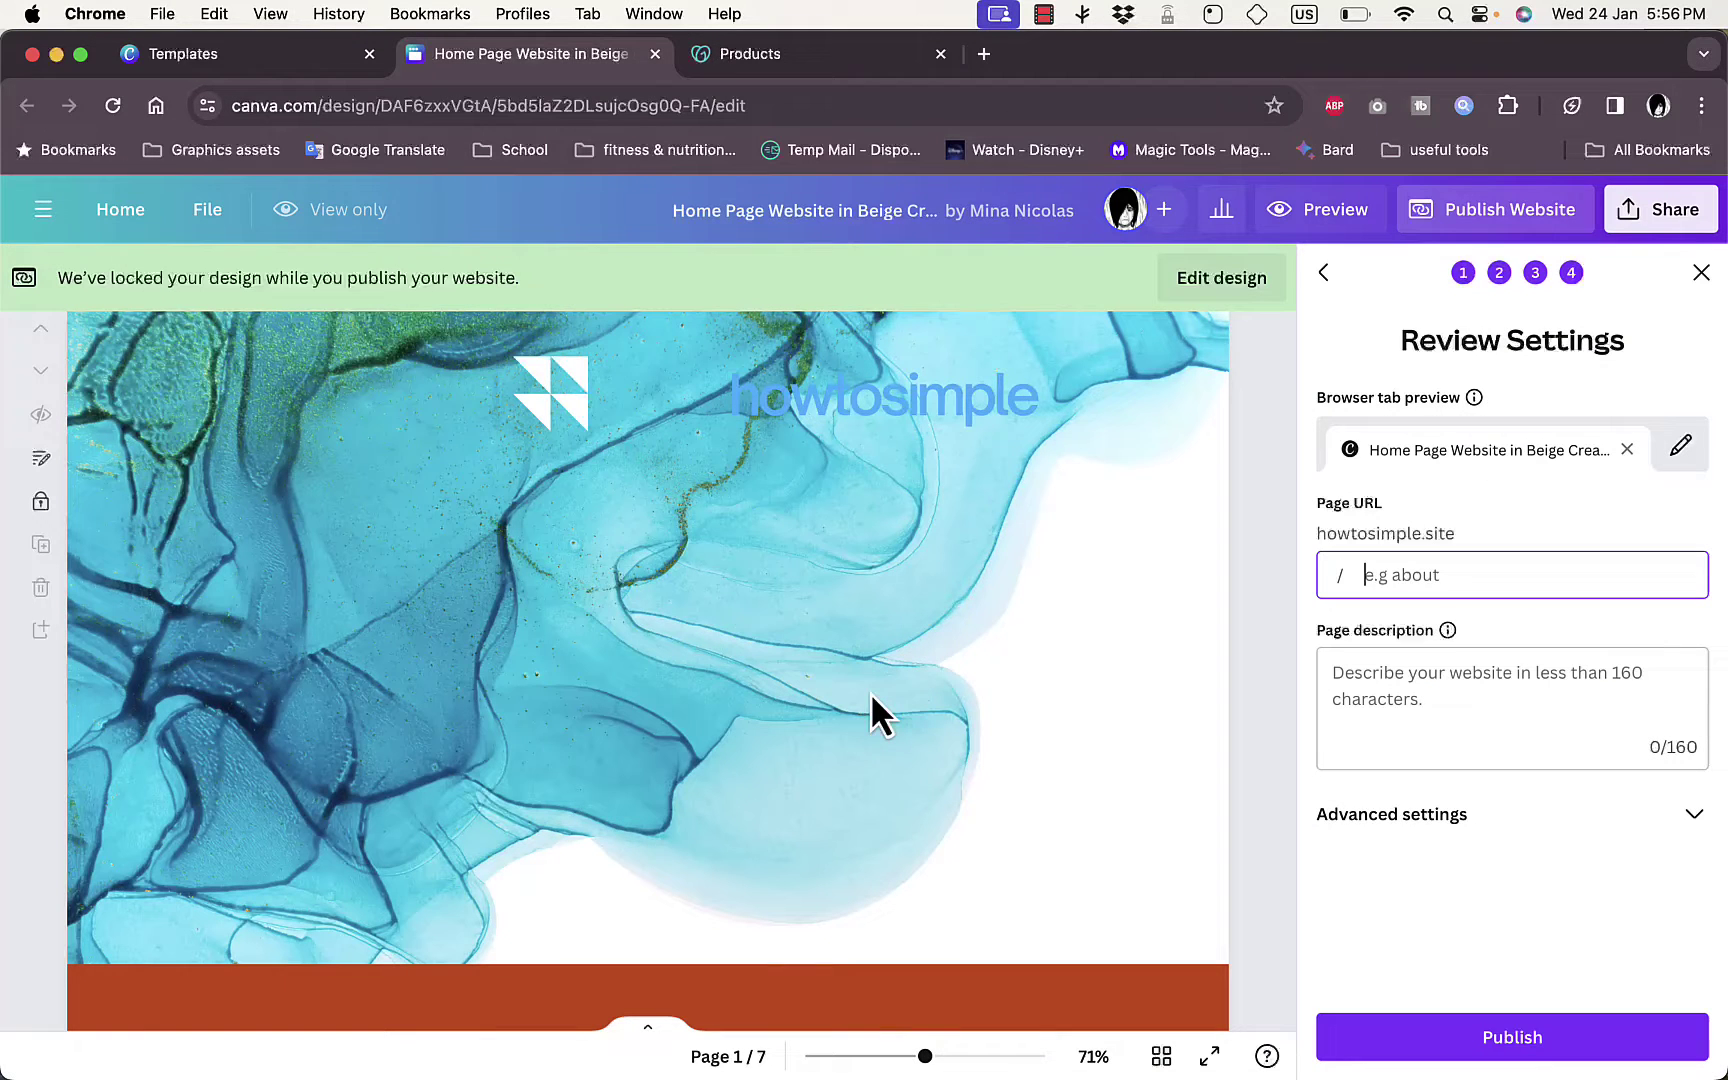
pyautogui.click(1480, 502)
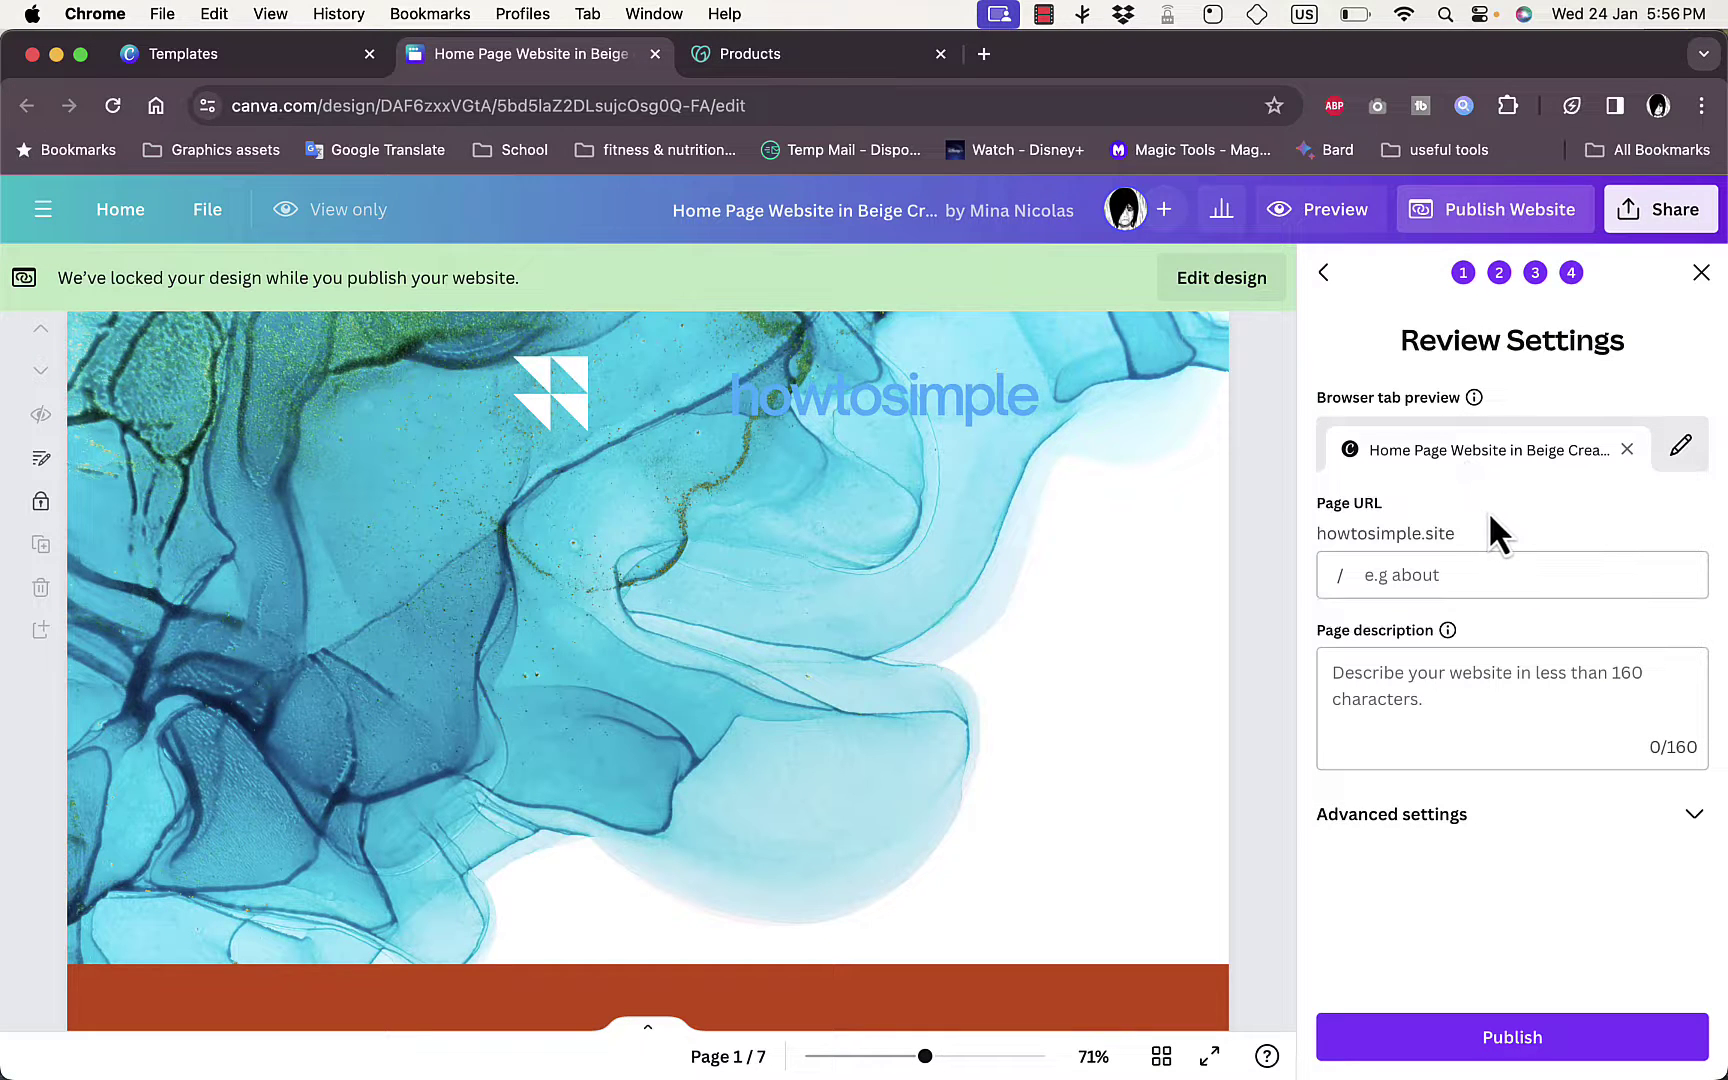
pyautogui.click(1437, 578)
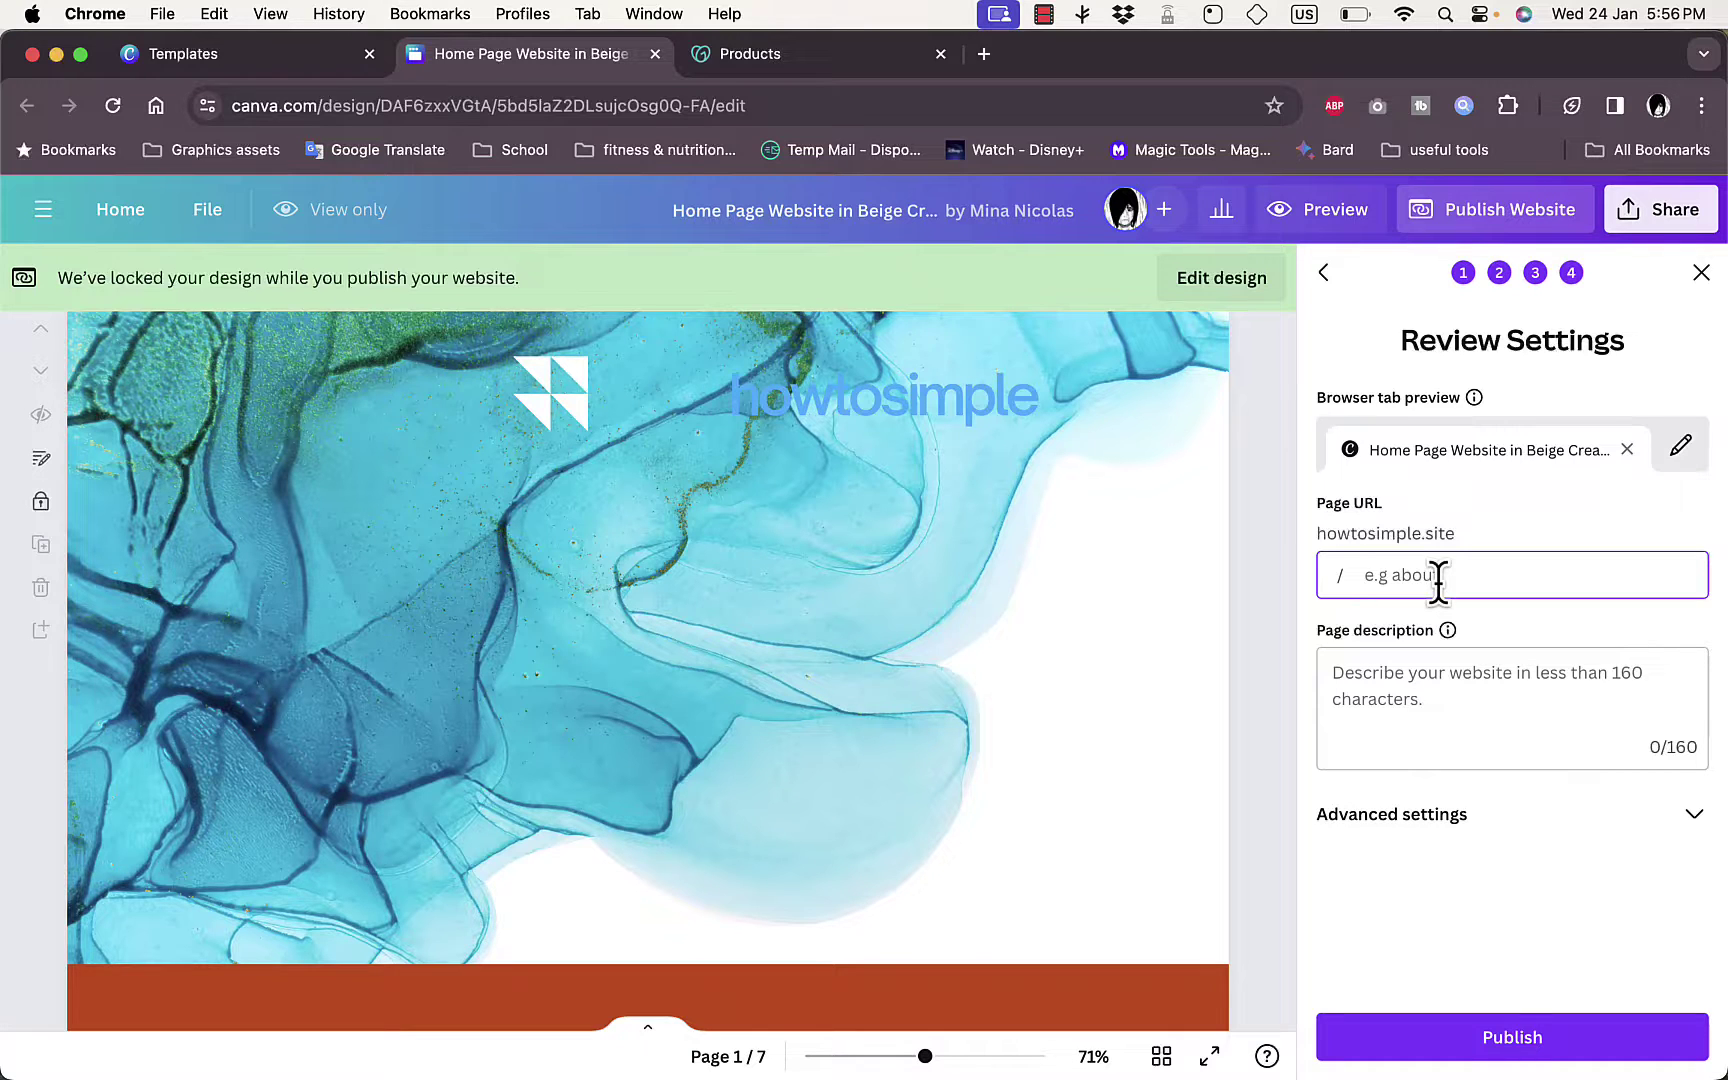
pyautogui.write('home')
pyautogui.doubleClick(1442, 559)
pyautogui.press('BackSpace')
# - Enter the page description 'home for the best video tutorilas ever'
pyautogui.click(1439, 700)
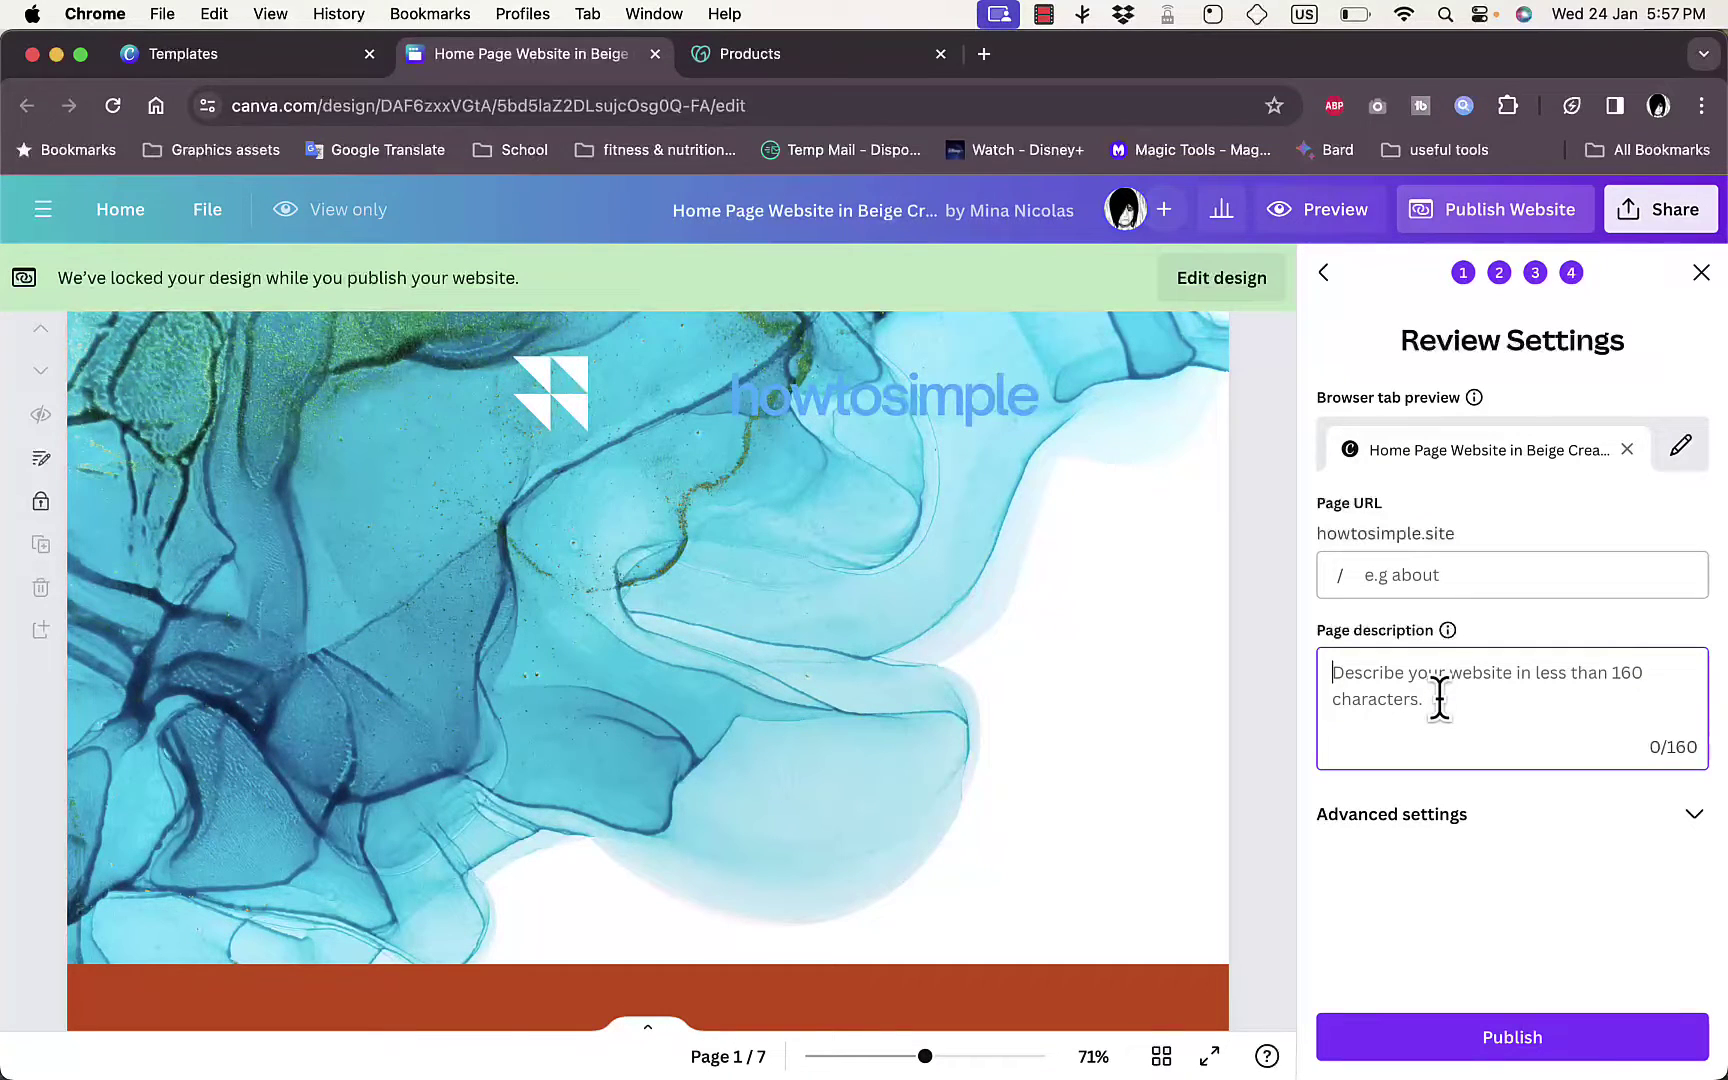
pyautogui.write('h')
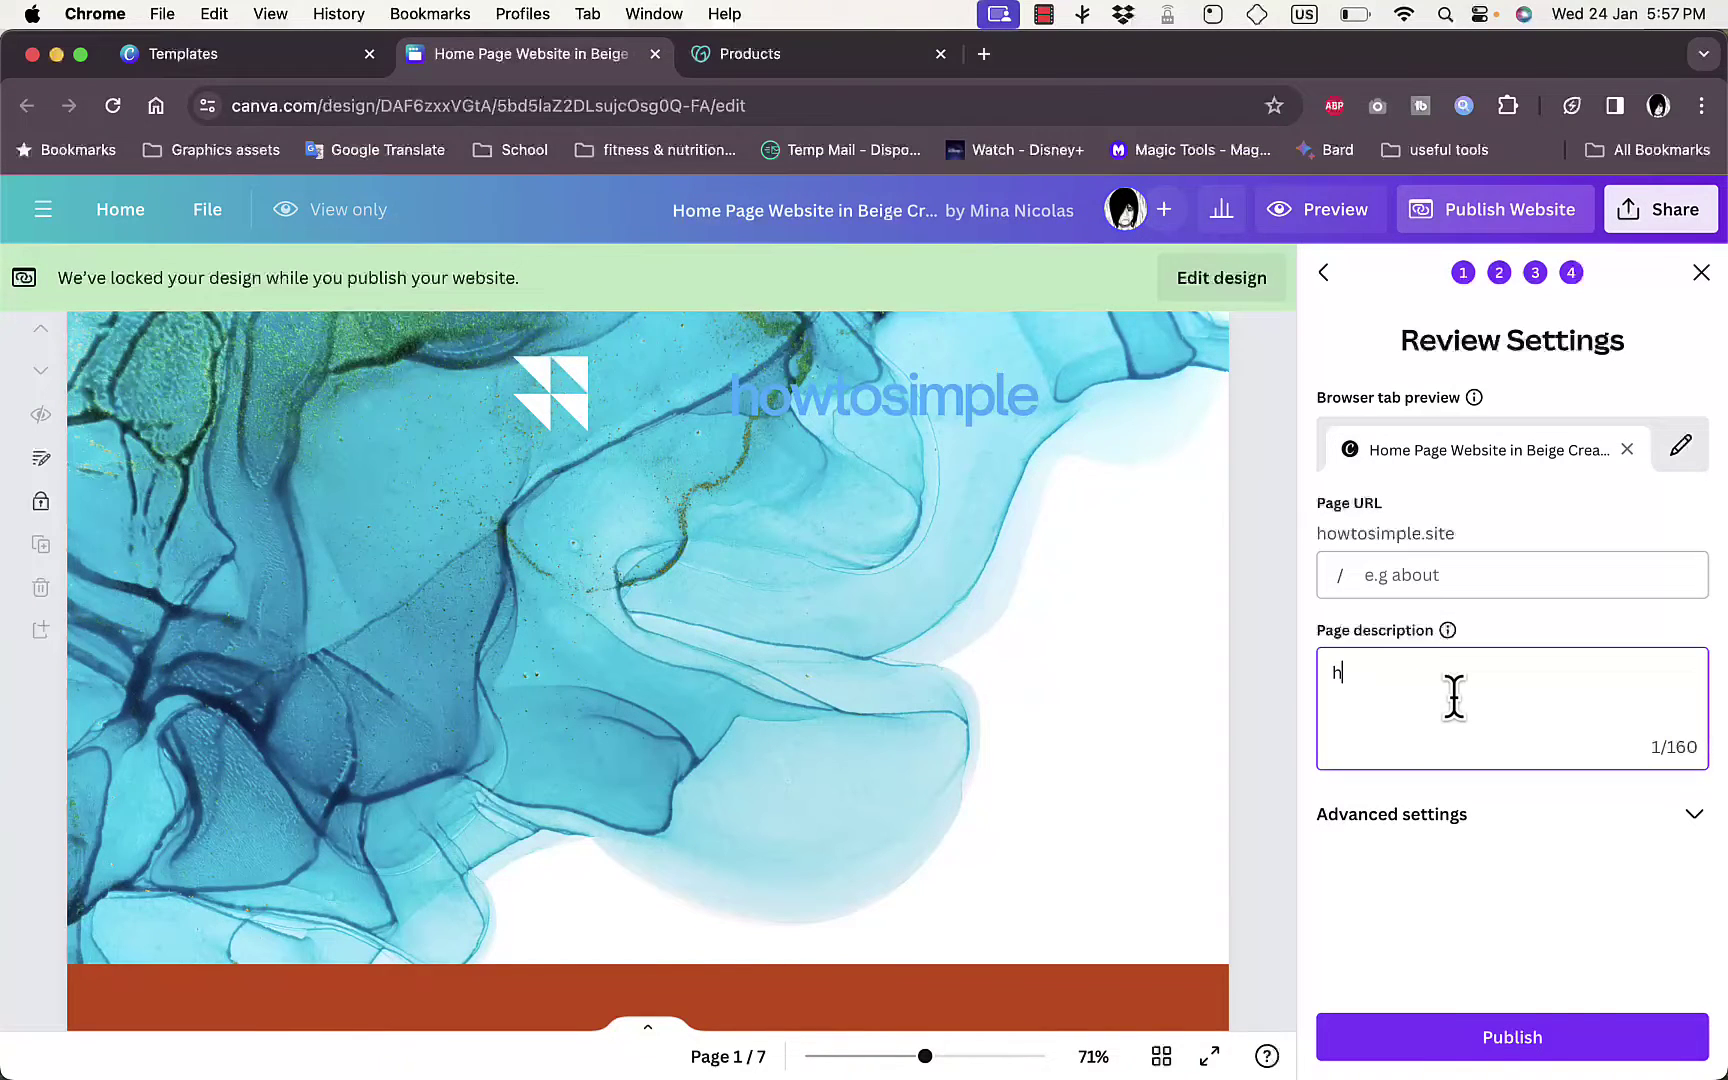
pyautogui.press('BackSpace')
pyautogui.write('home for the best video tu')
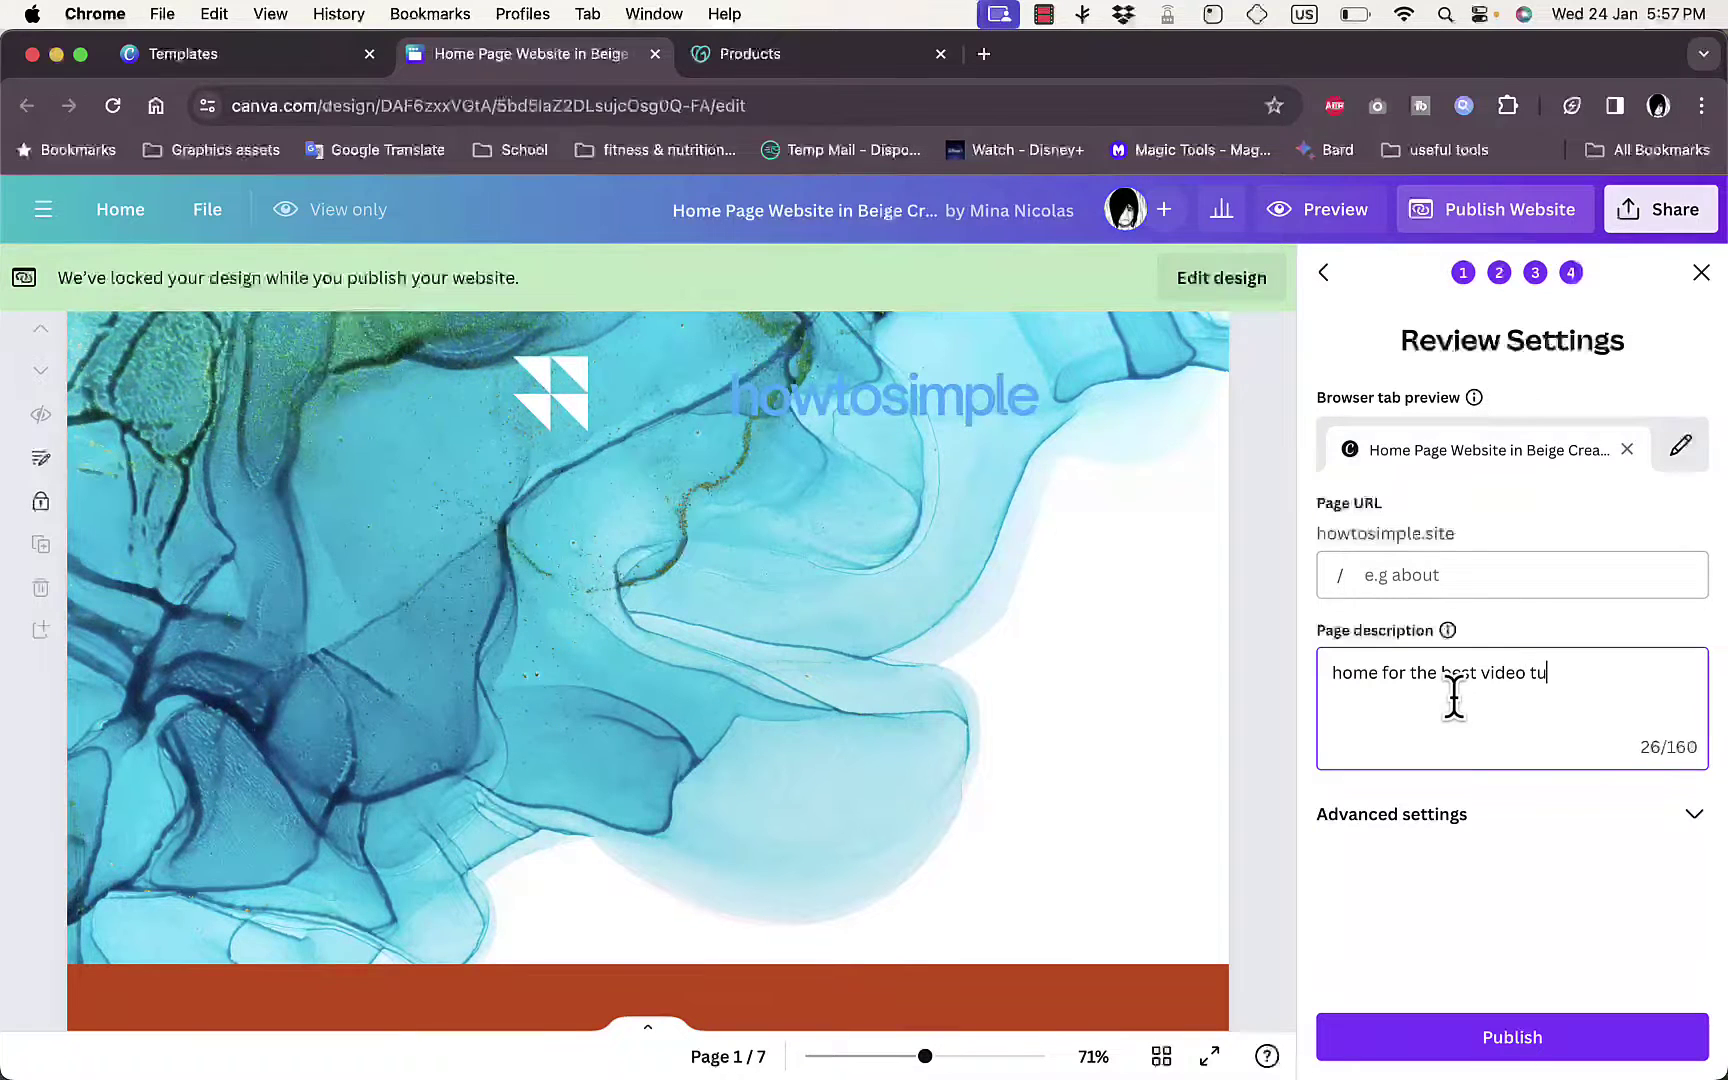
pyautogui.write('torila')
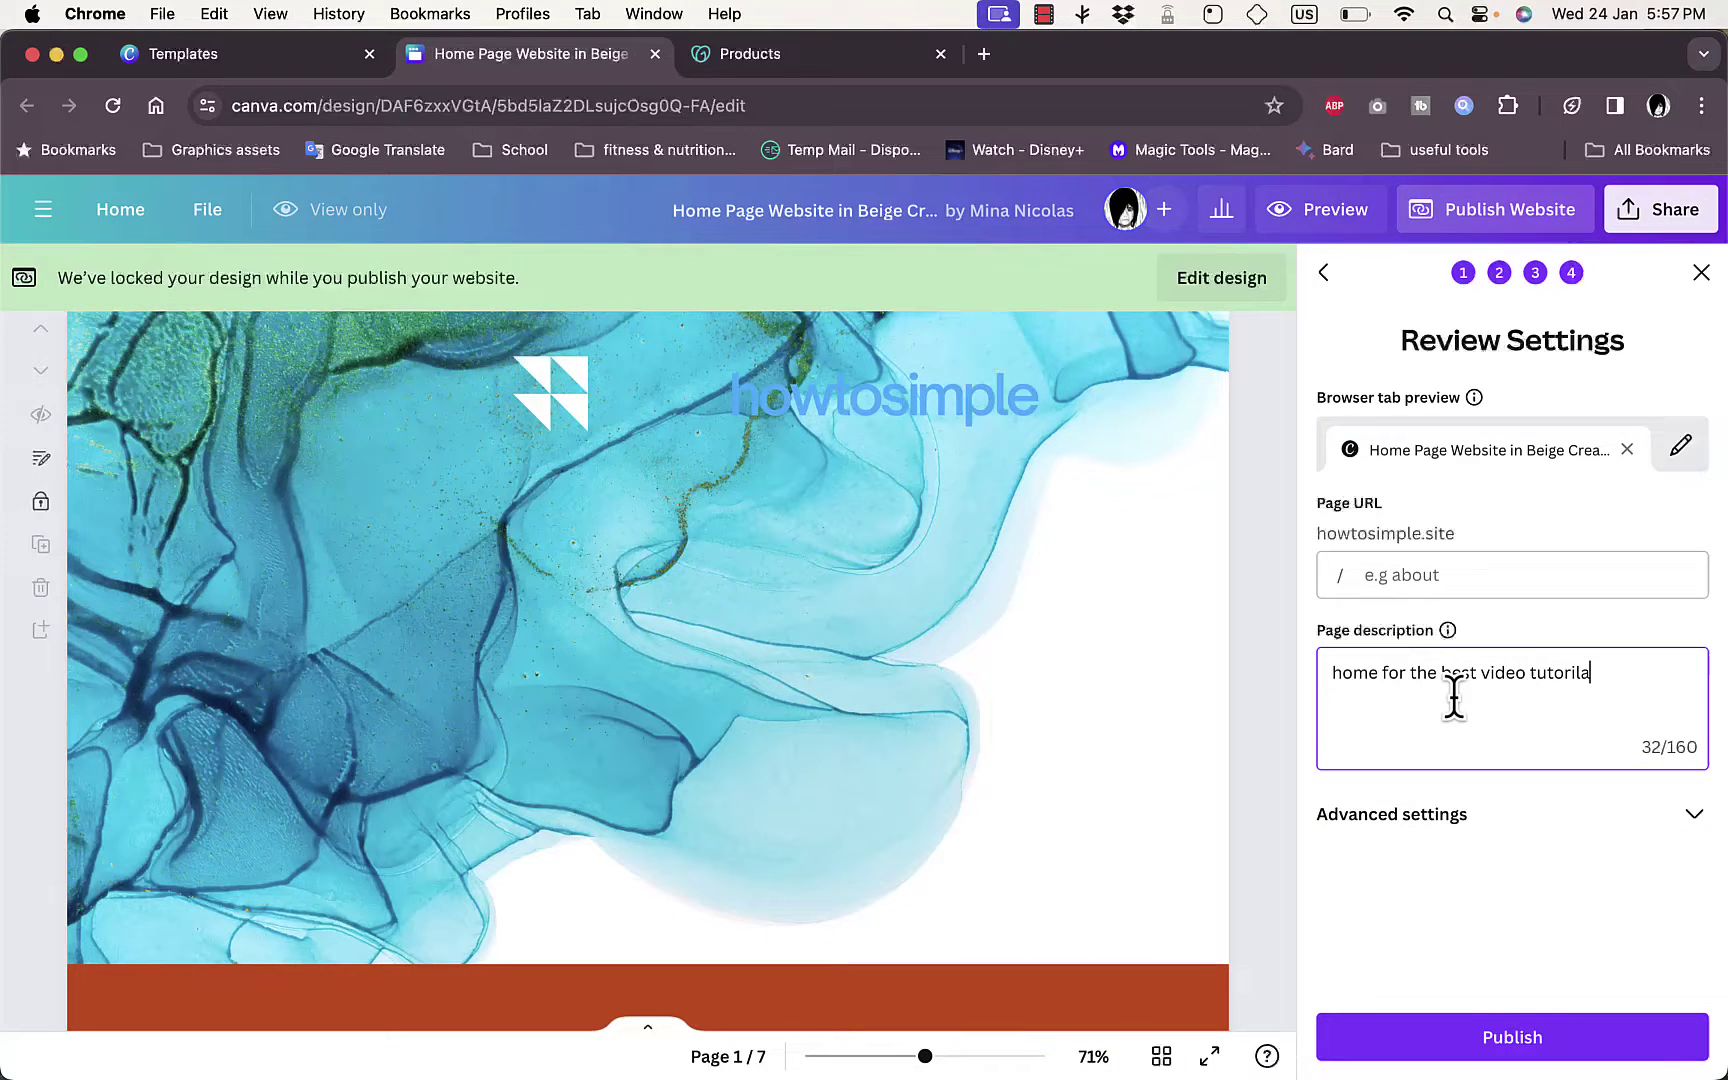
pyautogui.write('s ever')
# - Expand the advanced publishing settings and review them
pyautogui.click(1510, 825)
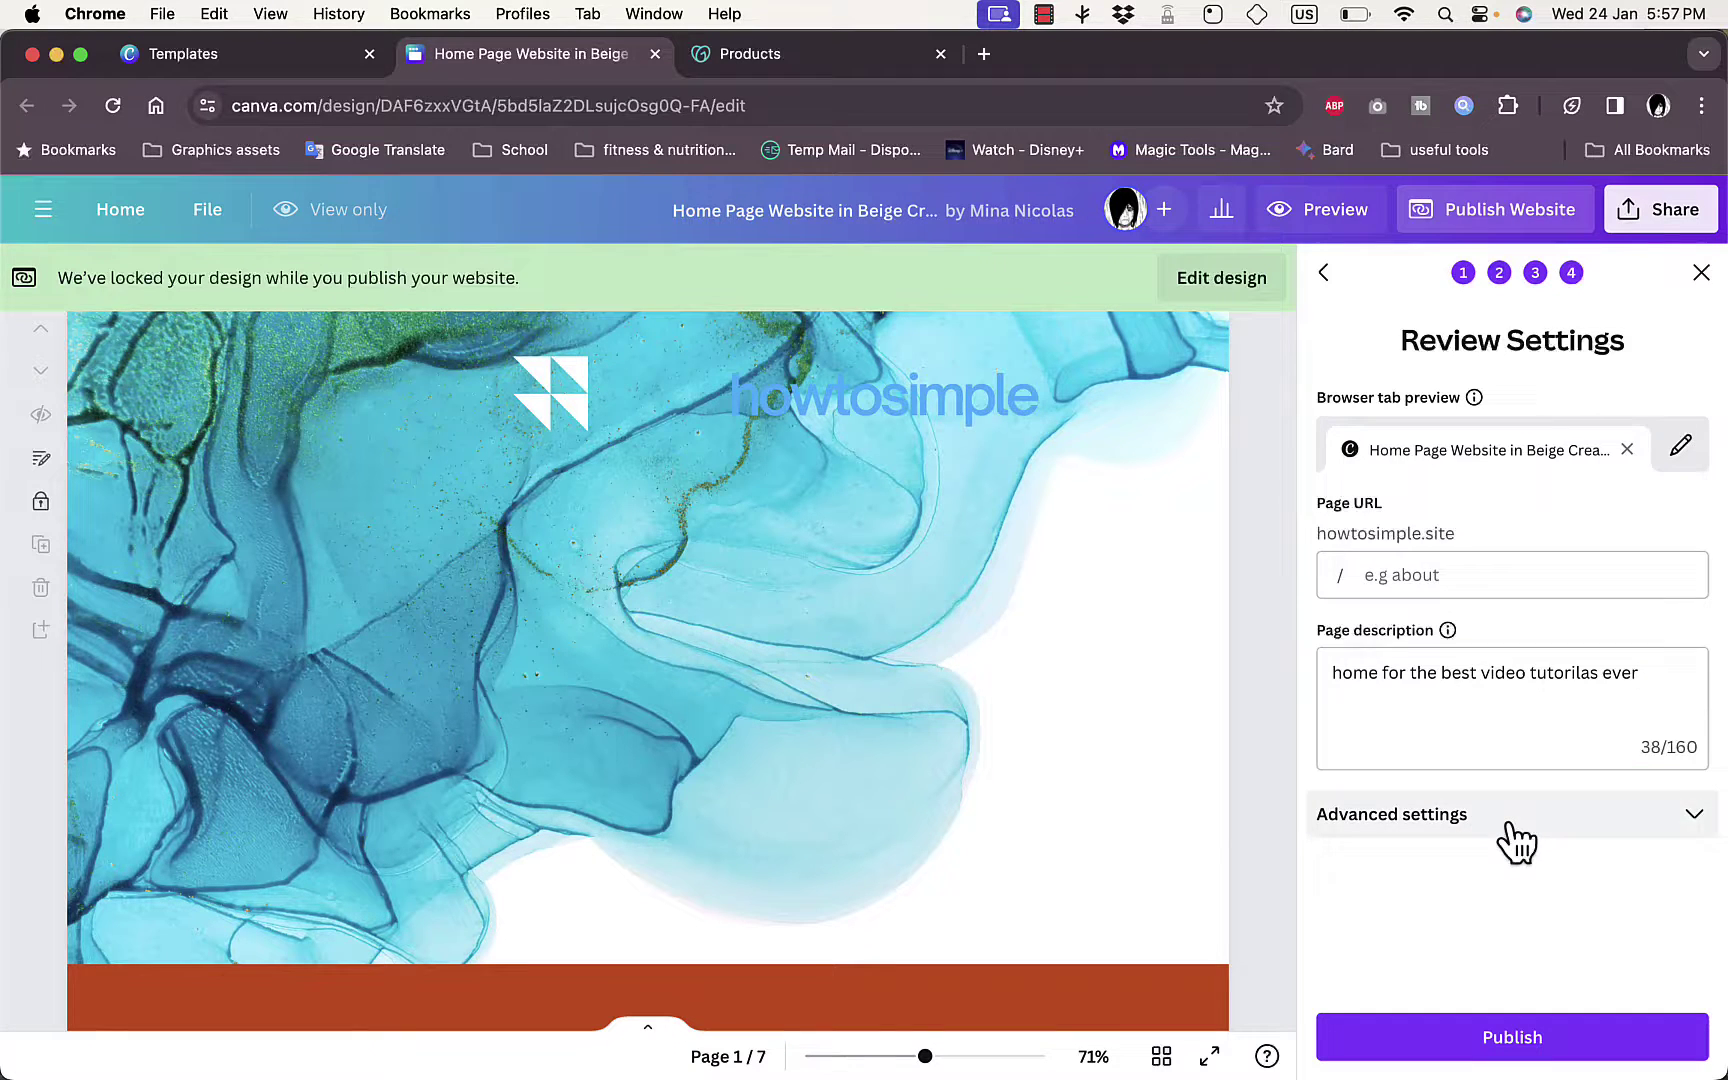
pyautogui.scroll(-5, 1512, 835)
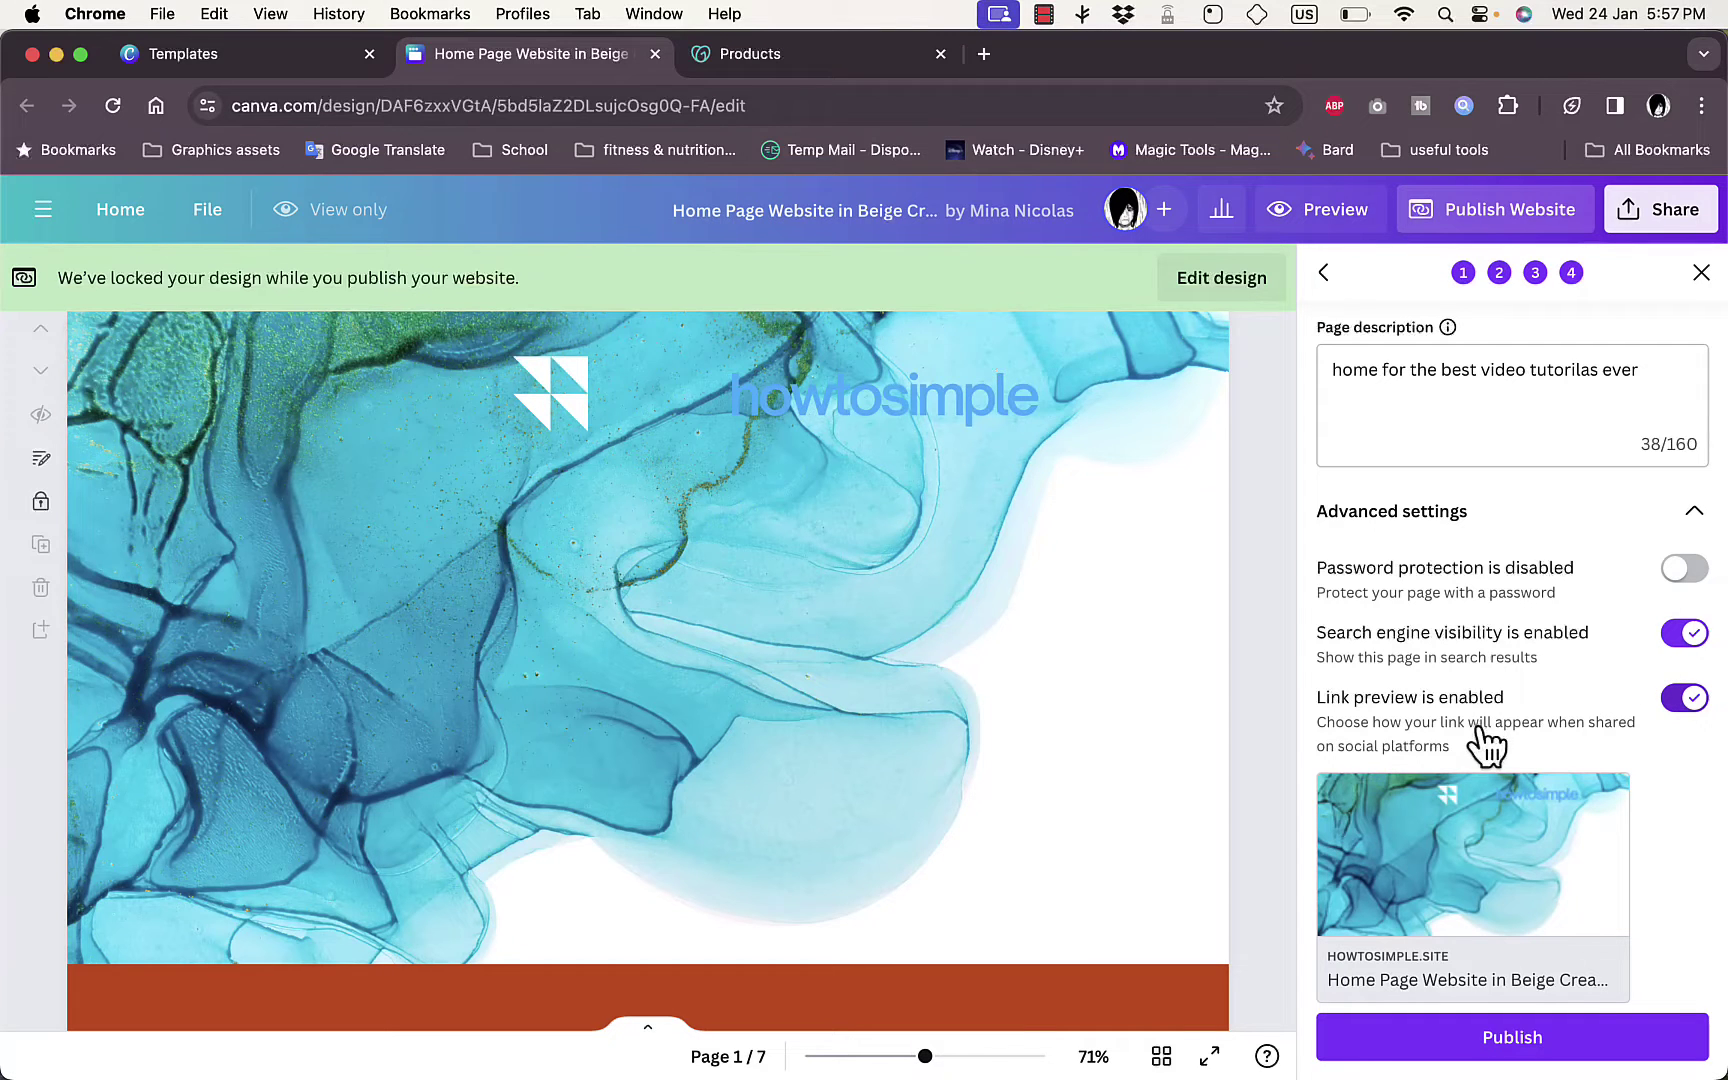
pyautogui.scroll(5, 1535, 656)
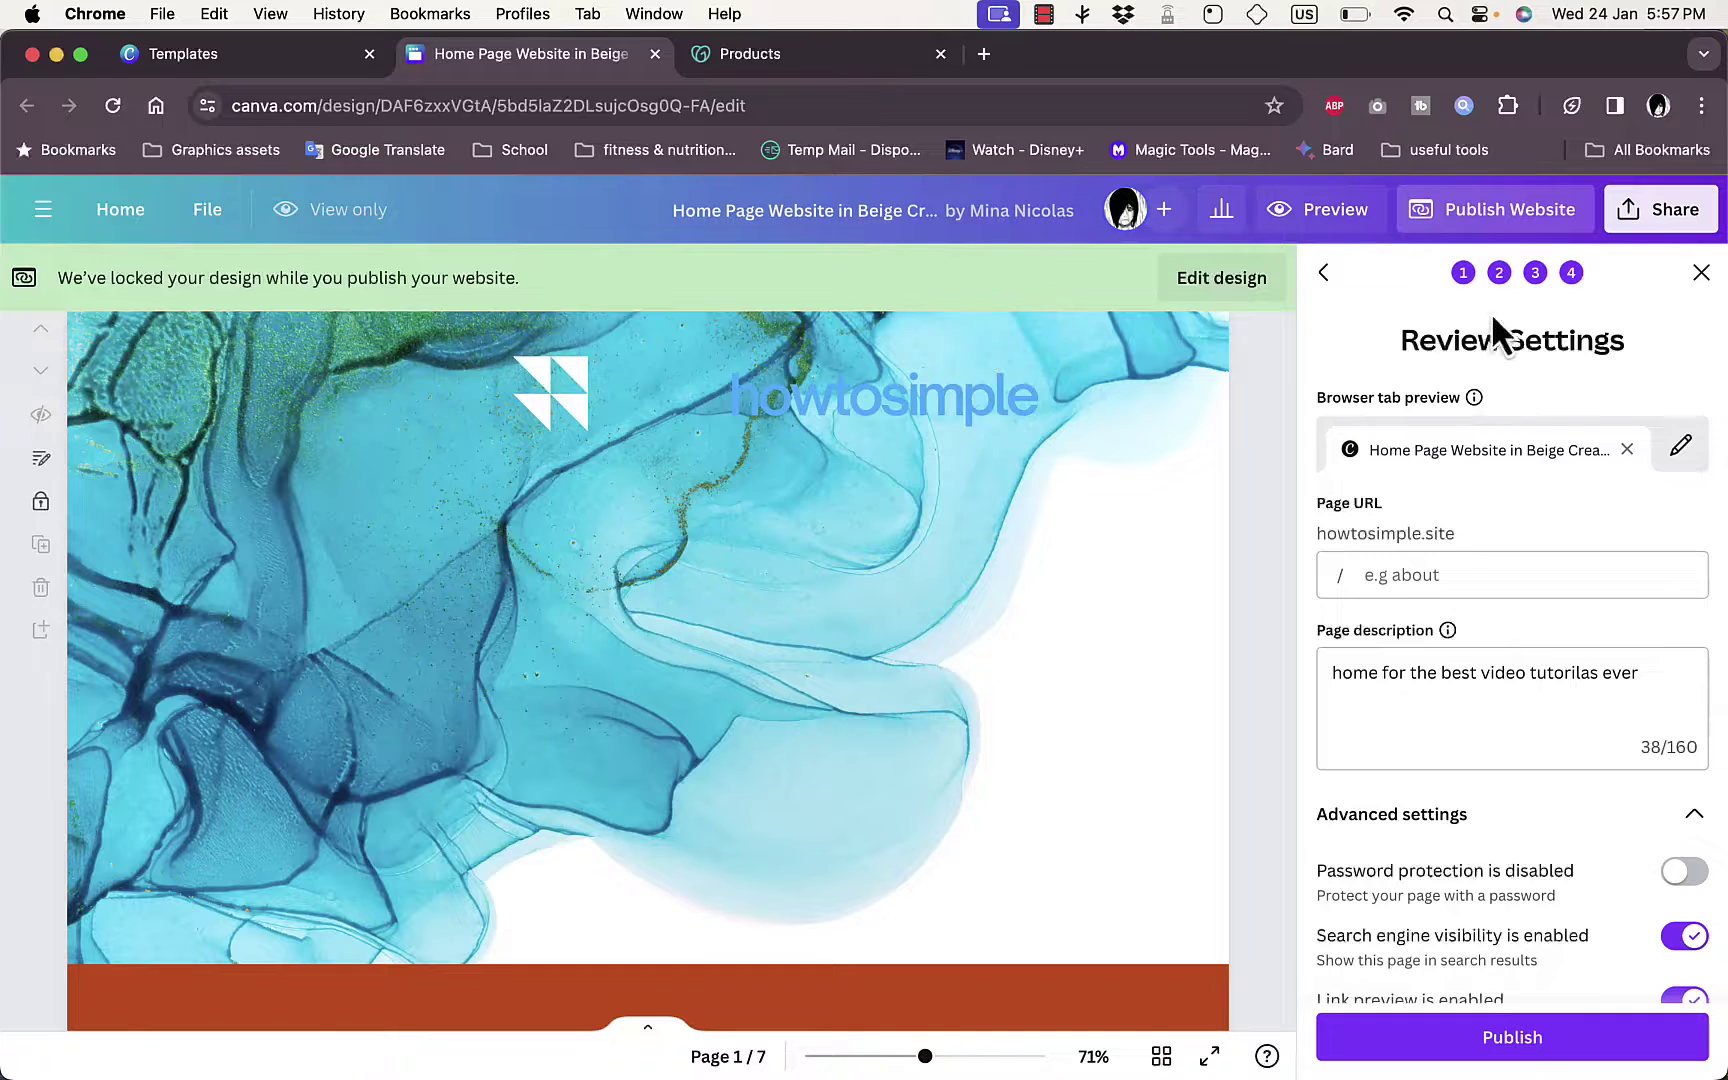
# - Replace the browser tab title with 'how to simple tutorials'
pyautogui.click(1680, 445)
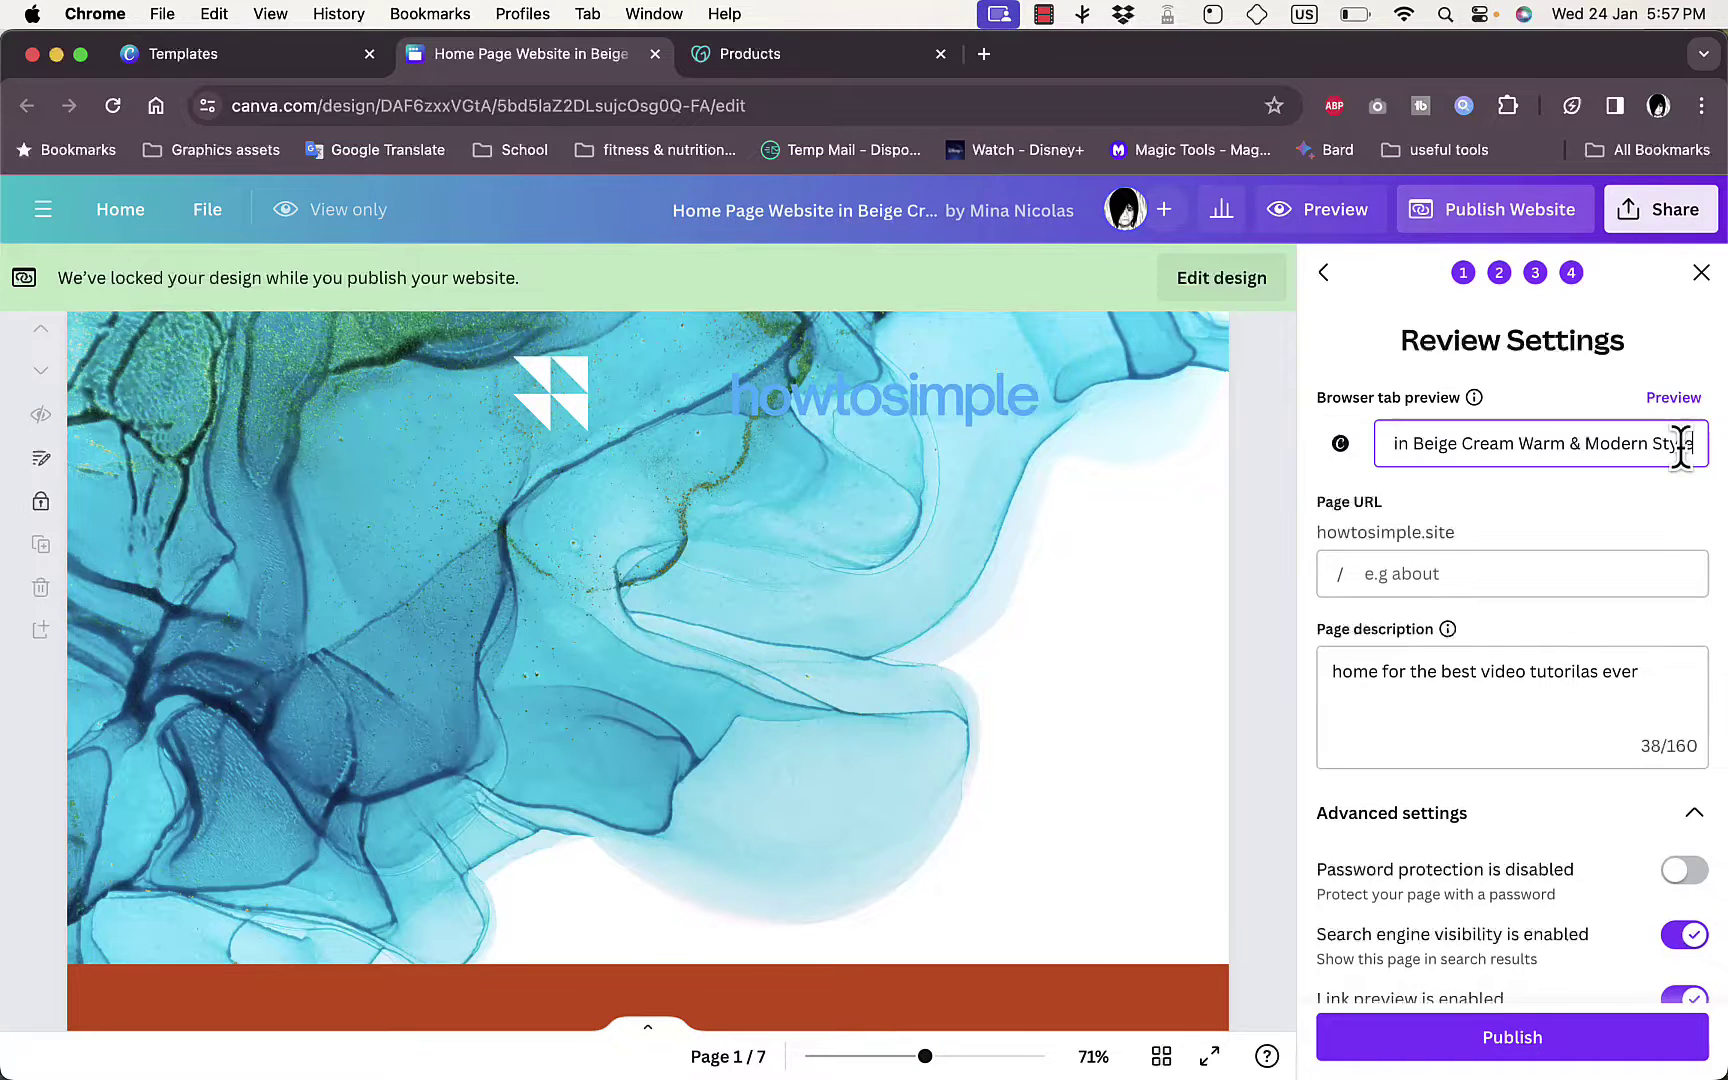
pyautogui.tripleClick(1530, 450)
pyautogui.write('how to')
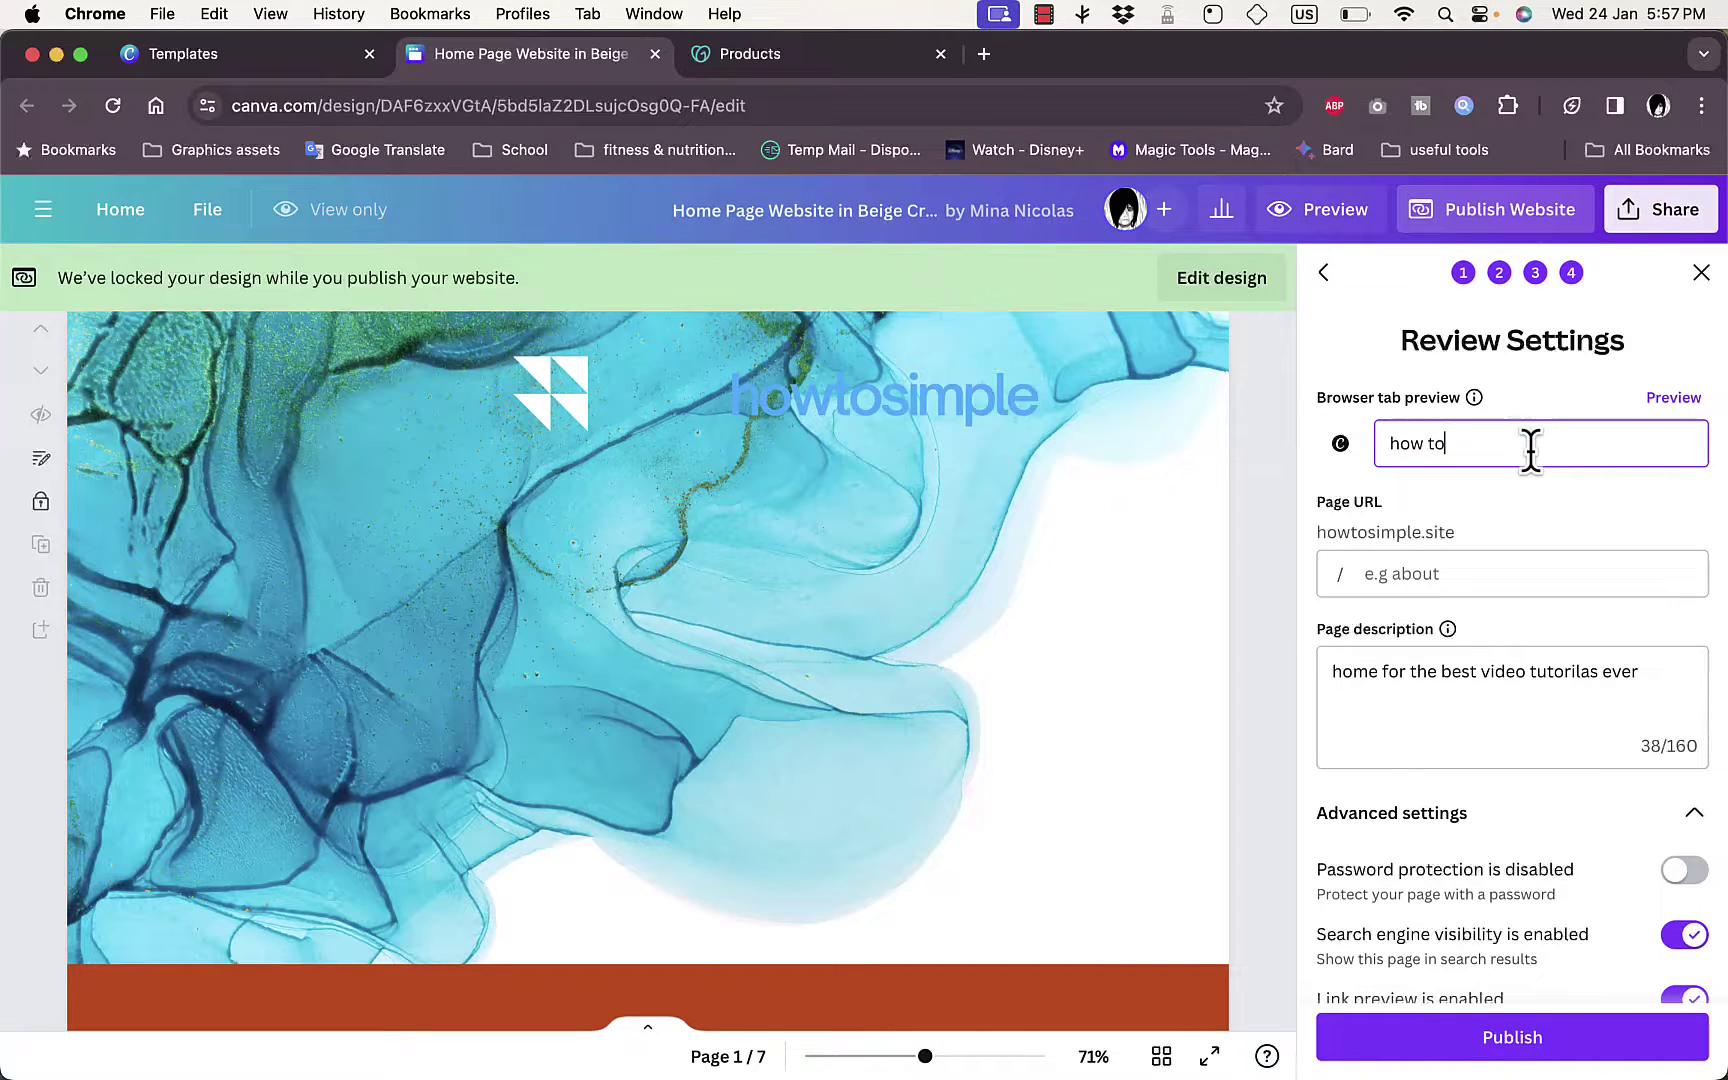
pyautogui.write(' simple tutorials')
pyautogui.press('Return')
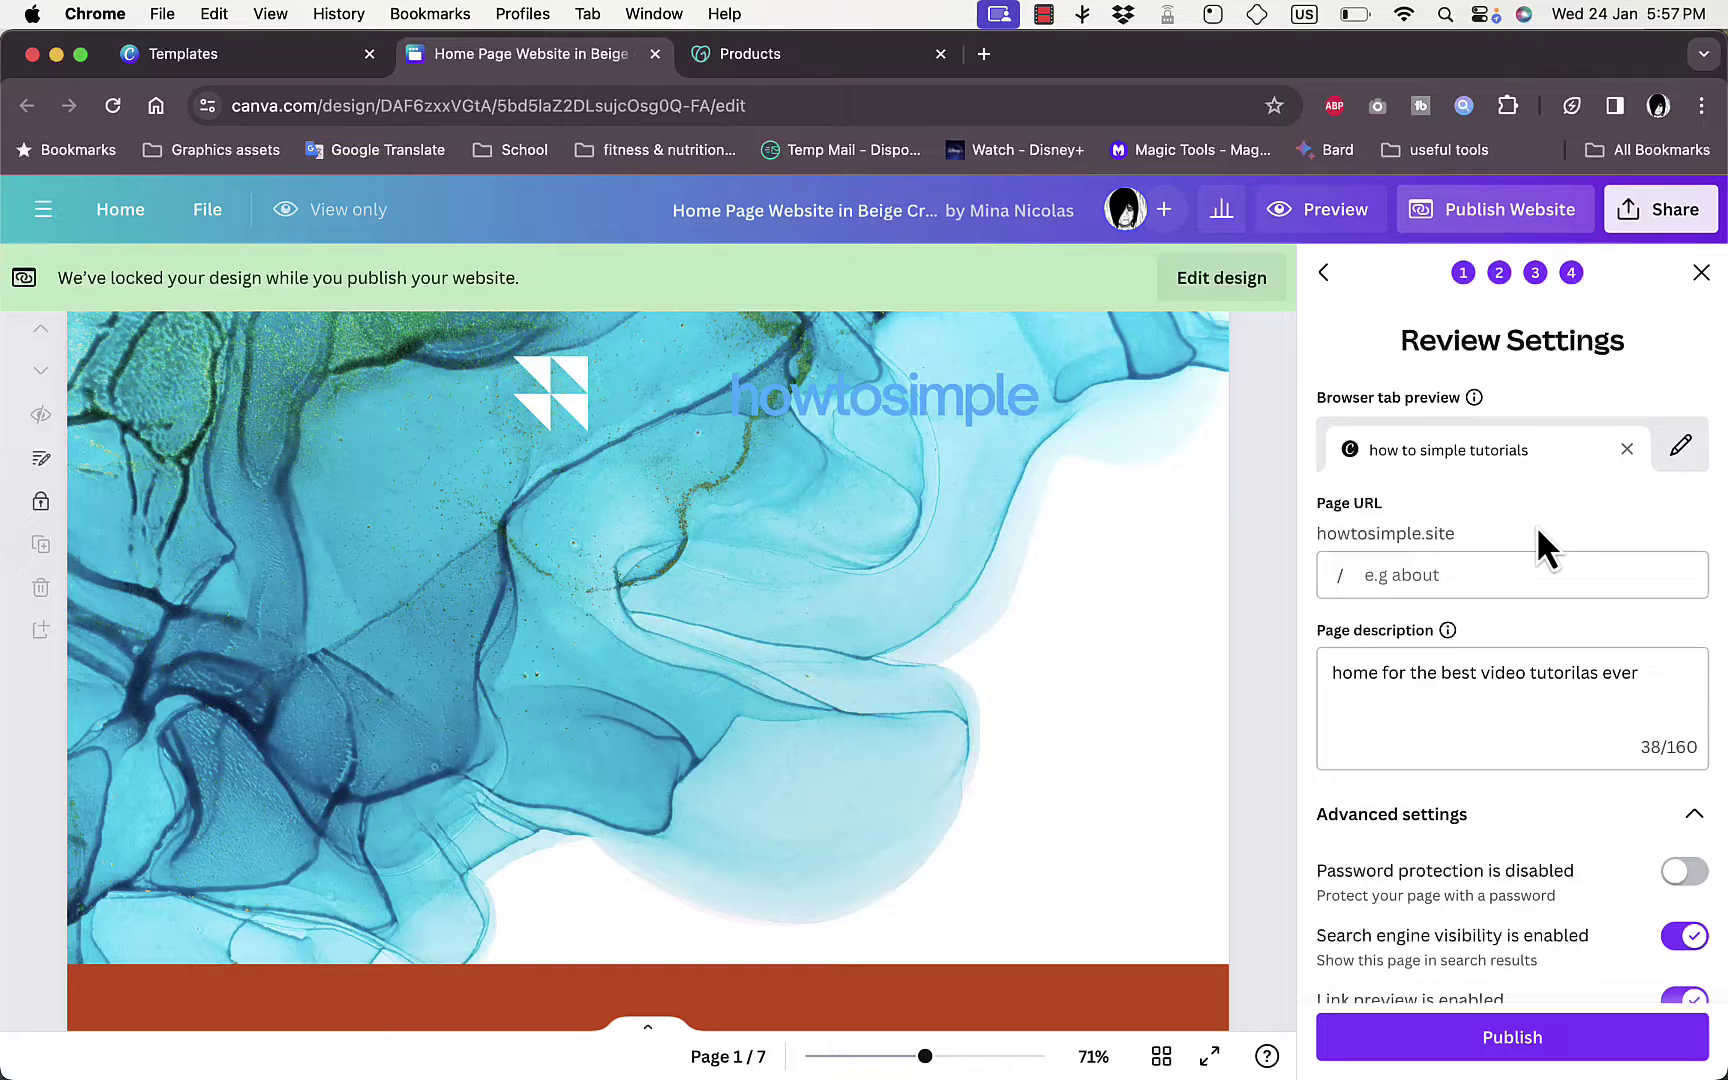
pyautogui.scroll(-5, 1523, 530)
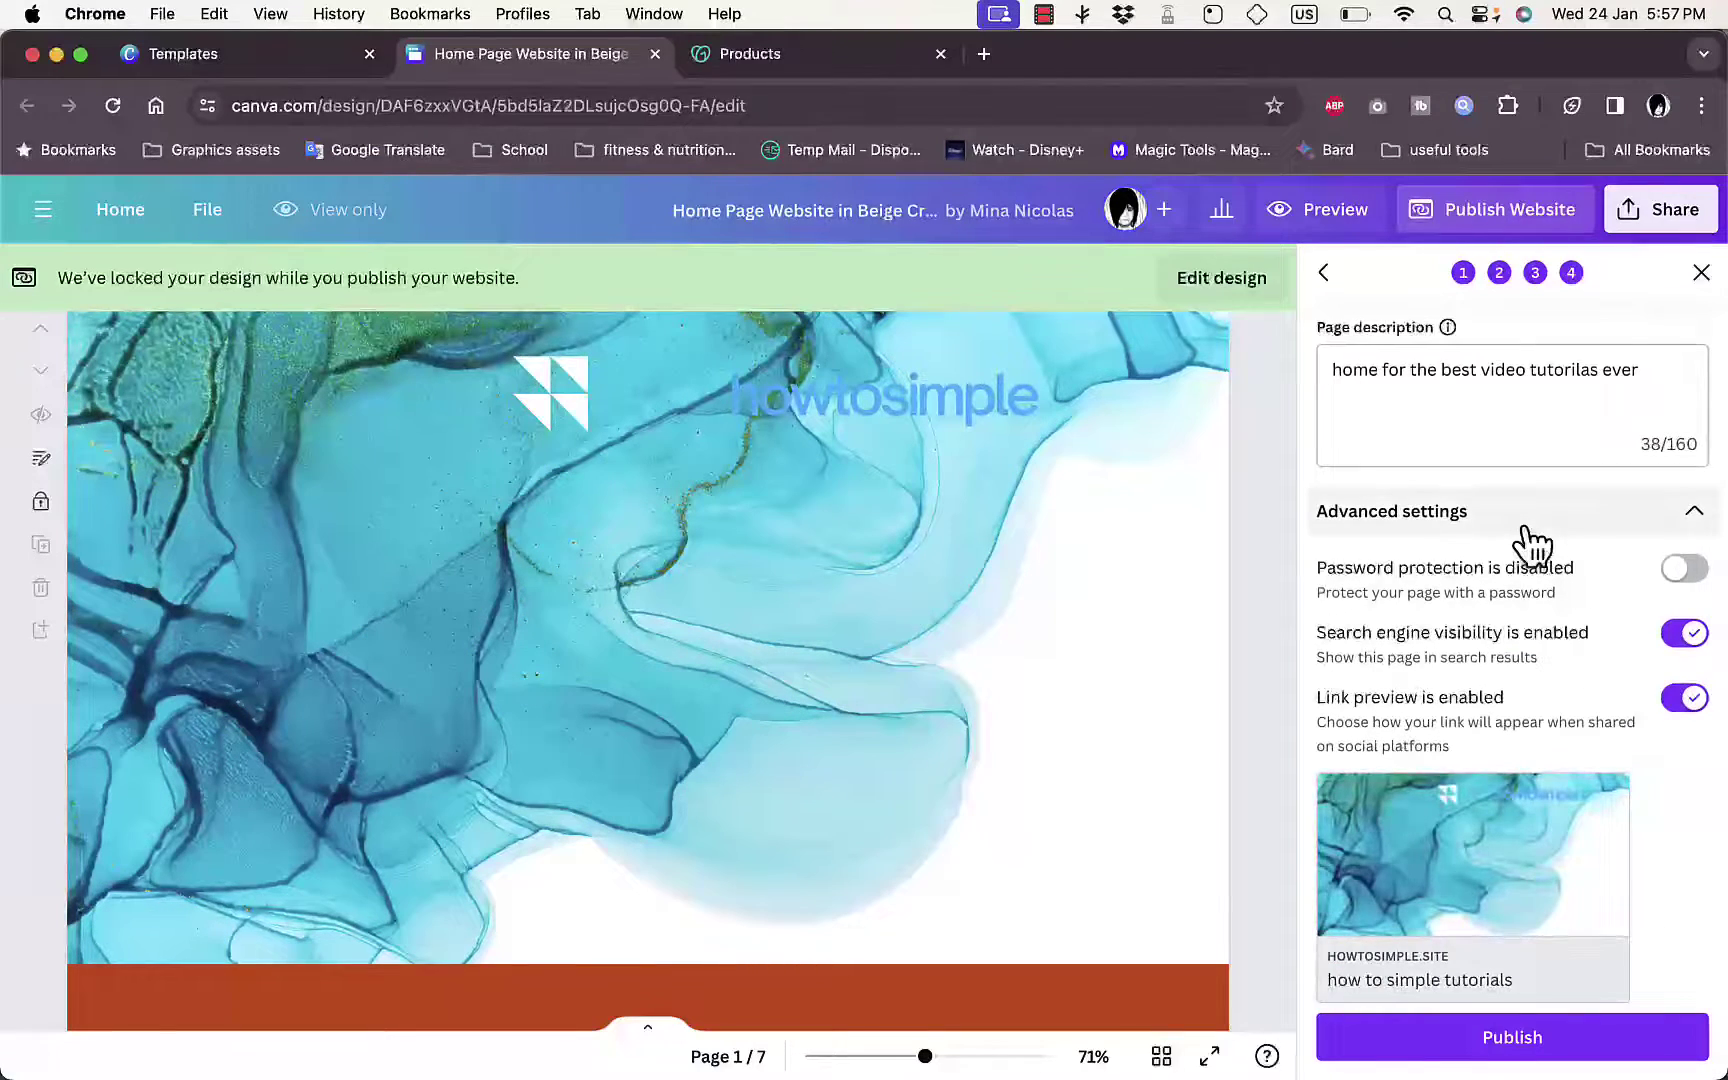
pyautogui.scroll(5, 1530, 540)
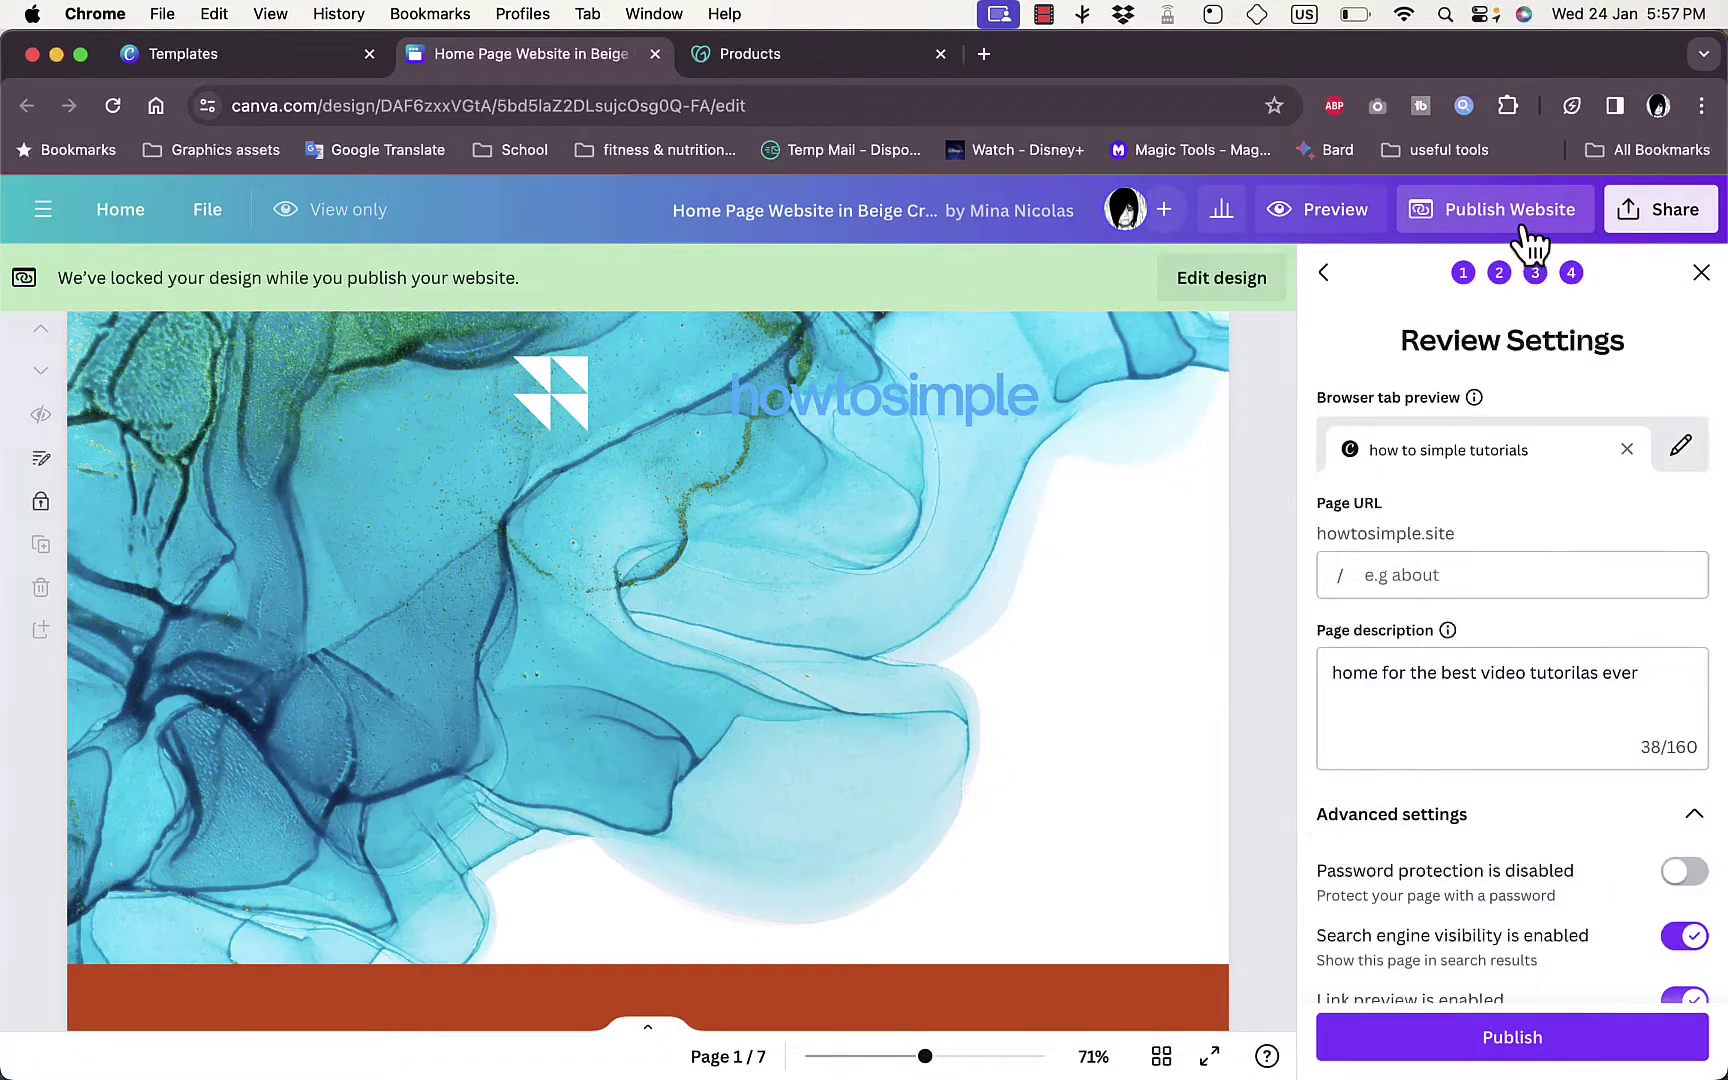
pyautogui.scroll(-5, 1530, 950)
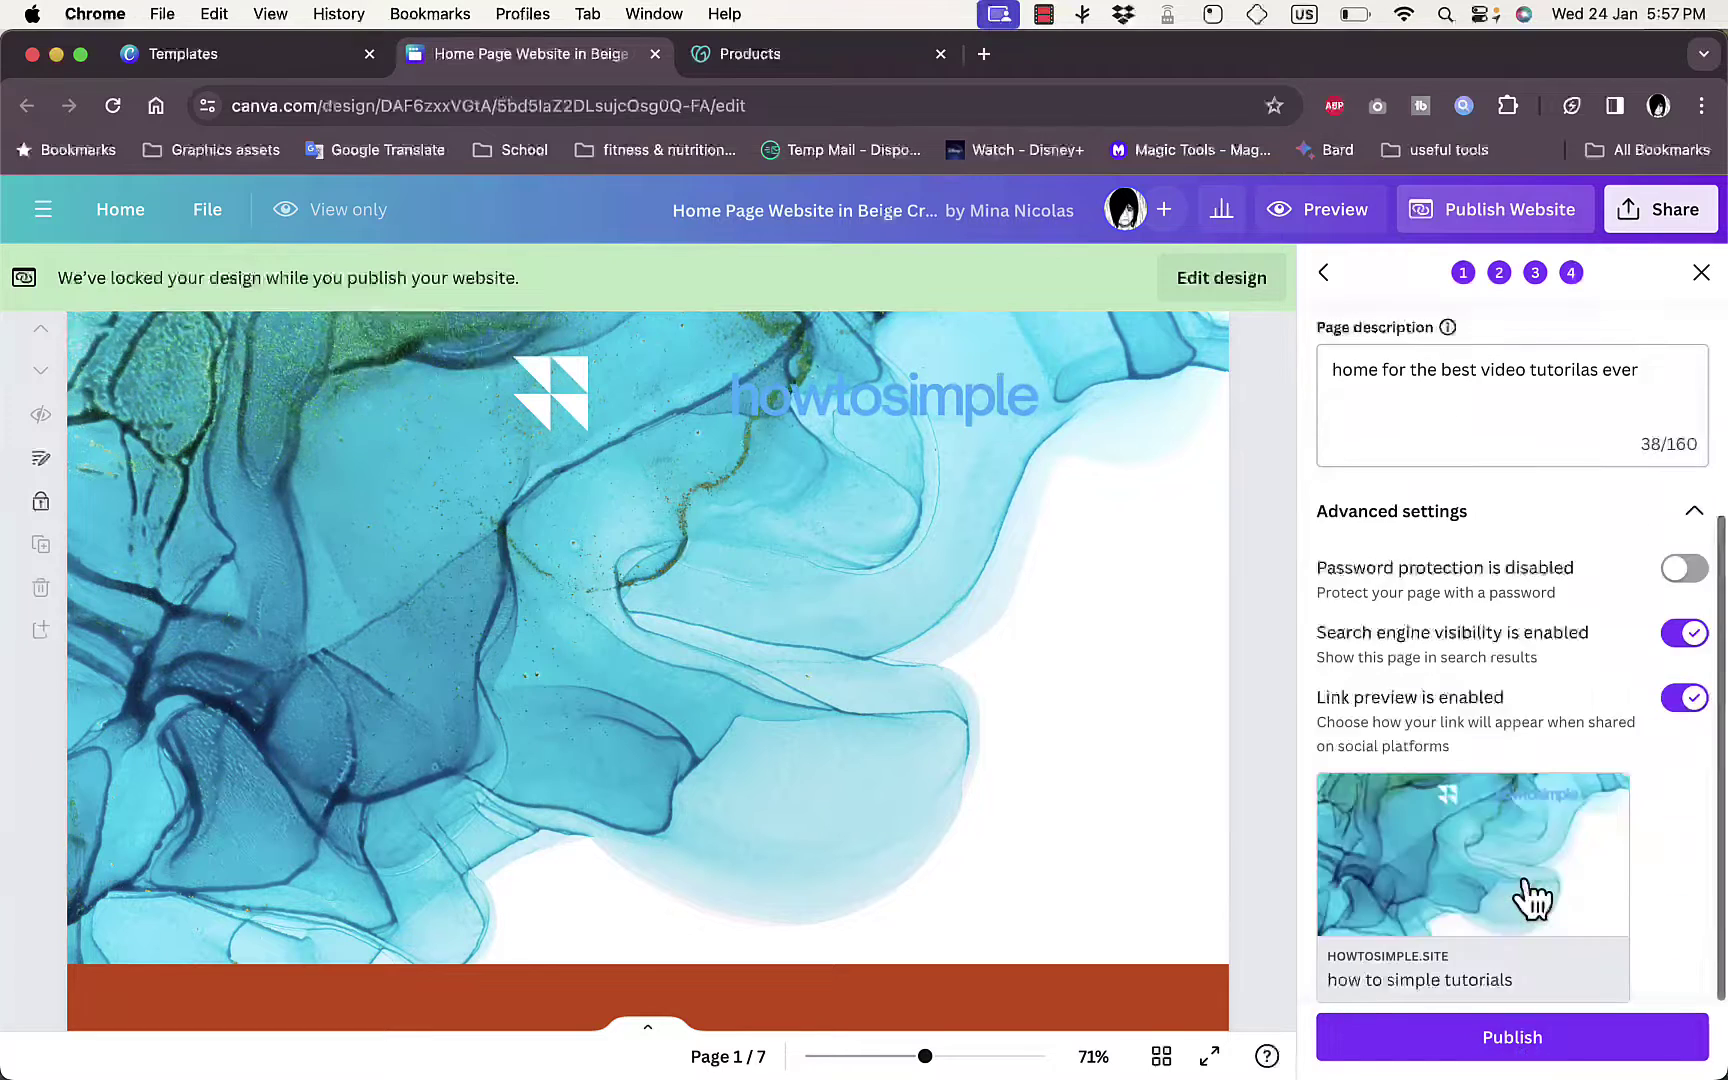
pyautogui.scroll(5, 1494, 500)
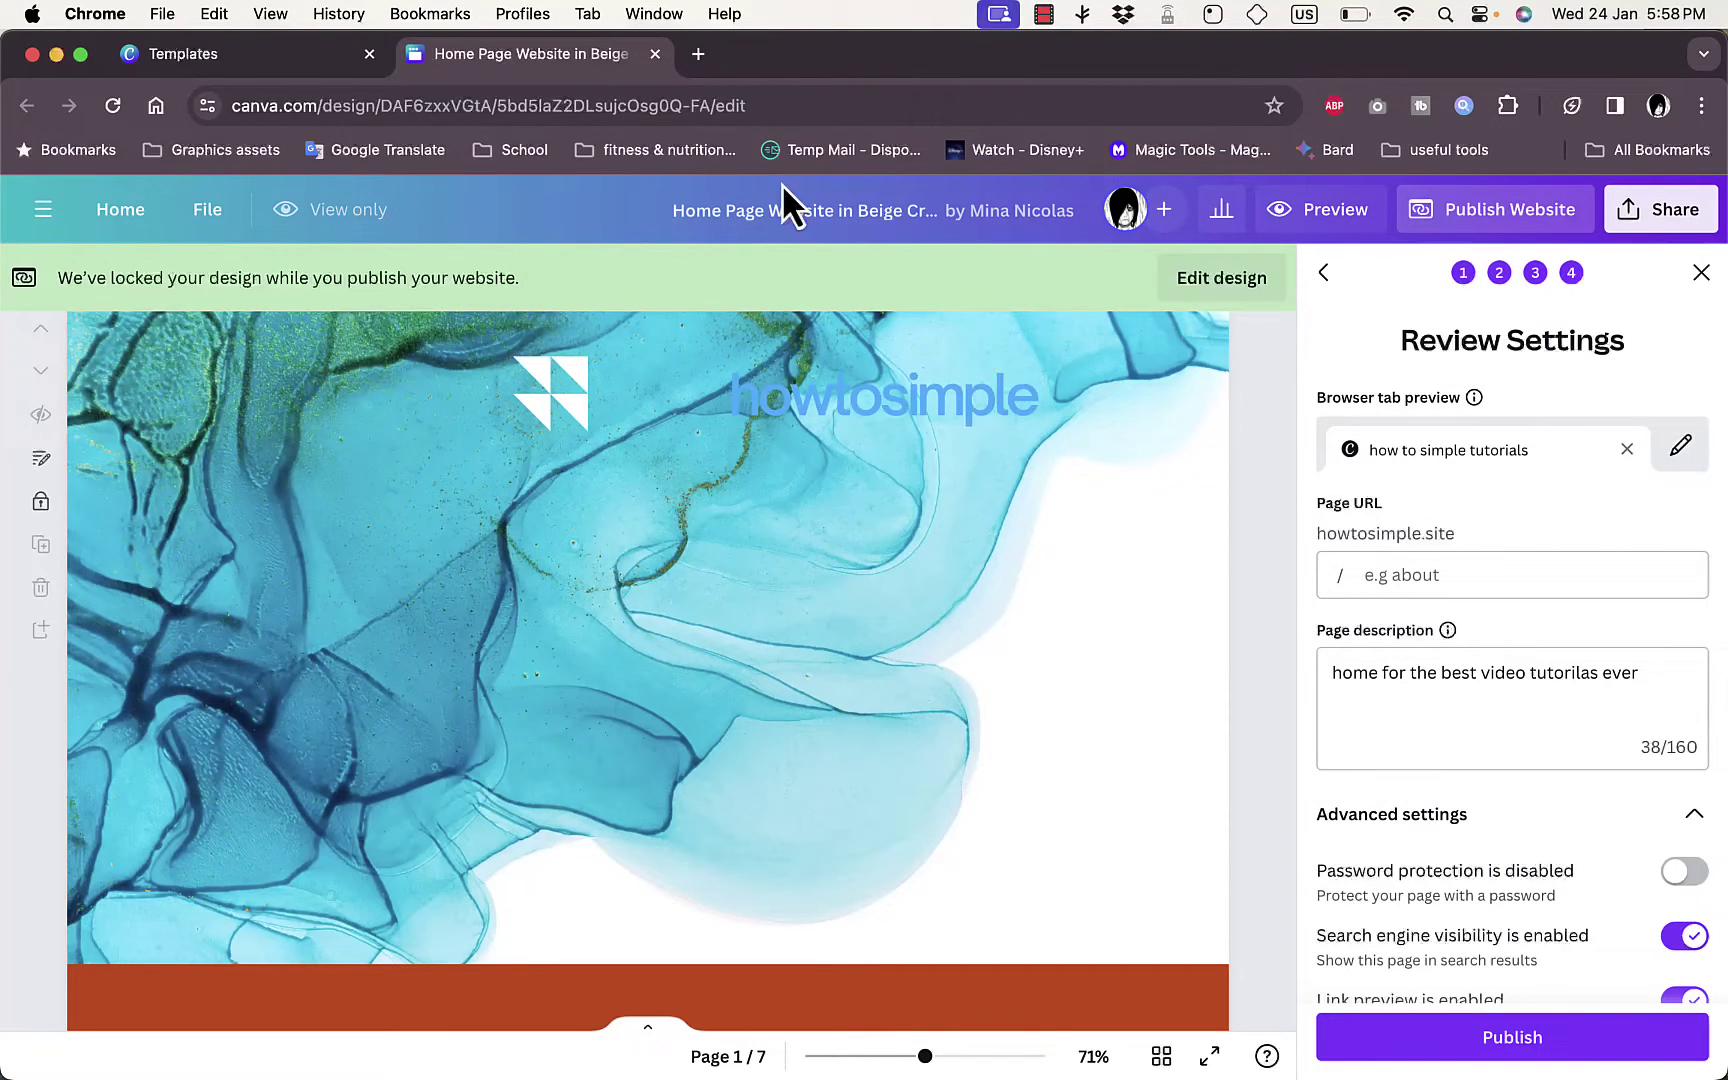